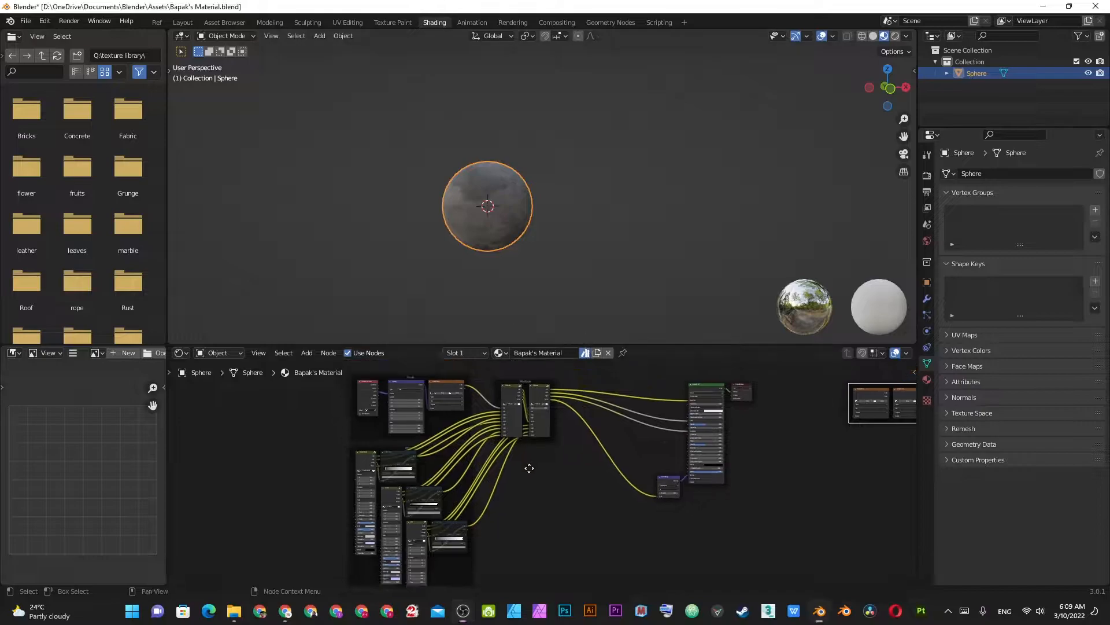
- Examine the node tree of Bapak's Material, including the Bake frame, the mix nodes and the Materials frame
middle_drag(786, 470, 478, 493)
scroll(463, 480, up, 3)
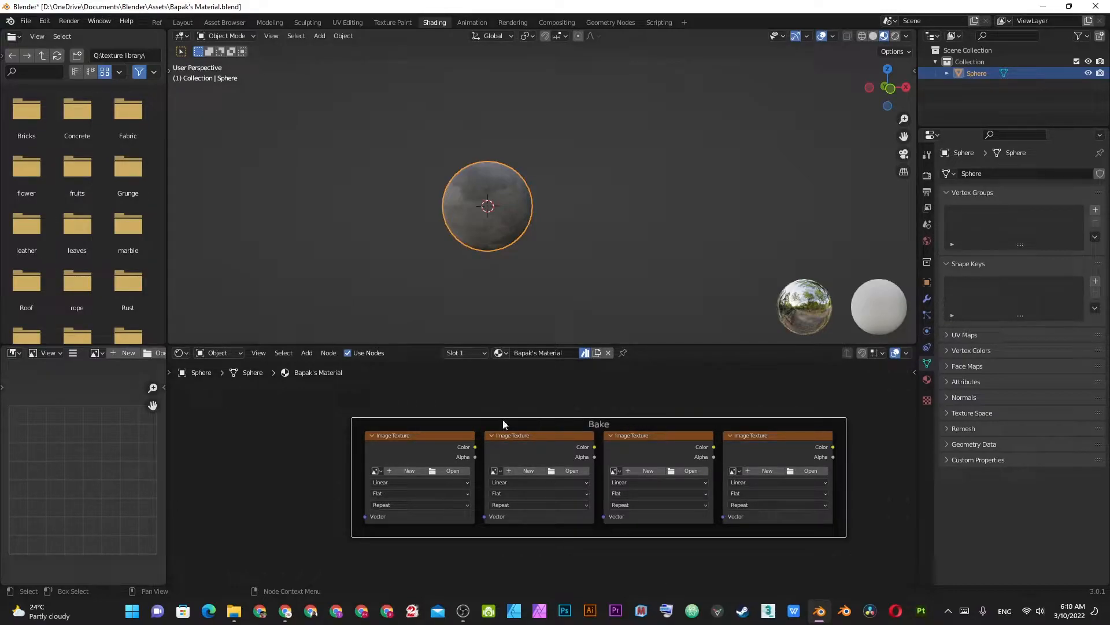
scroll(453, 441, down, 4)
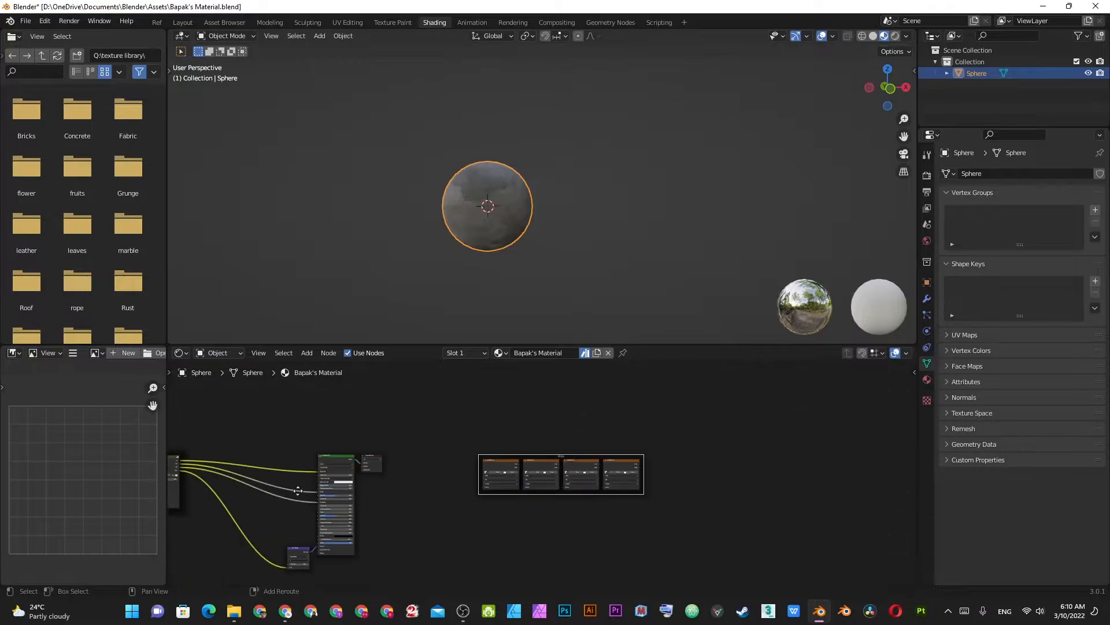
middle_drag(324, 486, 578, 491)
scroll(588, 490, up, 2)
scroll(589, 489, up, 4)
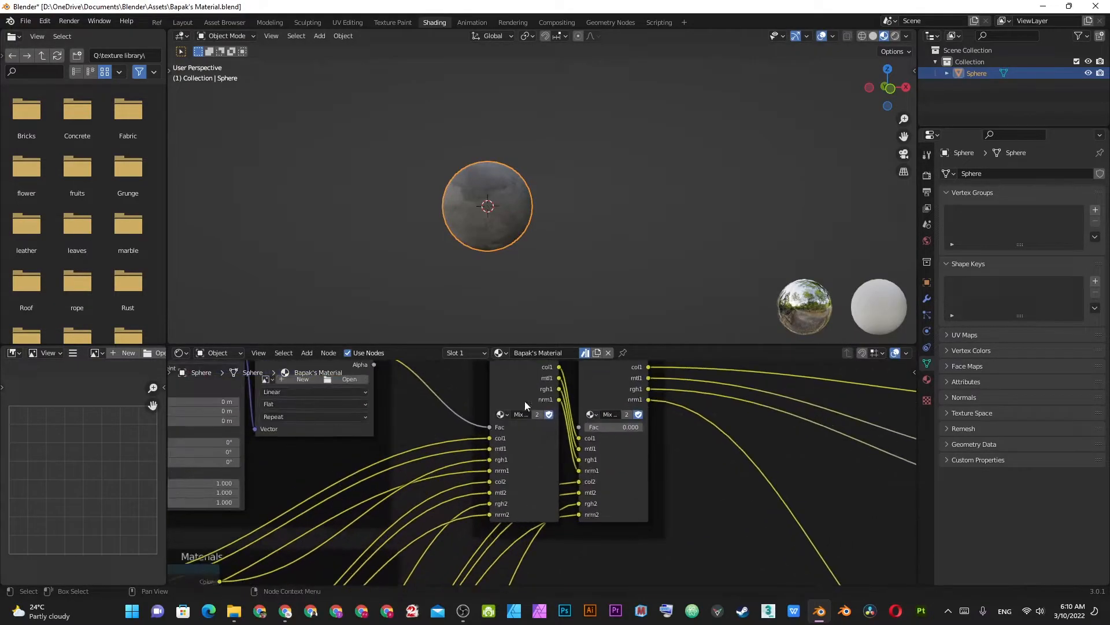
scroll(535, 461, down, 5)
middle_drag(362, 501, 635, 429)
scroll(531, 480, up, 3)
middle_drag(671, 529, 597, 426)
scroll(597, 425, down, 3)
middle_drag(702, 397, 547, 513)
scroll(551, 402, up, 2)
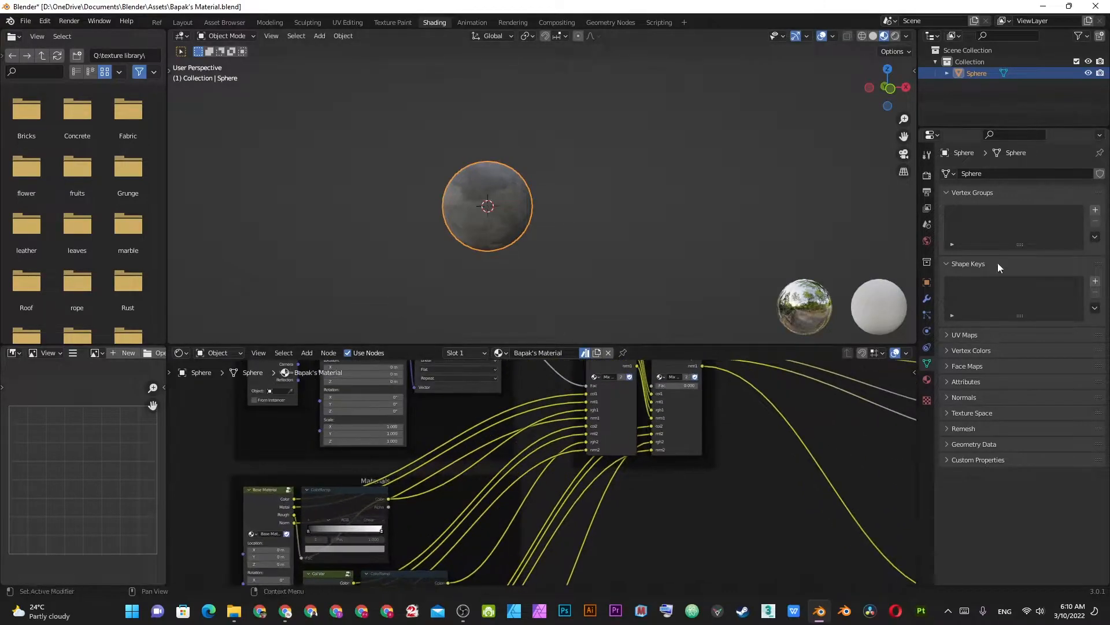
- Show the sphere's material properties, try to mark Bapak's Material as an asset, and save the file
click(927, 379)
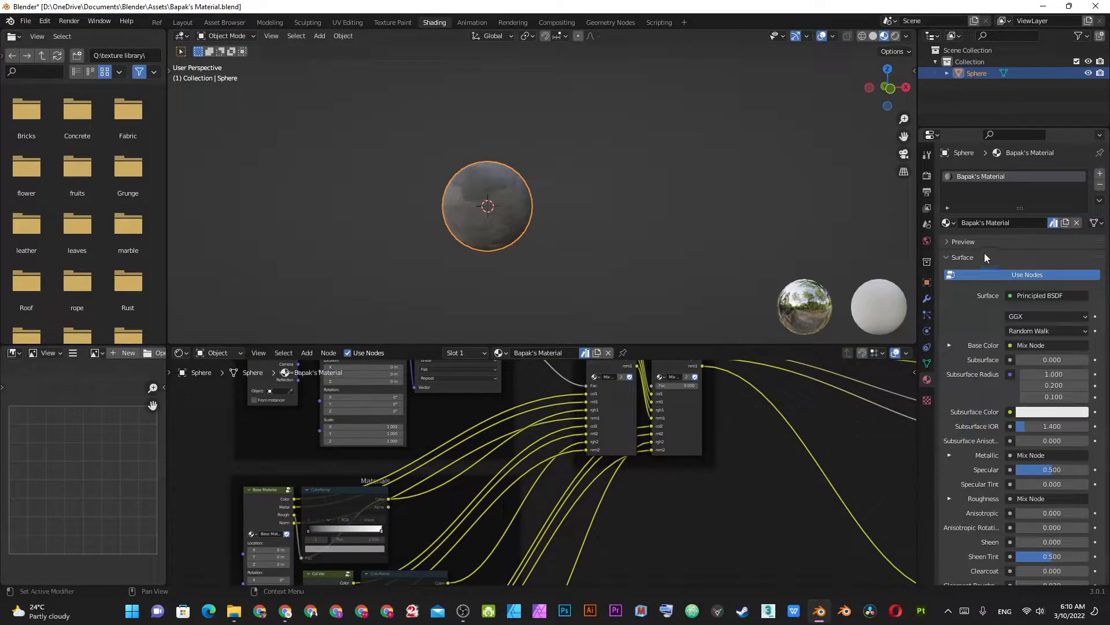
right_click(1054, 225)
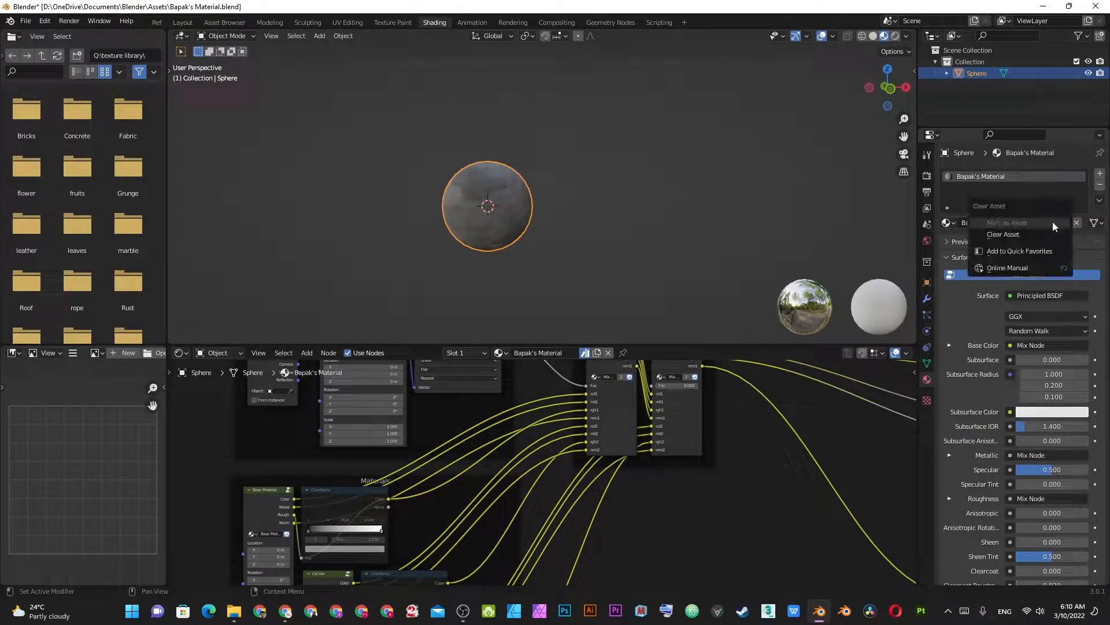
click(1006, 224)
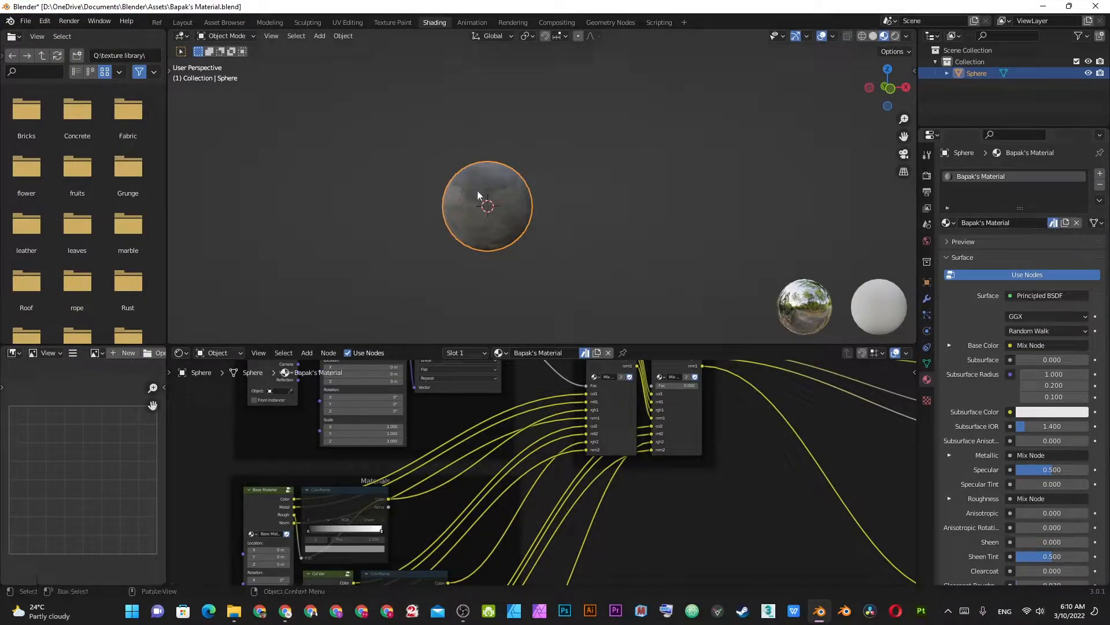
shift+middle_drag(480, 198, 496, 203)
key(ctrl+s)
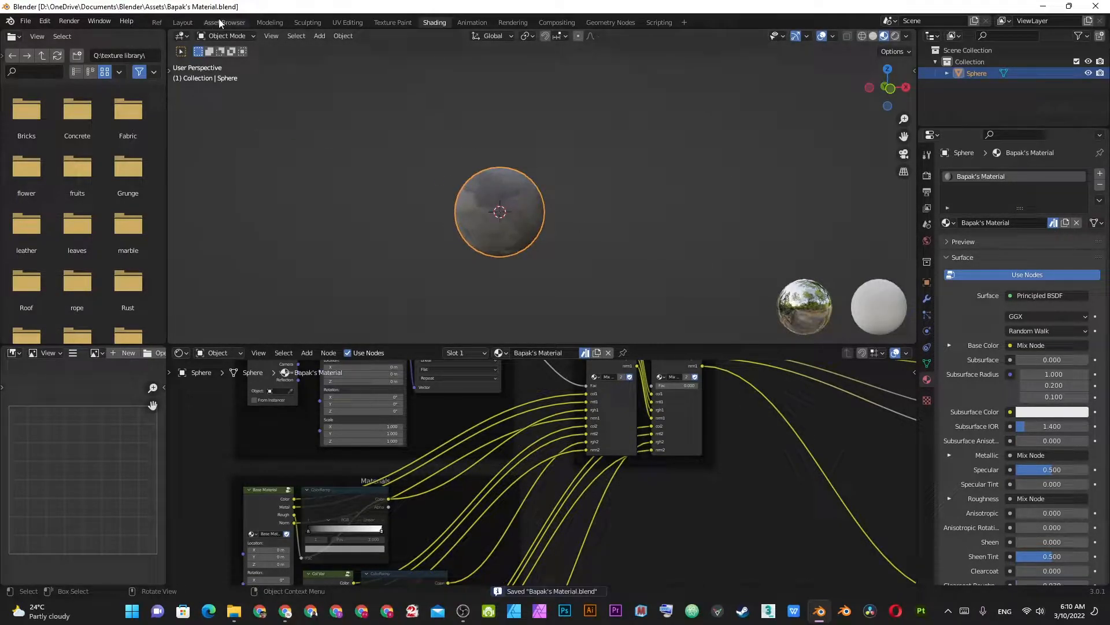
- Check the material in the Asset Browser workspace and add a new General Layout workspace
click(219, 23)
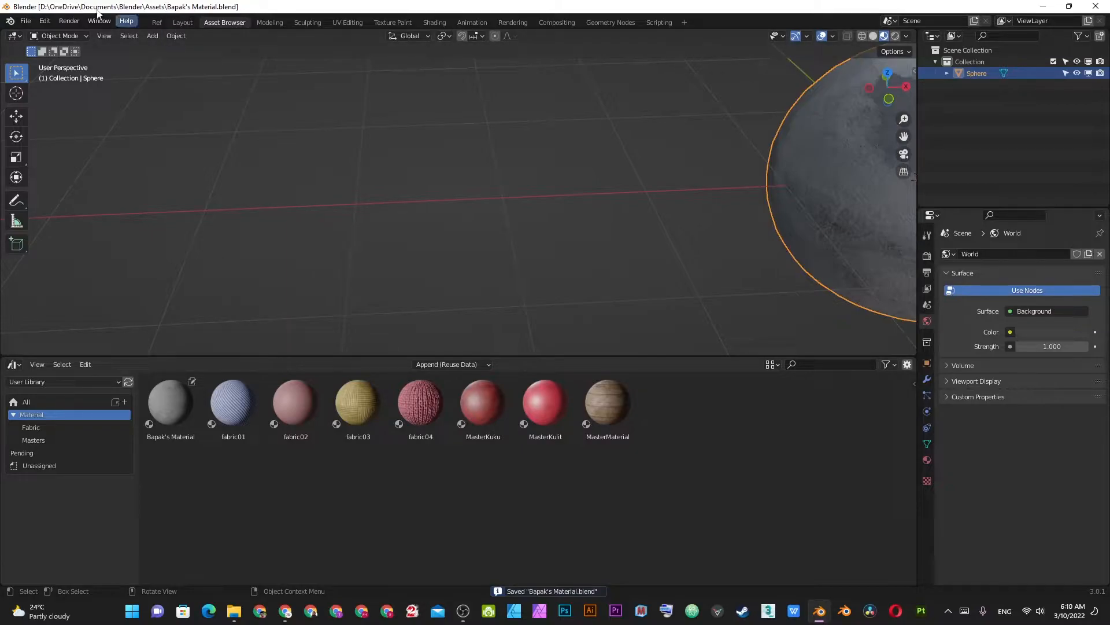
click(684, 23)
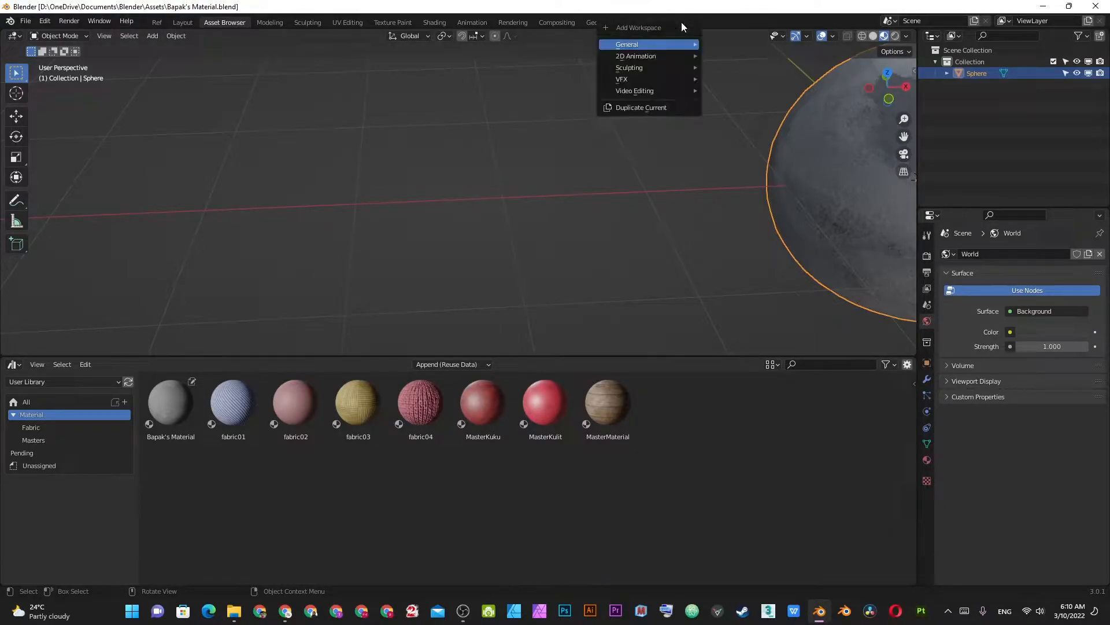
mouse_move(662, 45)
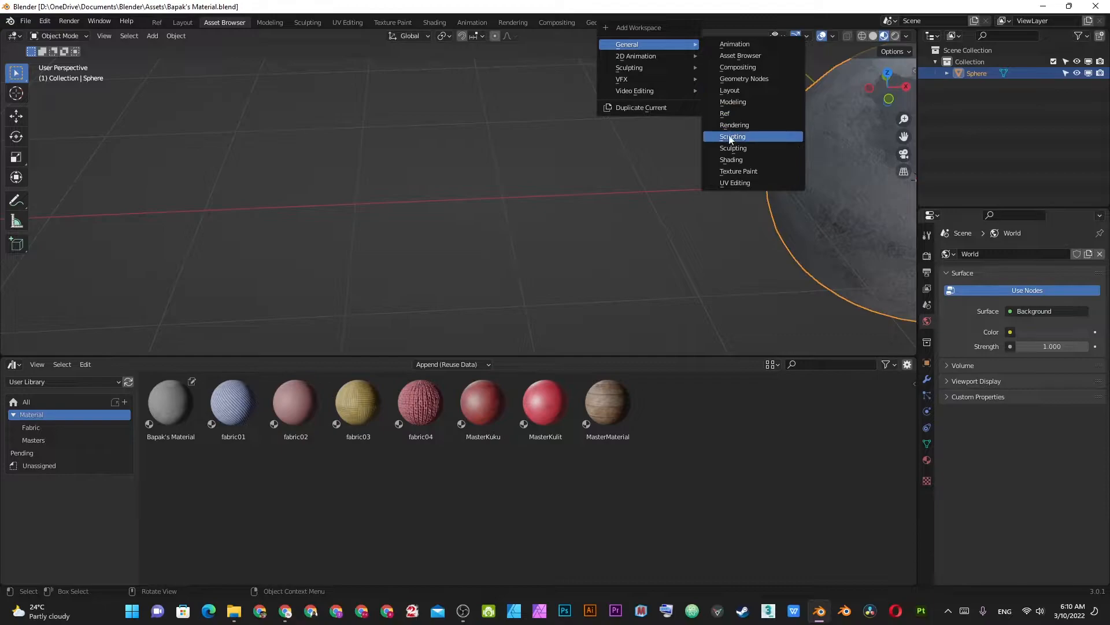
click(730, 90)
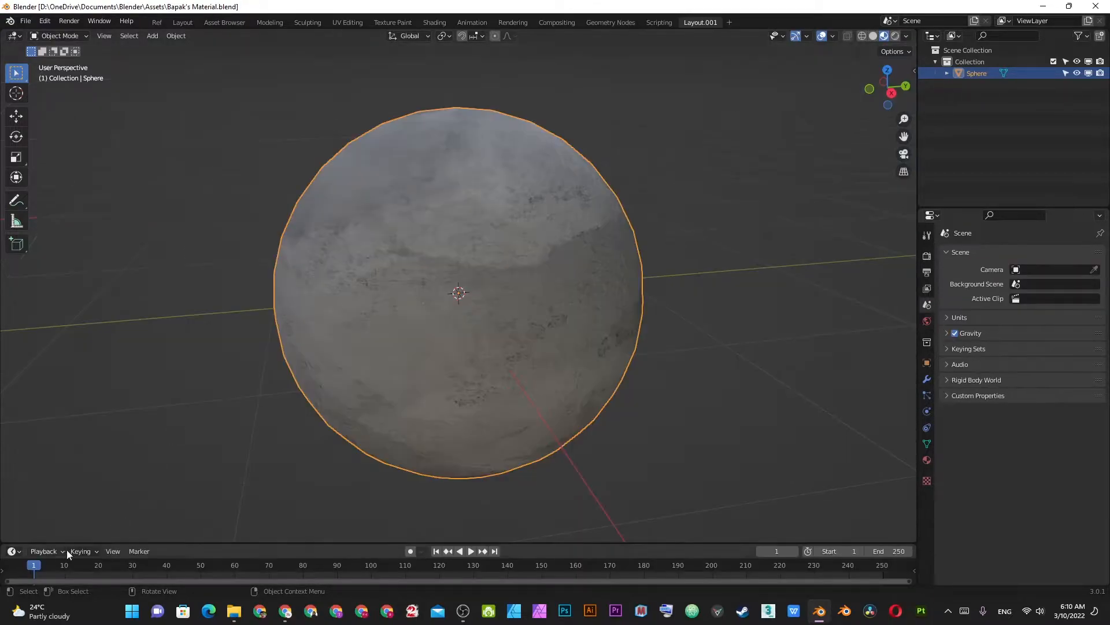
- Enlarge the timeline area to about half the window height and change it into an Asset Browser
drag(74, 545, 52, 328)
click(13, 333)
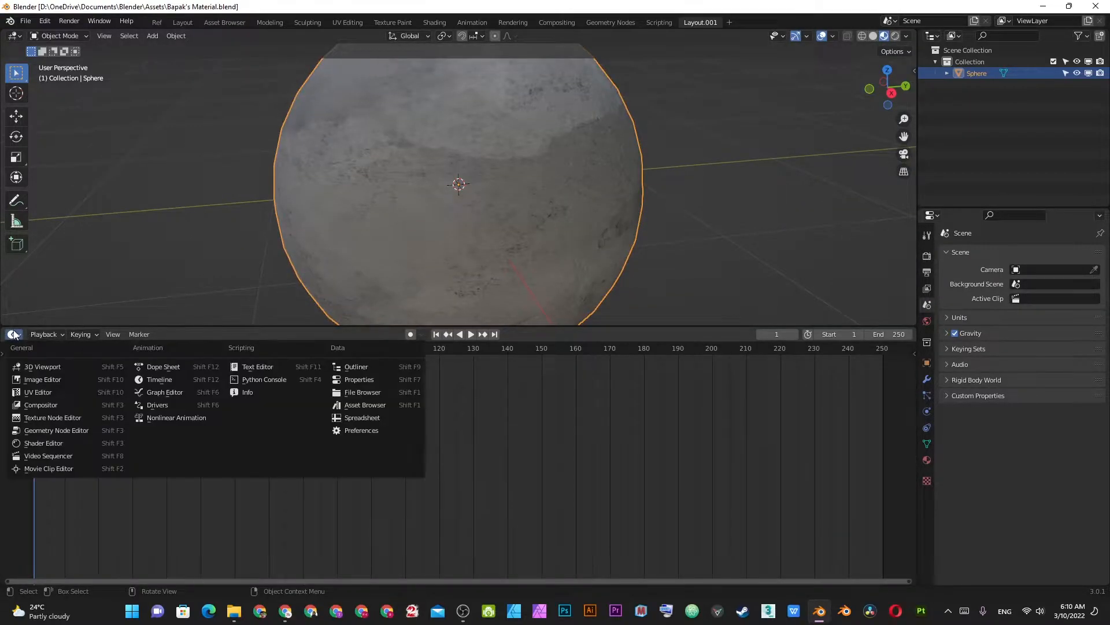
click(365, 403)
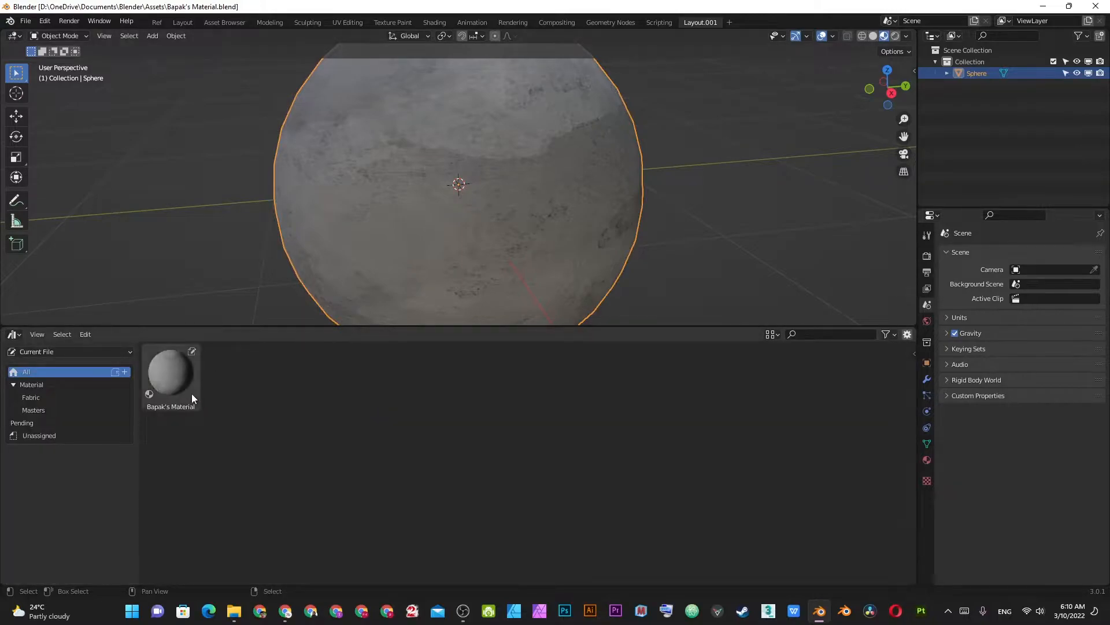
- Assign the Bapak's Material asset to a catalog under Material and save the file
drag(165, 377, 62, 400)
click(162, 378)
drag(189, 370, 91, 406)
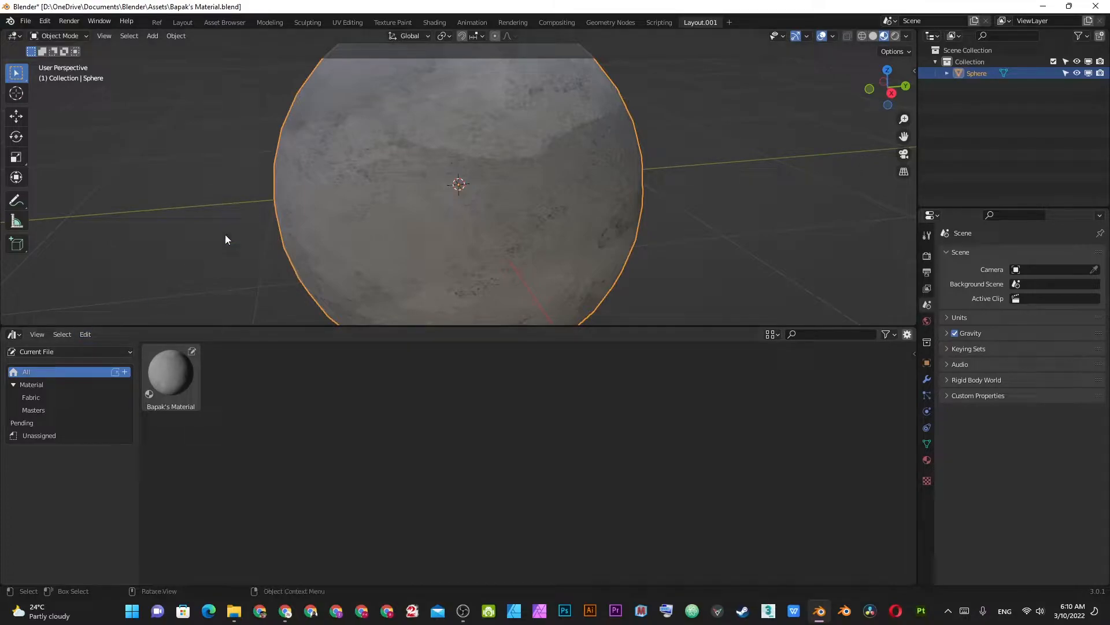
scroll(350, 145, down, 4)
shift+middle_drag(422, 169, 427, 179)
key(ctrl+s)
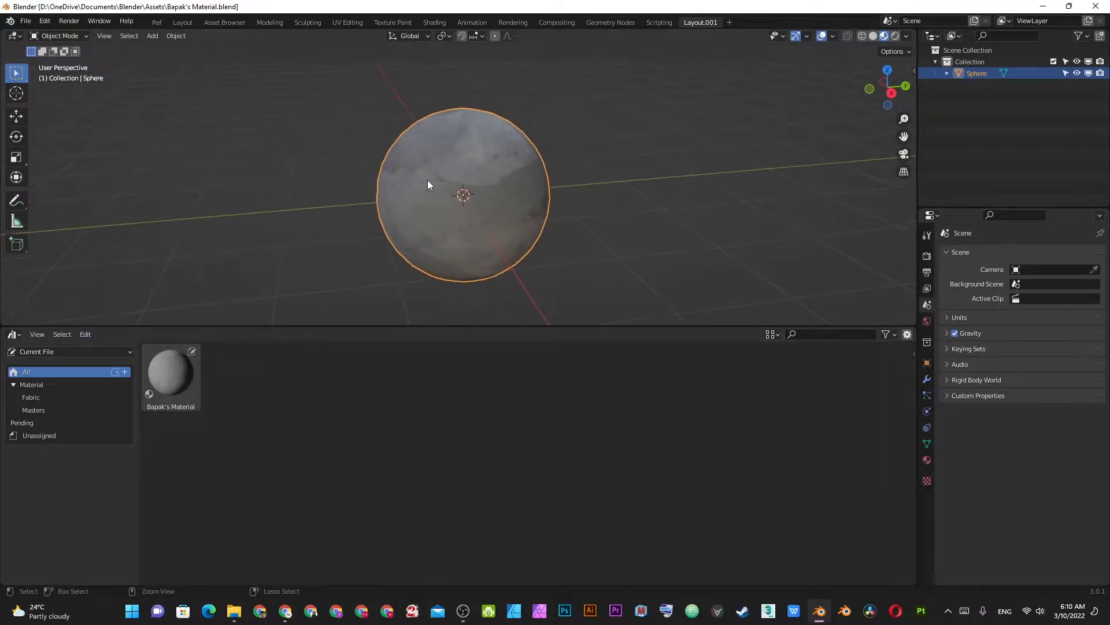
- Open the recent file fantasy_well_3.0.blend from the splash screen
click(10, 21)
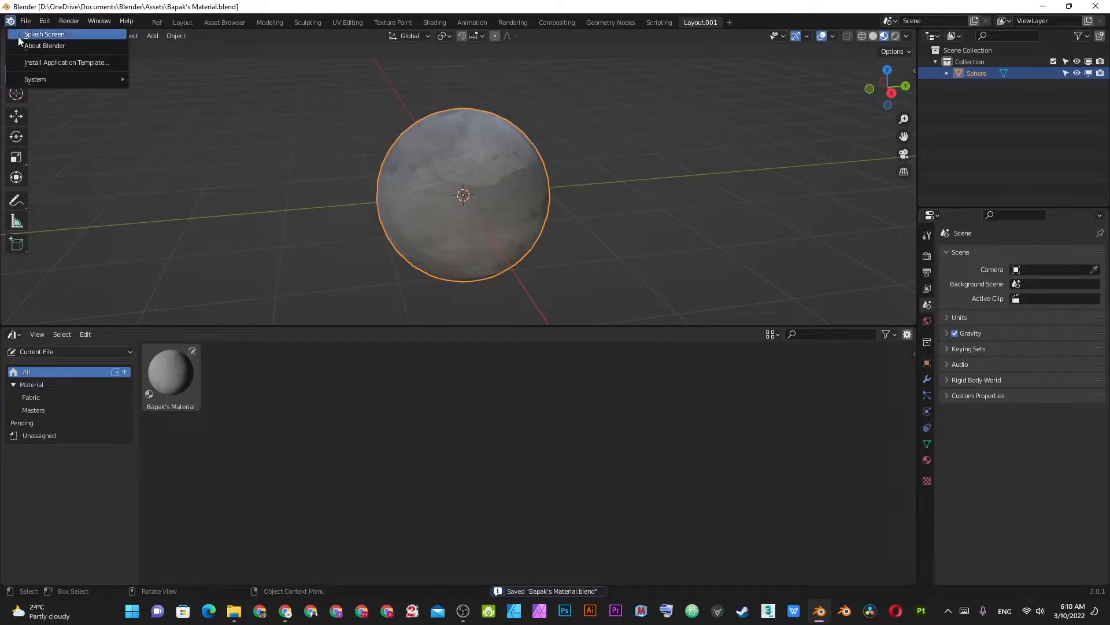
click(34, 33)
click(605, 351)
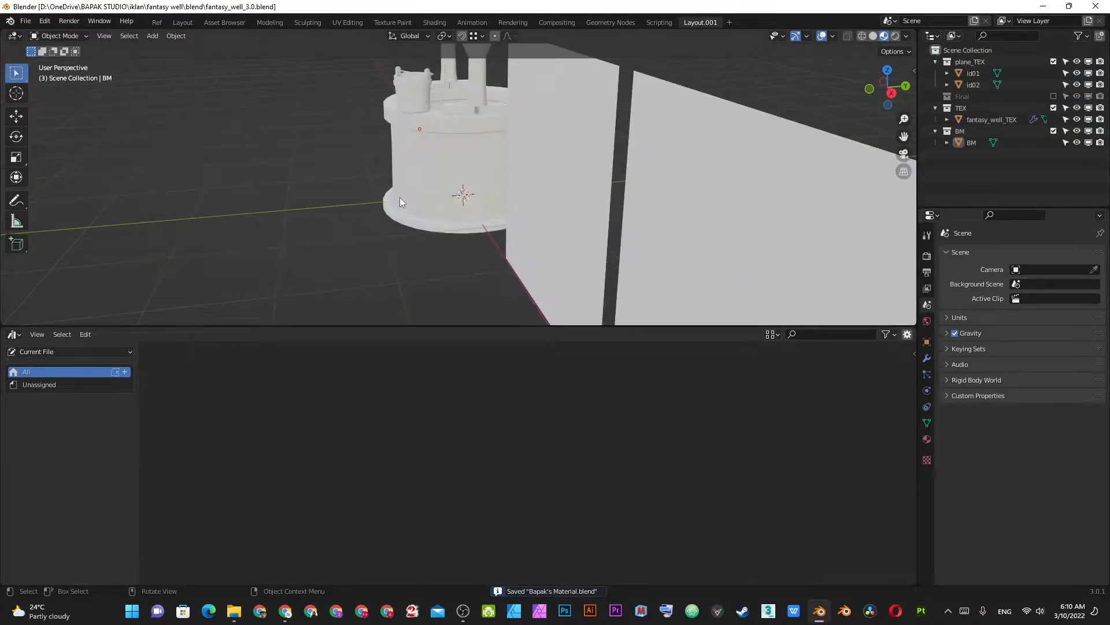
- Examine the untextured fantasy well from several angles, along with the material sphere and the two planes beside it
scroll(512, 175, up, 4)
scroll(512, 175, down, 4)
middle_drag(512, 175, 546, 186)
scroll(498, 155, up, 4)
scroll(498, 155, down, 4)
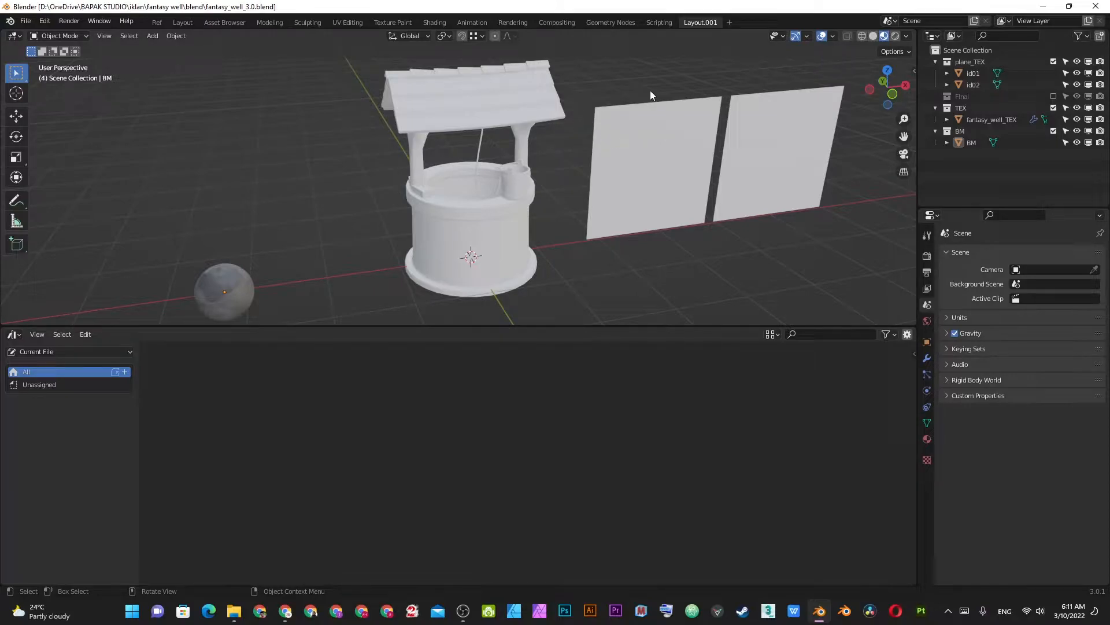
click(459, 255)
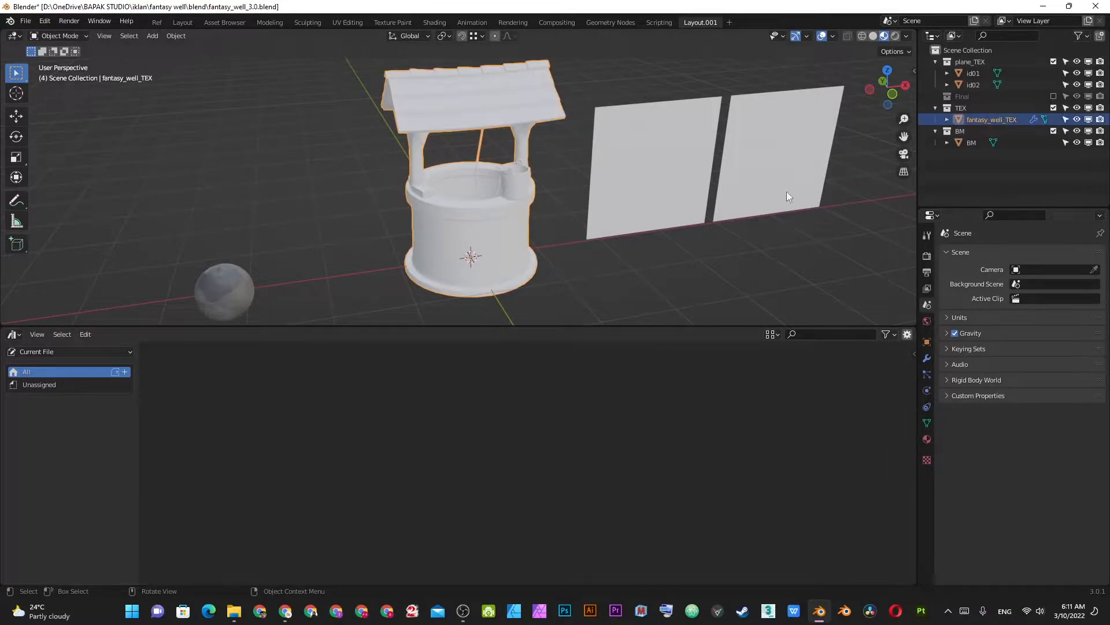
middle_drag(573, 215, 461, 142)
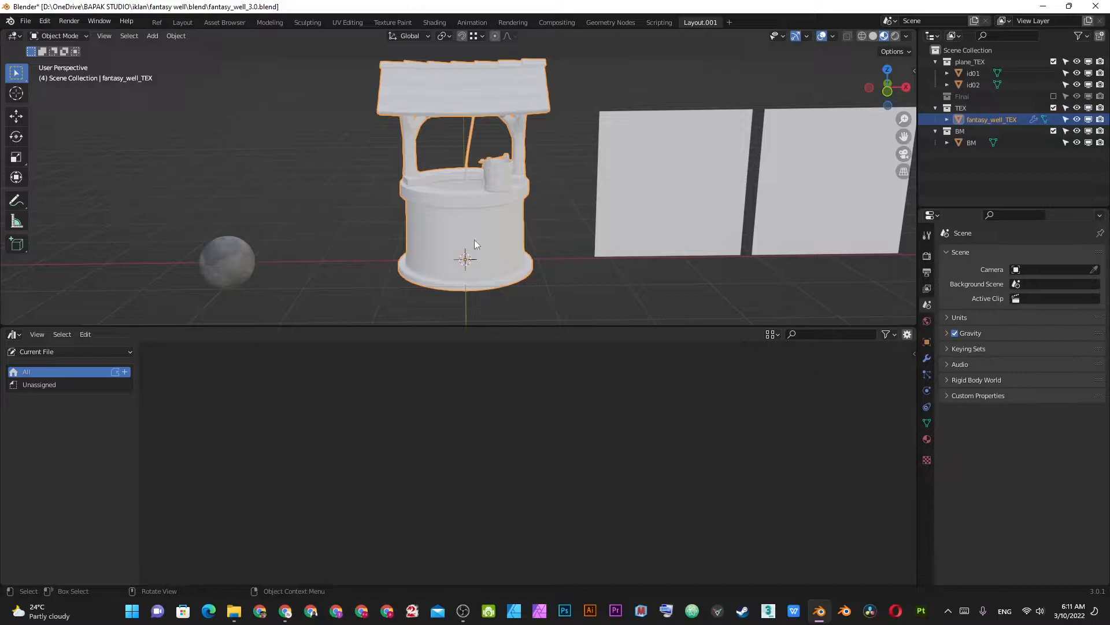
scroll(465, 241, up, 2)
scroll(504, 209, up, 2)
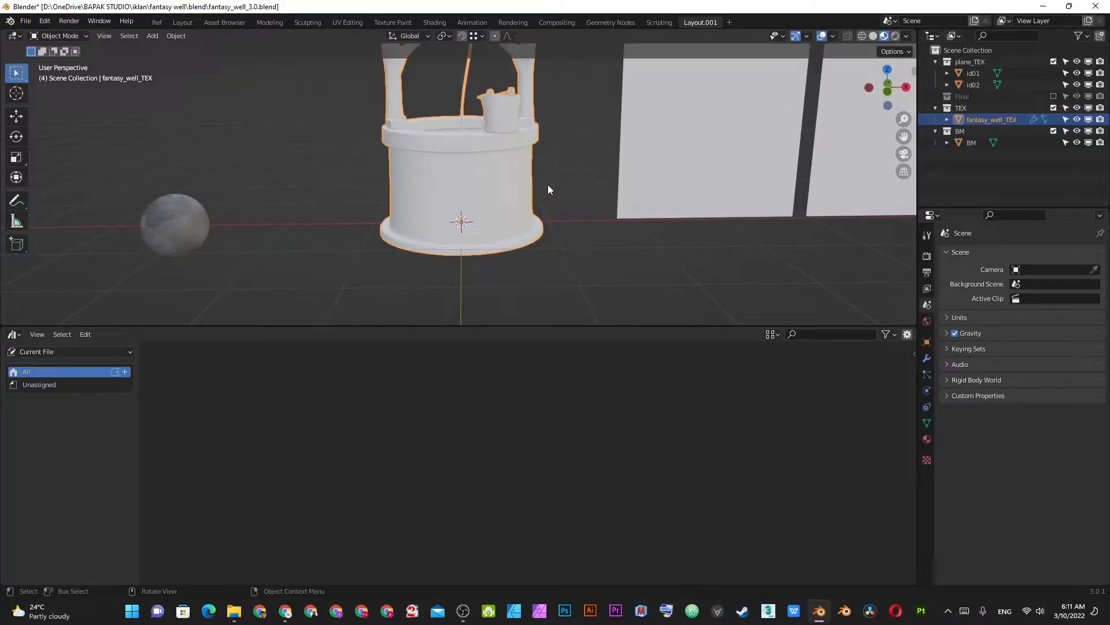
scroll(528, 139, up, 1)
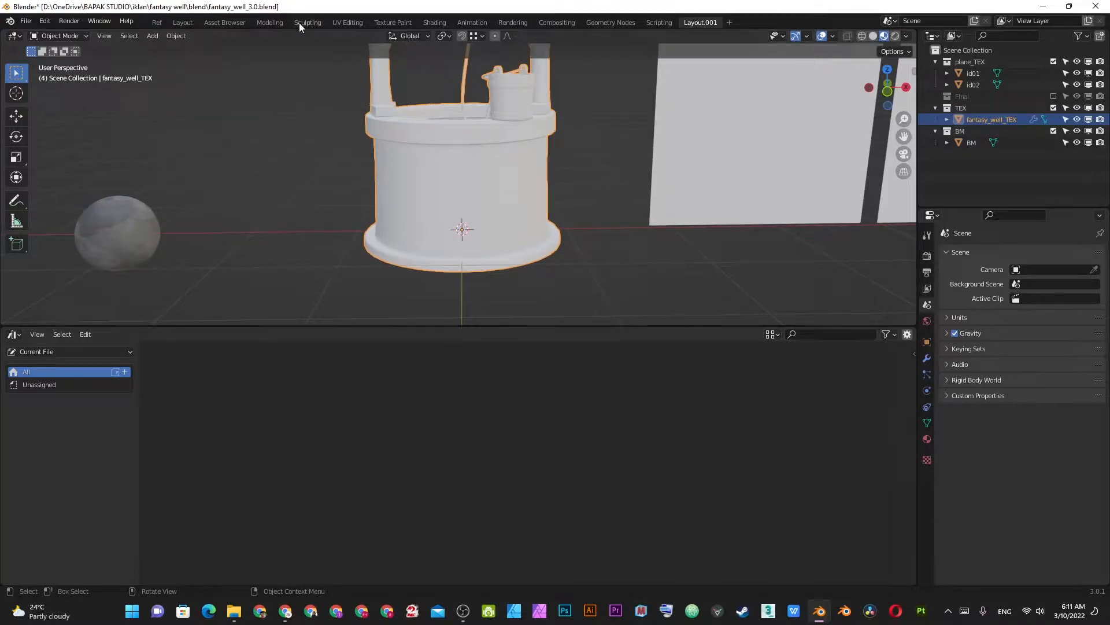
scroll(556, 187, down, 4)
scroll(513, 194, up, 5)
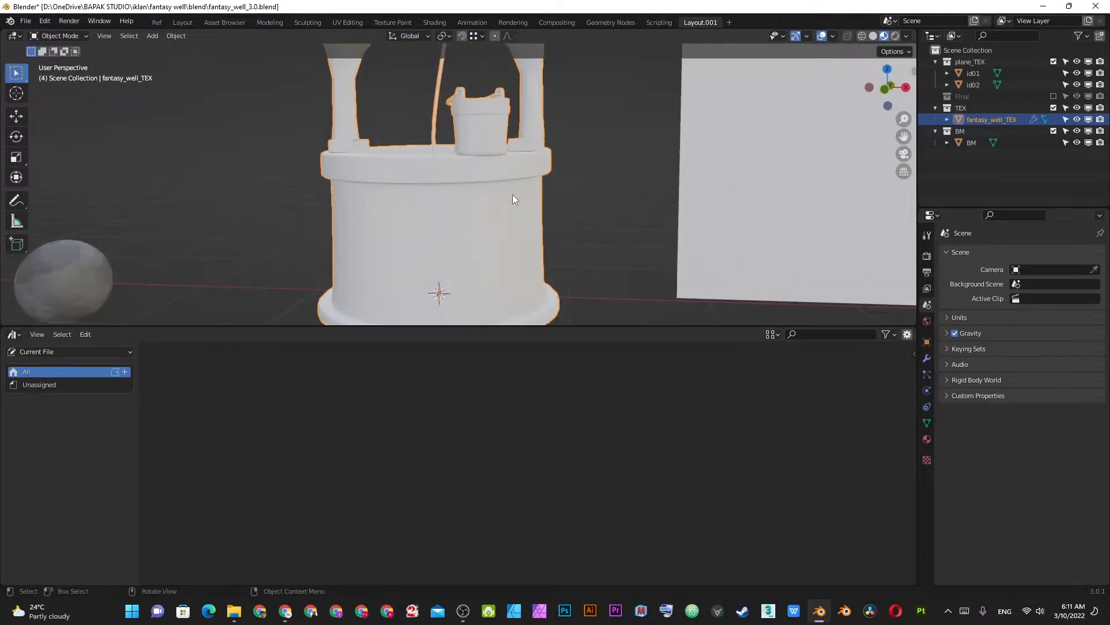
scroll(509, 197, down, 2)
scroll(513, 200, up, 2)
scroll(494, 227, down, 3)
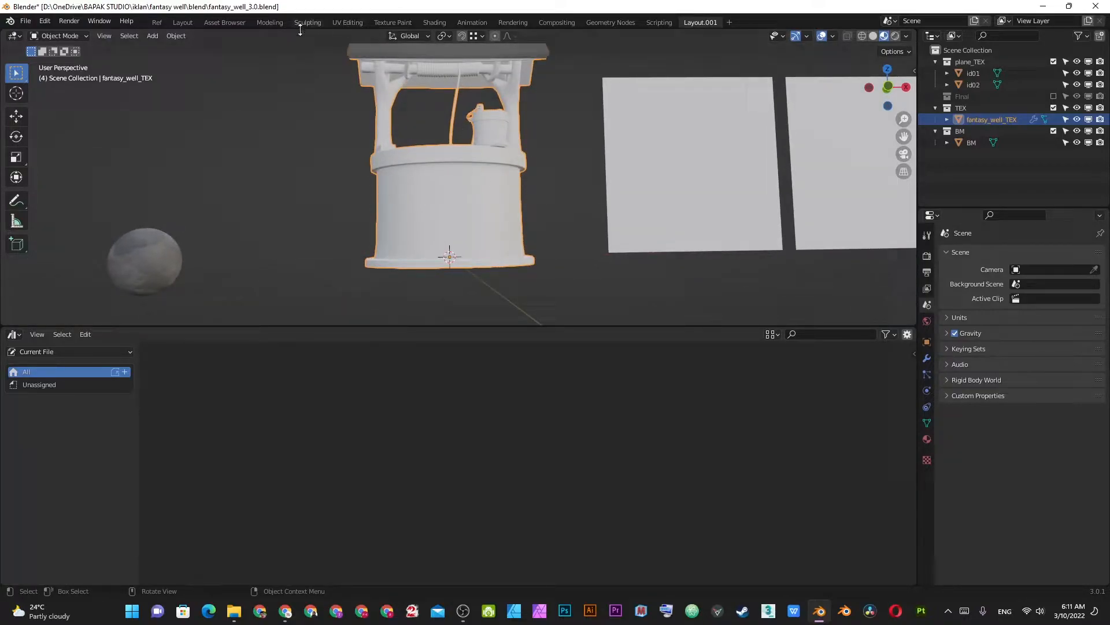
- Exclude the TEX collection, include the Final collection, and inspect the finished textured well up close
click(1054, 108)
click(1054, 96)
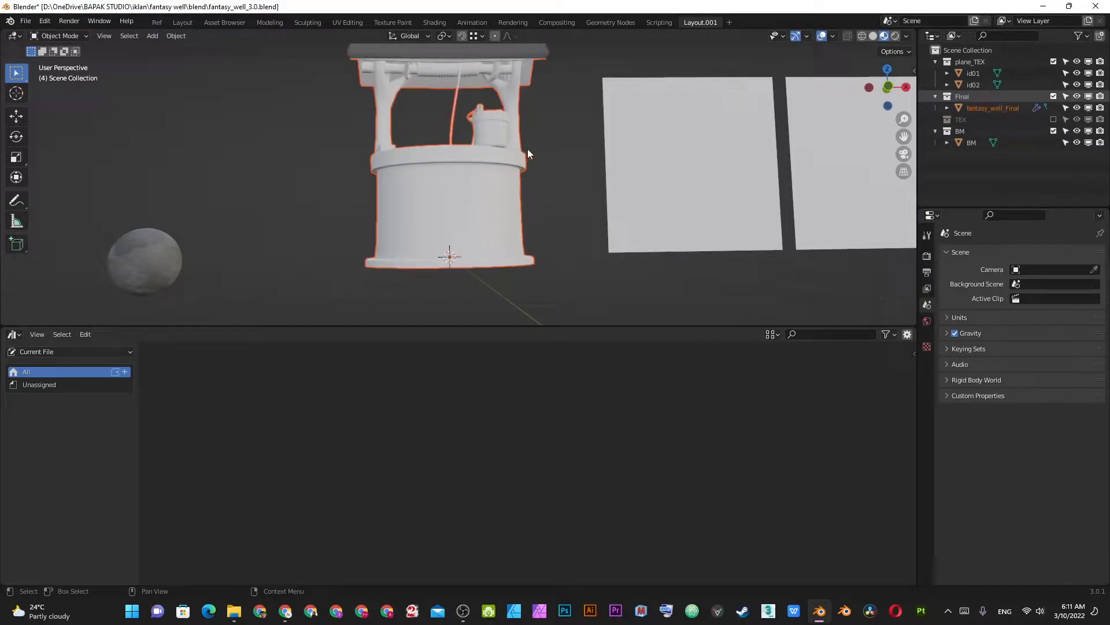
scroll(535, 165, up, 2)
scroll(536, 164, down, 2)
click(535, 164)
scroll(537, 165, up, 3)
middle_drag(540, 168, 615, 164)
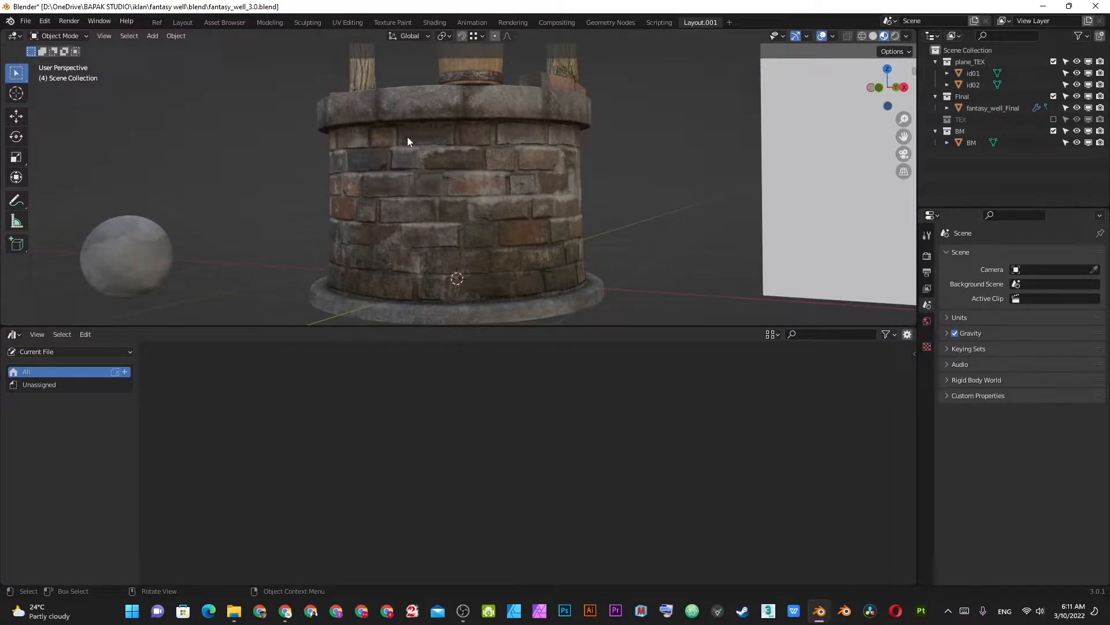
middle_drag(372, 189, 409, 193)
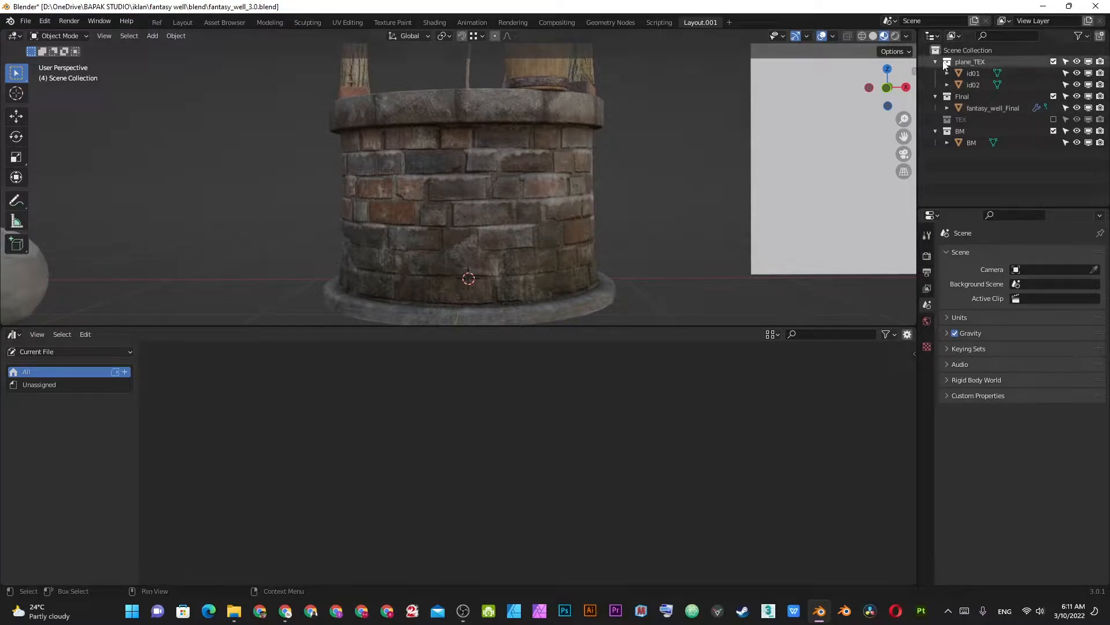
- Exclude the Final collection, include the TEX collection, and save the file
click(1053, 96)
click(1053, 107)
scroll(539, 175, down, 3)
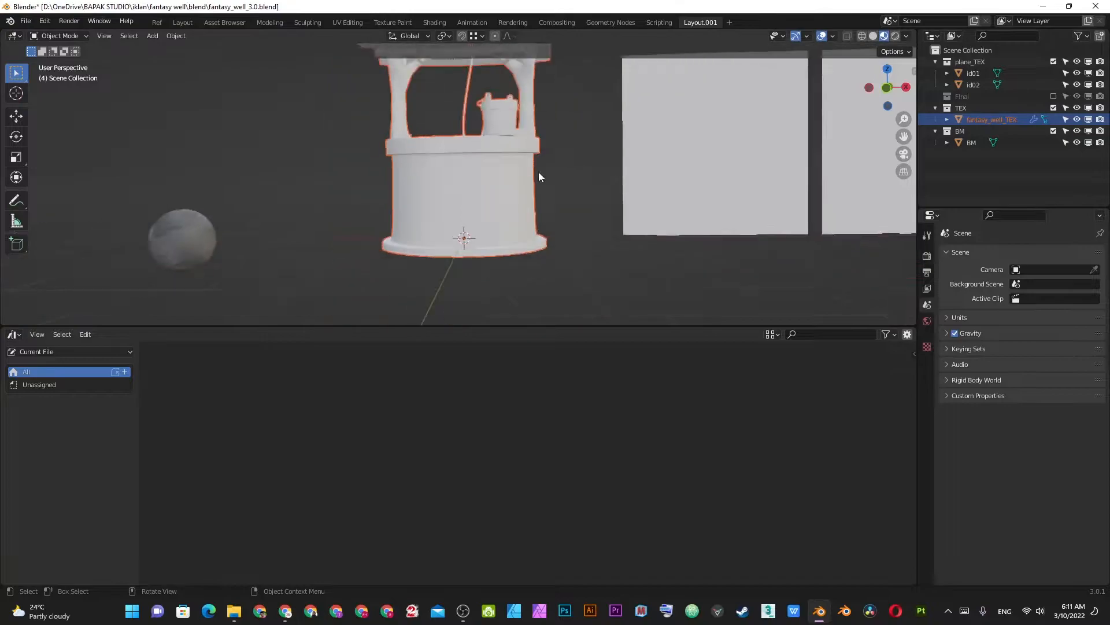
middle_drag(539, 172, 554, 181)
click(554, 181)
key(ctrl+s)
middle_drag(443, 156, 547, 174)
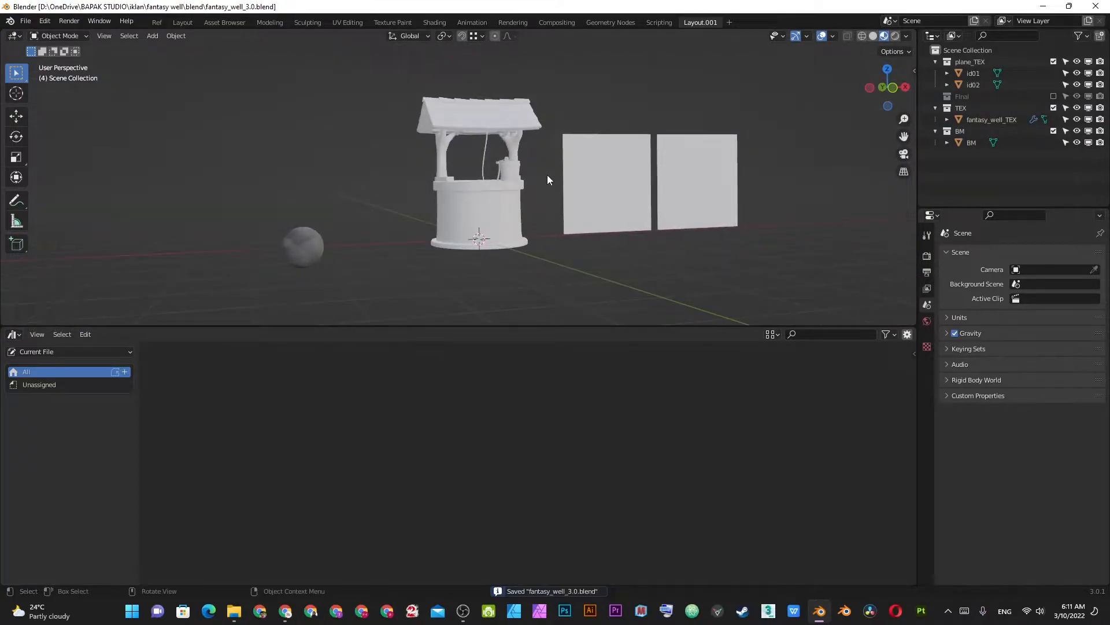
- Inspect the BM sphere and the planes id01 and id02 by selecting them in turn
click(300, 245)
key(g)
key(Escape)
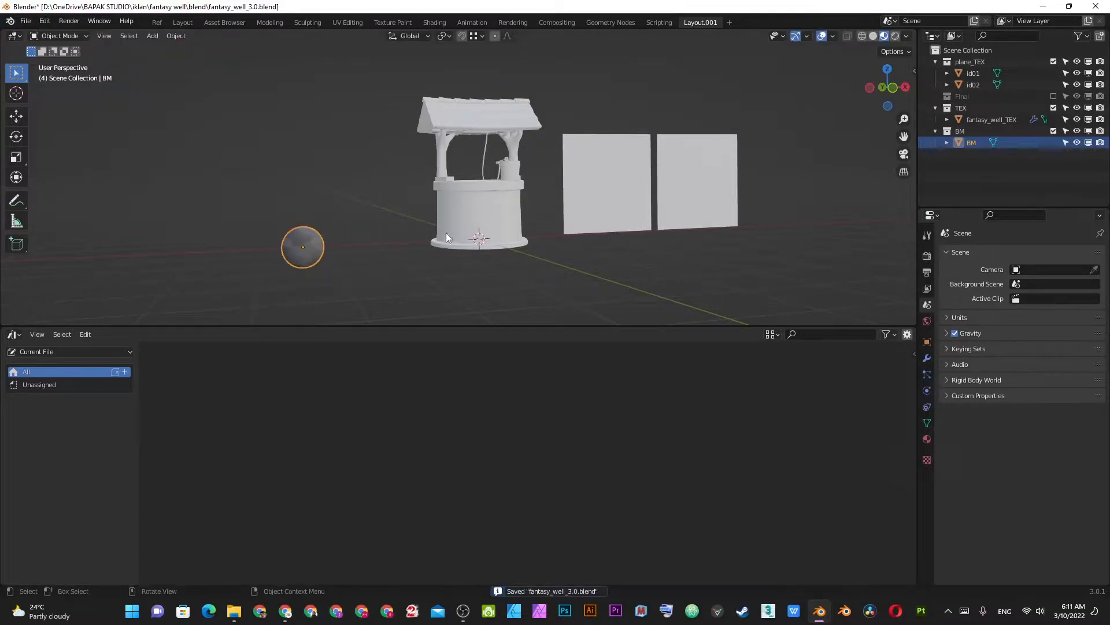
click(612, 177)
shift+click(717, 176)
shift+click(626, 182)
click(691, 181)
click(591, 170)
click(691, 178)
click(581, 172)
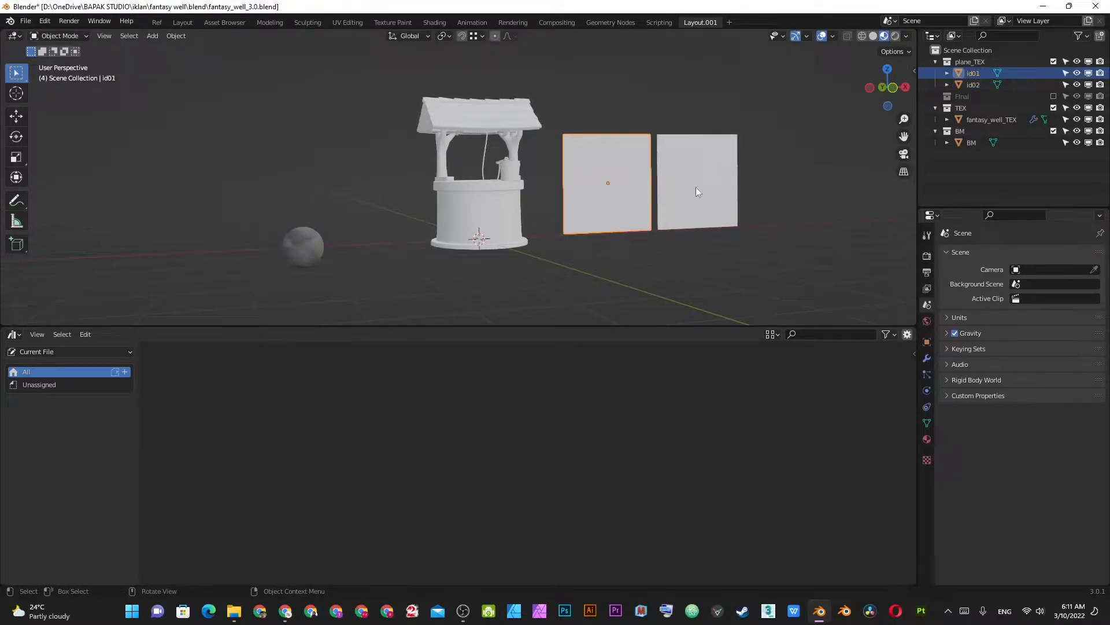
scroll(531, 181, up, 6)
scroll(544, 230, down, 3)
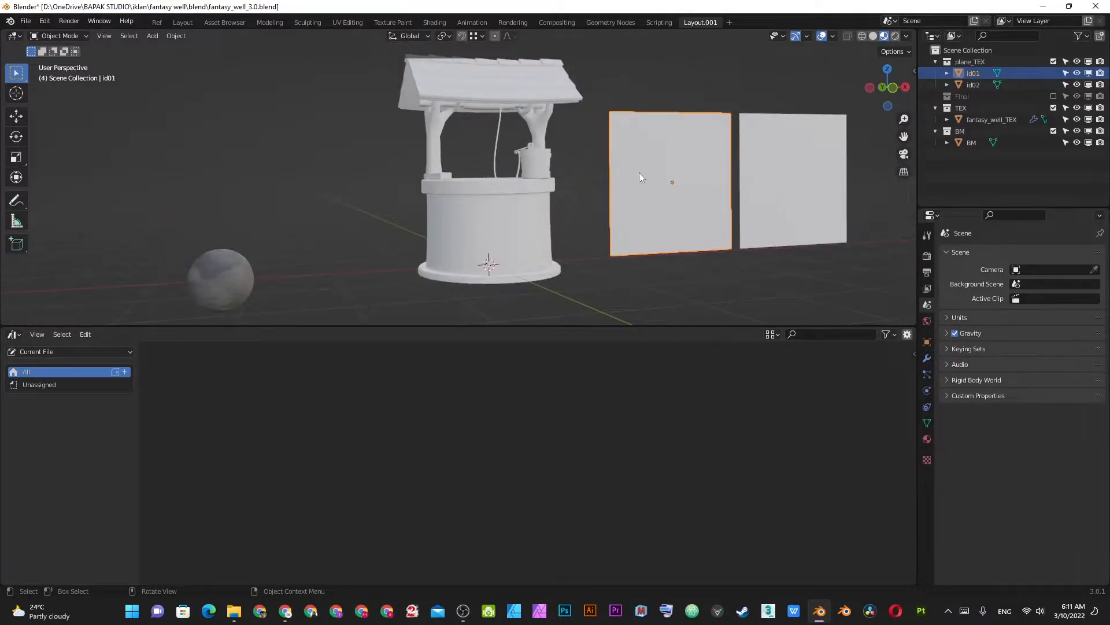
- Save the file and display all UV islands of fantasy_well_TEX in the UV Editing workspace
key(ctrl+s)
click(478, 210)
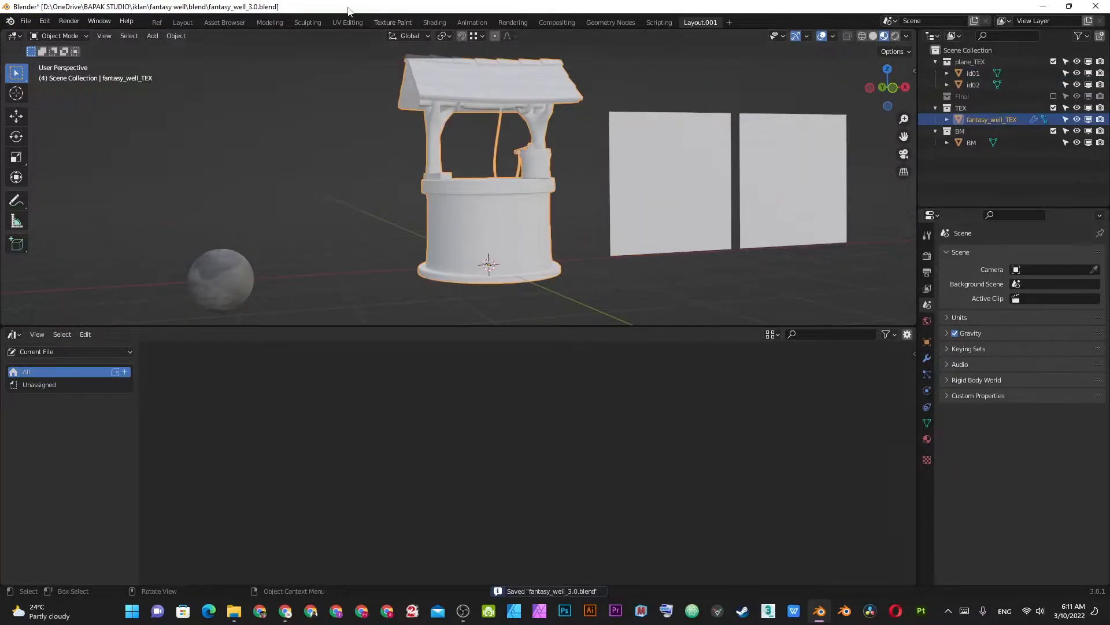
click(338, 23)
key(a)
scroll(342, 280, up, 8)
scroll(398, 301, down, 4)
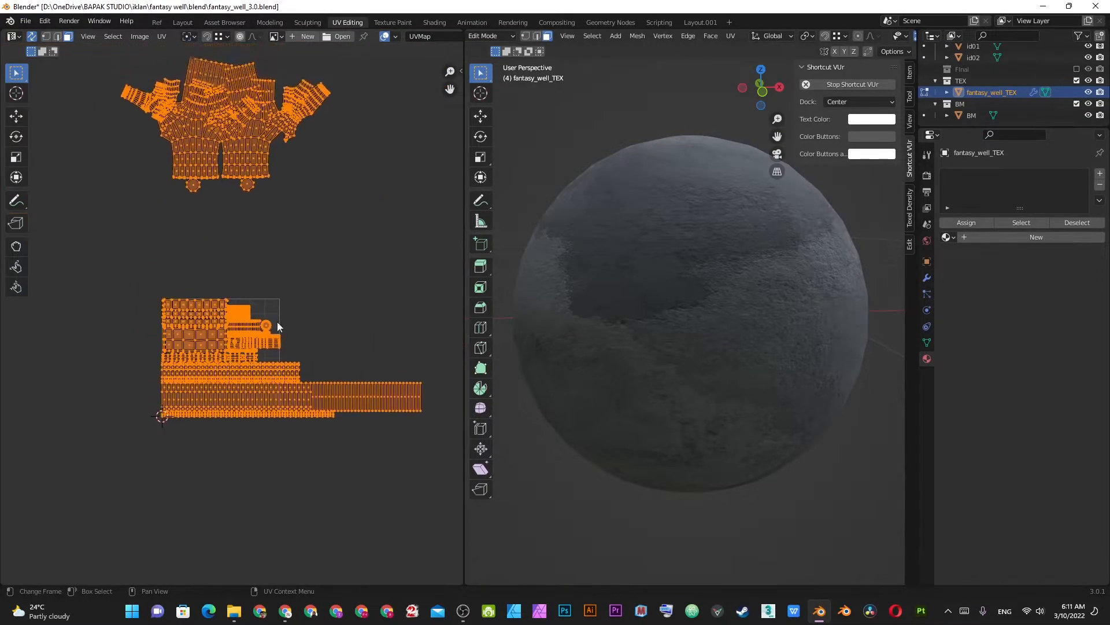
- Examine the UV islands inside and beyond the UV tile, and turn off UV sync selection
scroll(277, 325, up, 5)
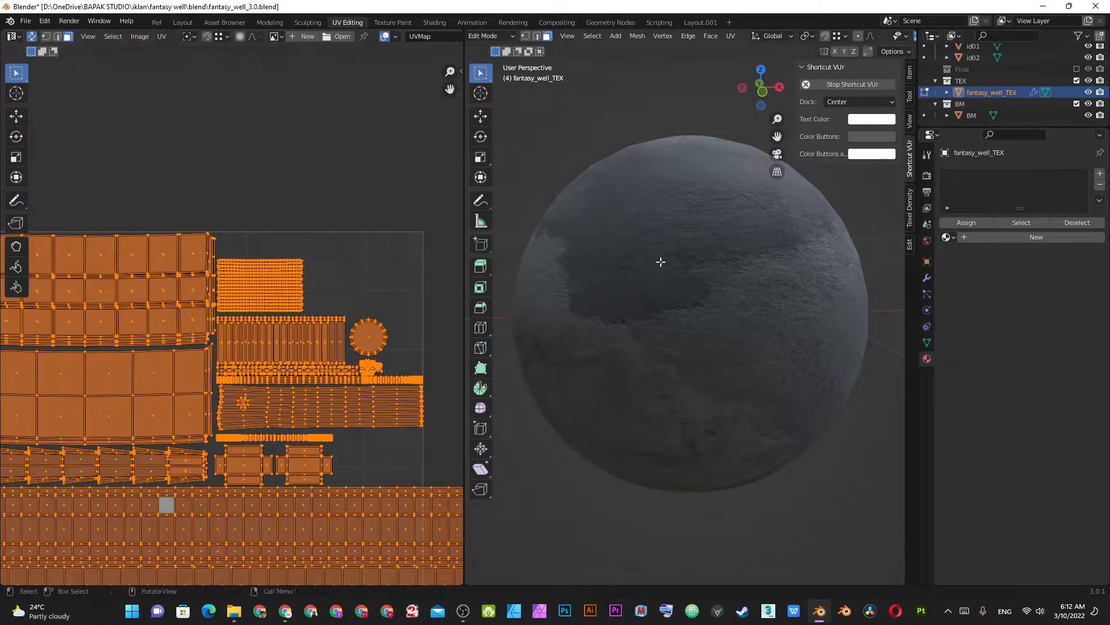
scroll(774, 240, down, 4)
scroll(206, 343, down, 5)
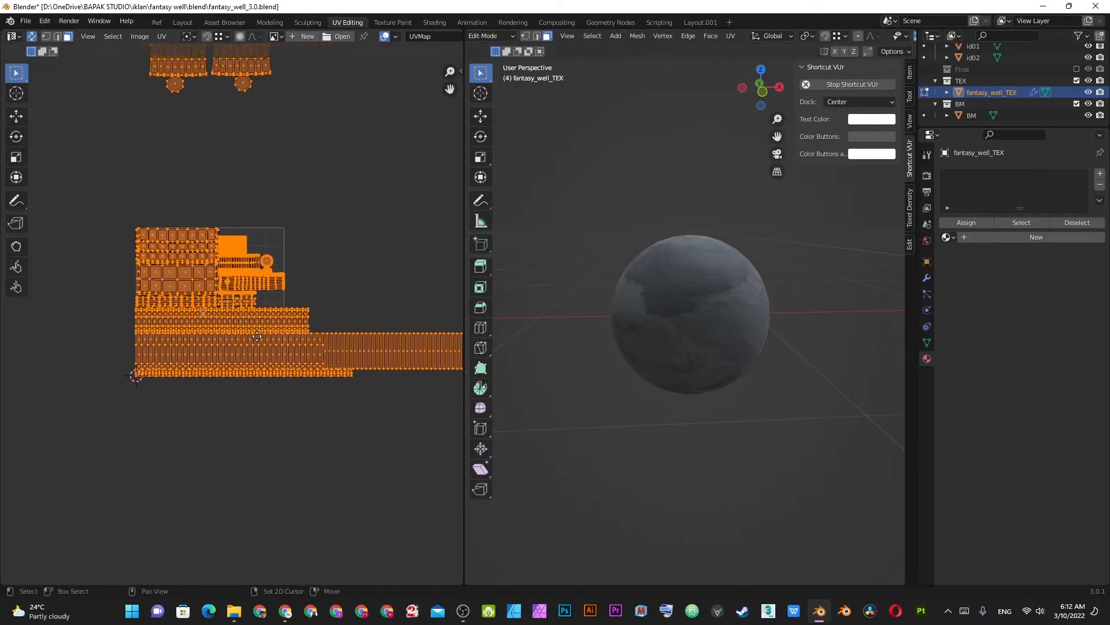
scroll(234, 140, up, 4)
click(32, 37)
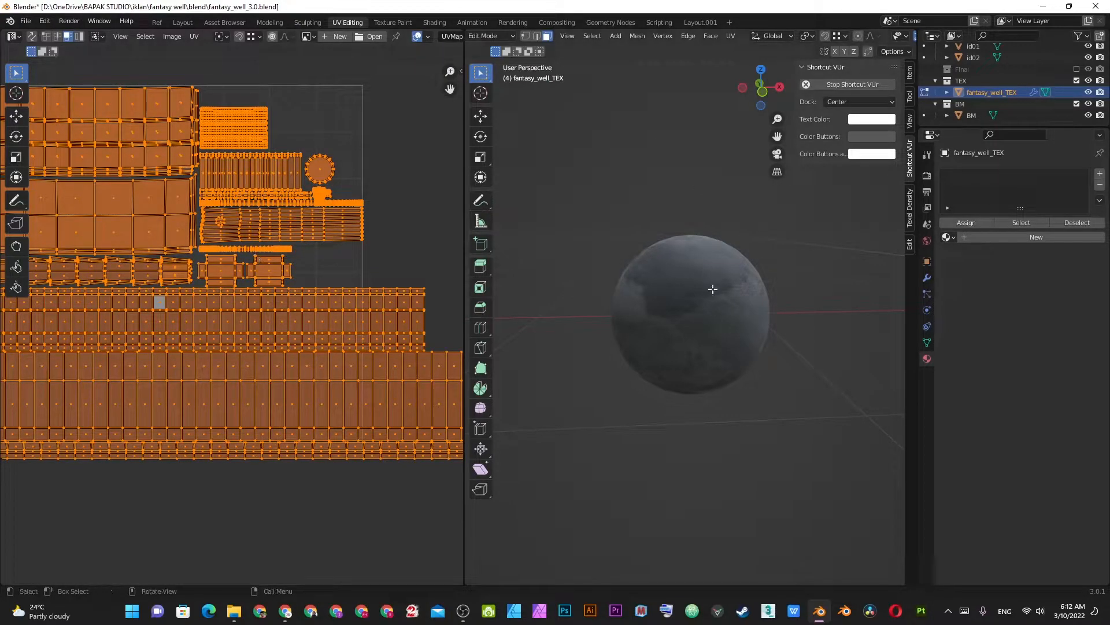
- Exit Edit Mode and save the file, keeping the fantasy well as the selected object
scroll(714, 285, down, 7)
middle_drag(717, 282, 762, 286)
key(Tab)
key(alt+a)
key(ctrl+s)
click(816, 279)
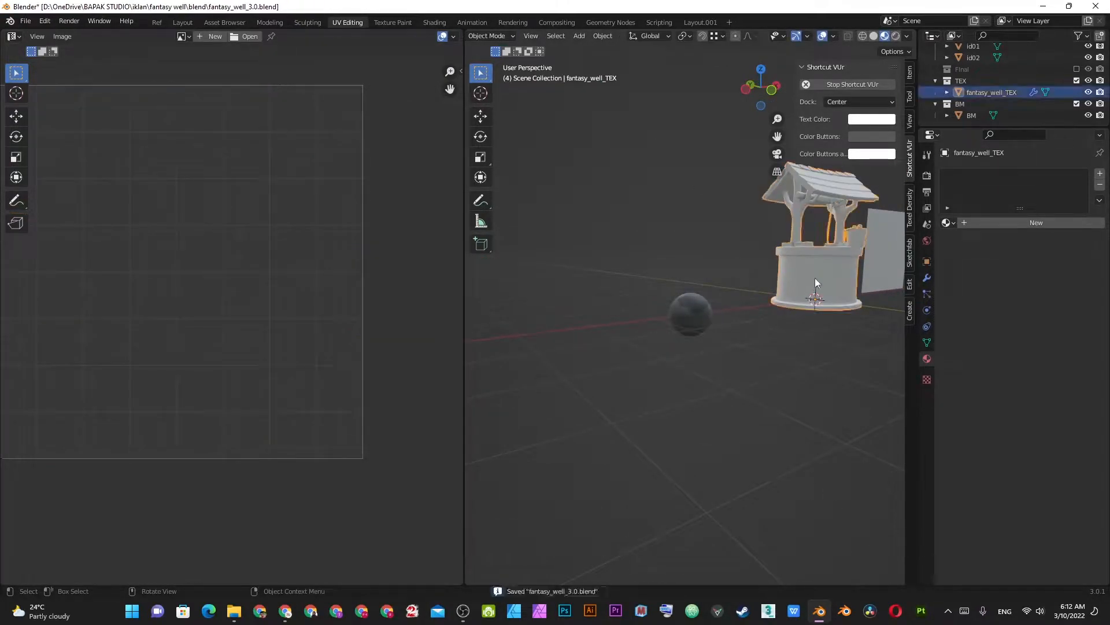
- Frame fantasy_well_TEX from the front and examine its whole UV layout in Edit Mode
key(KP_1)
key(KP_Decimal)
scroll(732, 317, down, 1)
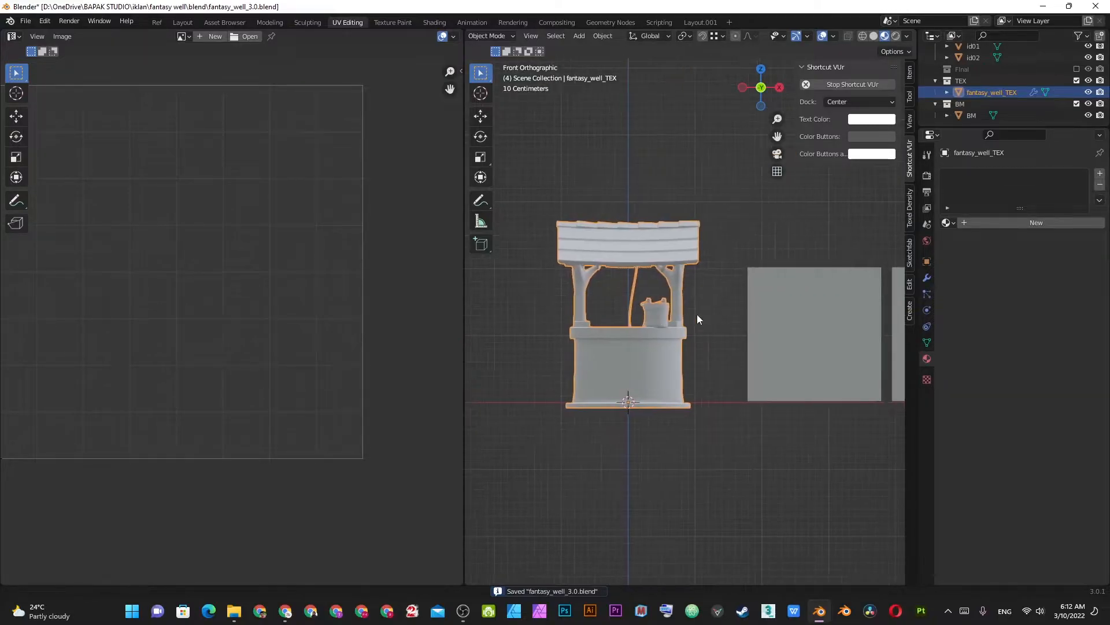
key(Tab)
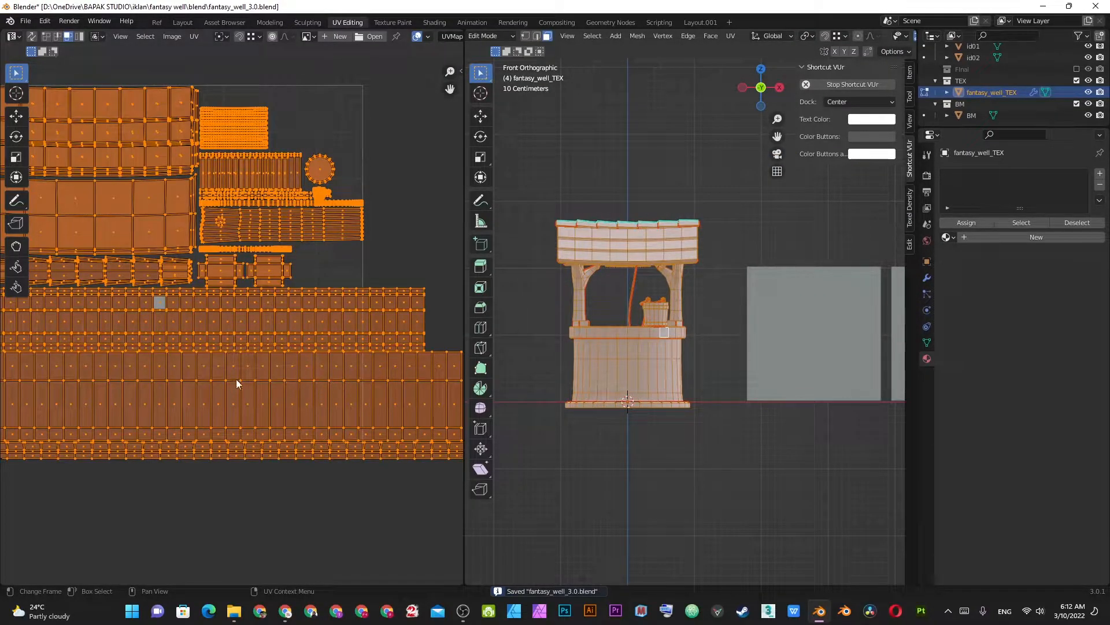
scroll(43, 379, down, 4)
scroll(419, 342, down, 1)
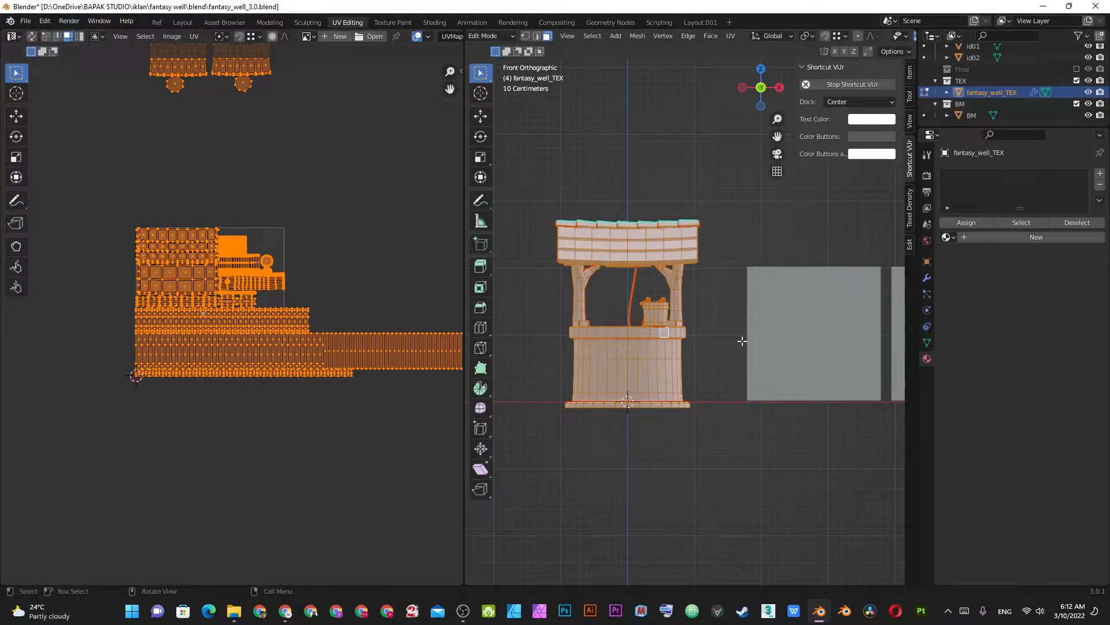
- Inspect the plane beside the well, and reopen fantasy_well_TEX in Edit Mode with its UVs displayed
key(Tab)
click(811, 316)
shift+middle_drag(814, 332, 698, 295)
key(Tab)
key(Tab)
click(527, 298)
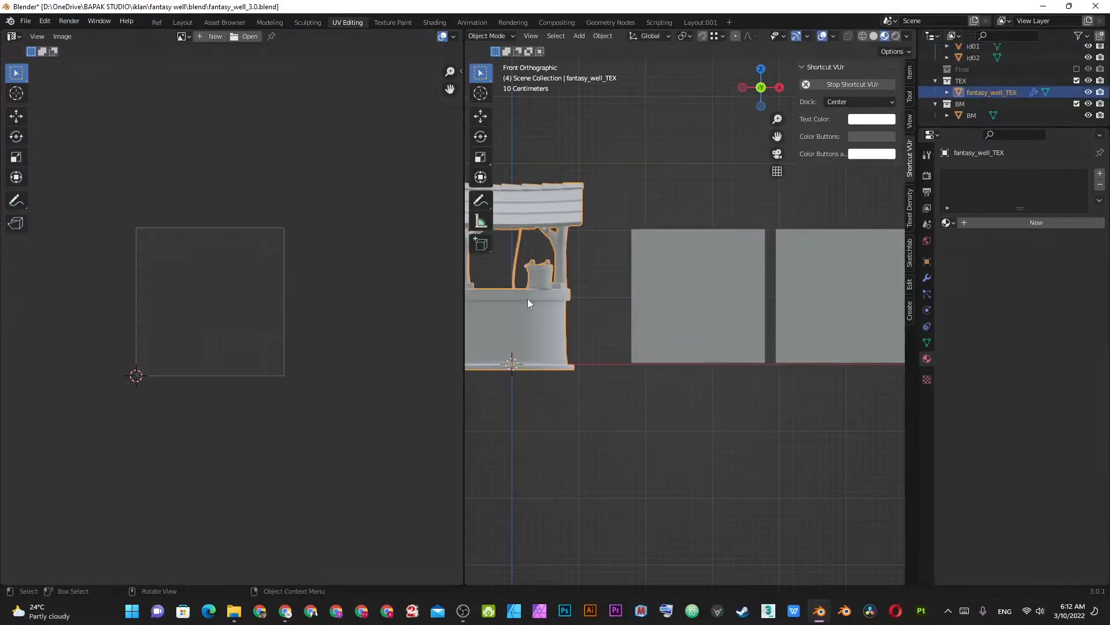
key(Tab)
click(192, 37)
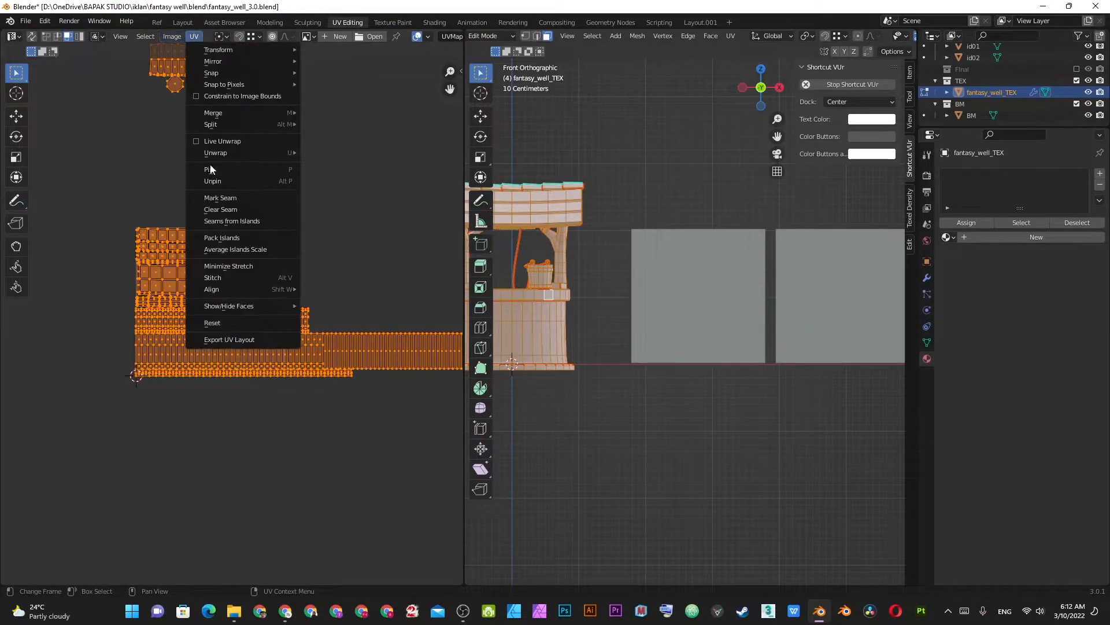
click(223, 340)
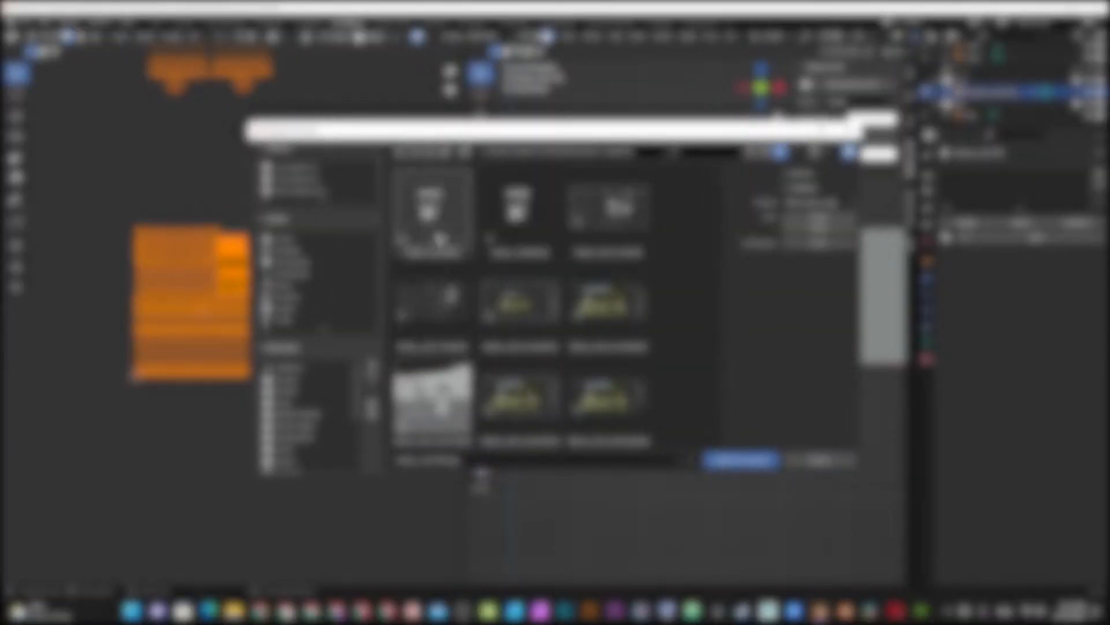
click(429, 152)
scroll(515, 286, down, 5)
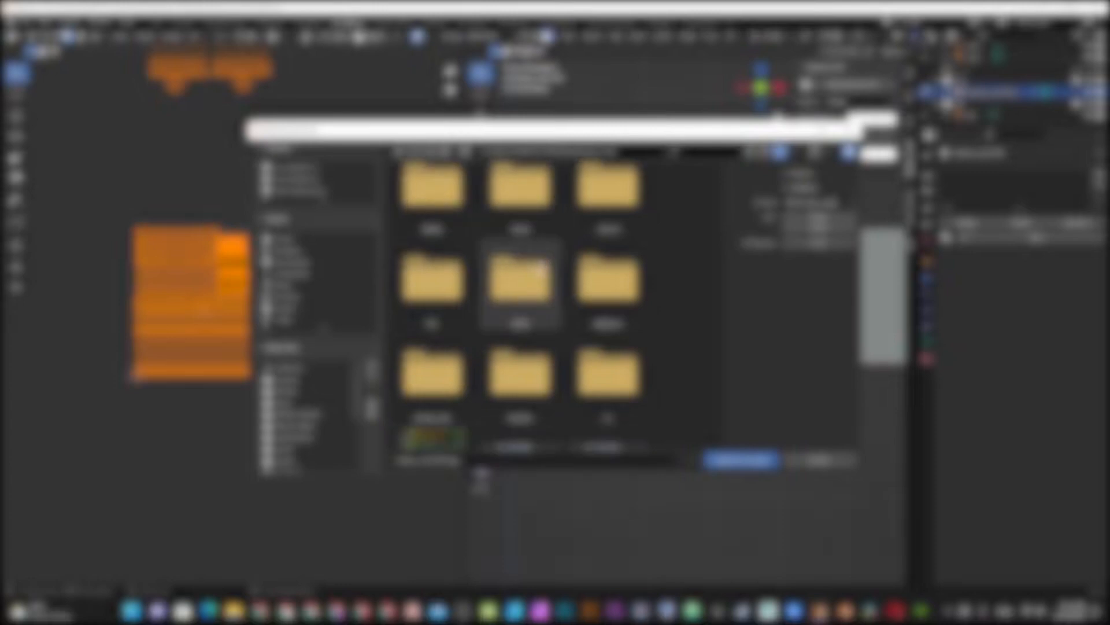
double_click(426, 291)
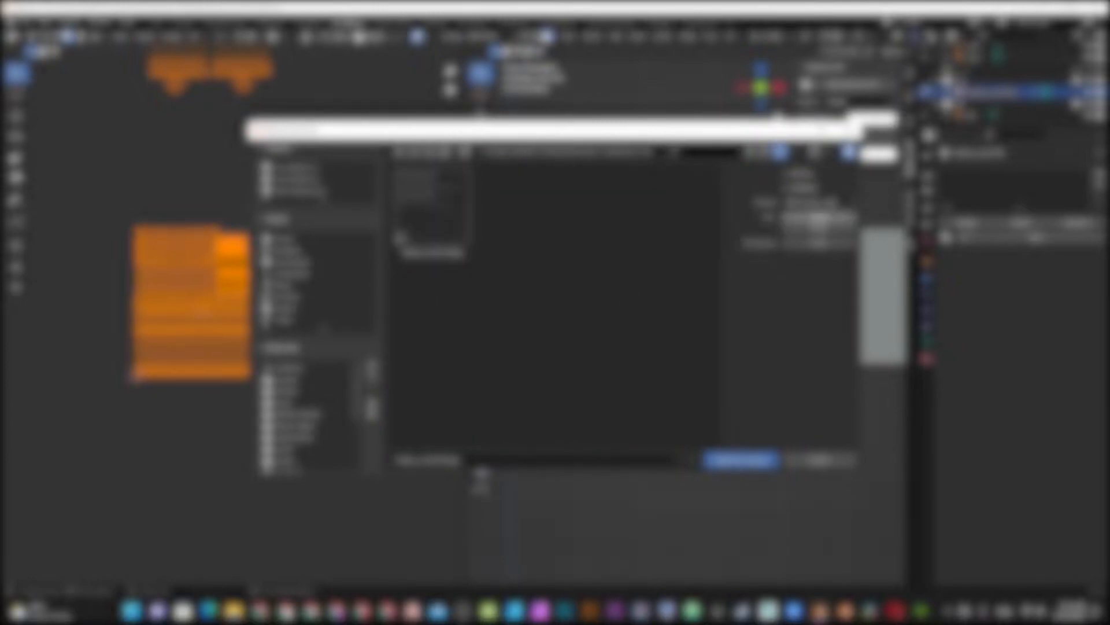
click(850, 124)
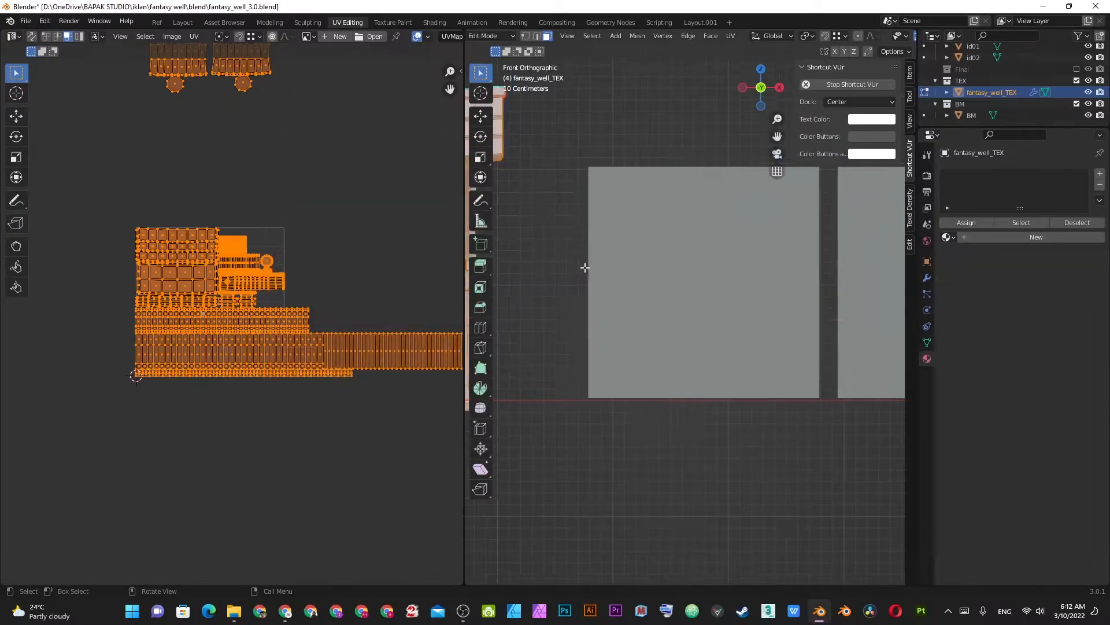
- Create a new material on the id01 plane with an Image Texture as its base color
click(689, 272)
shift+middle_drag(682, 234, 704, 292)
click(1012, 225)
click(1010, 324)
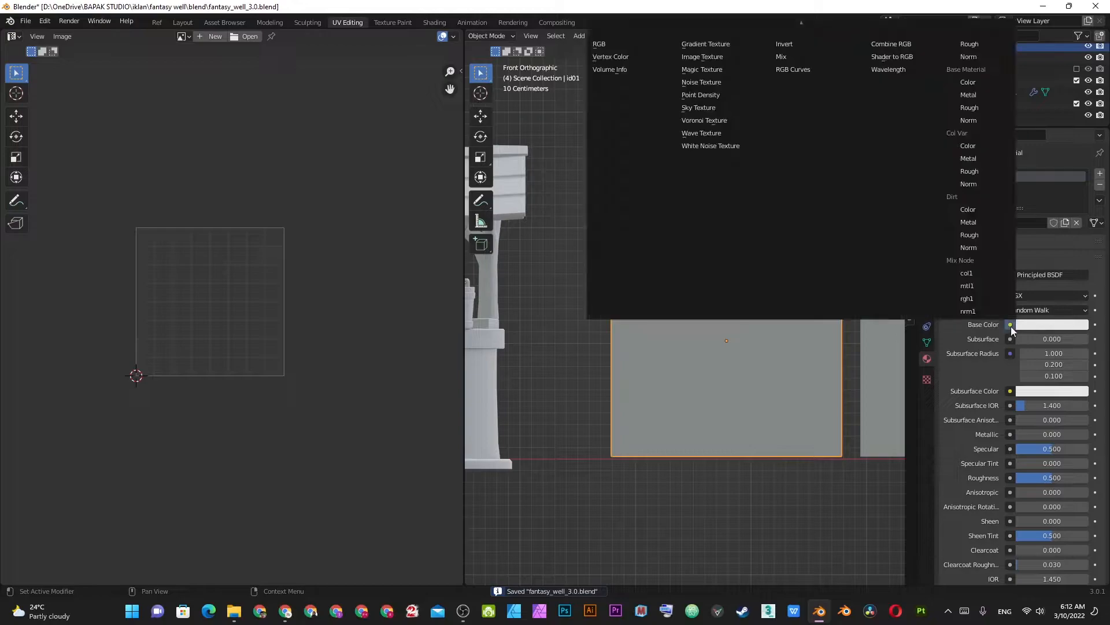
click(723, 59)
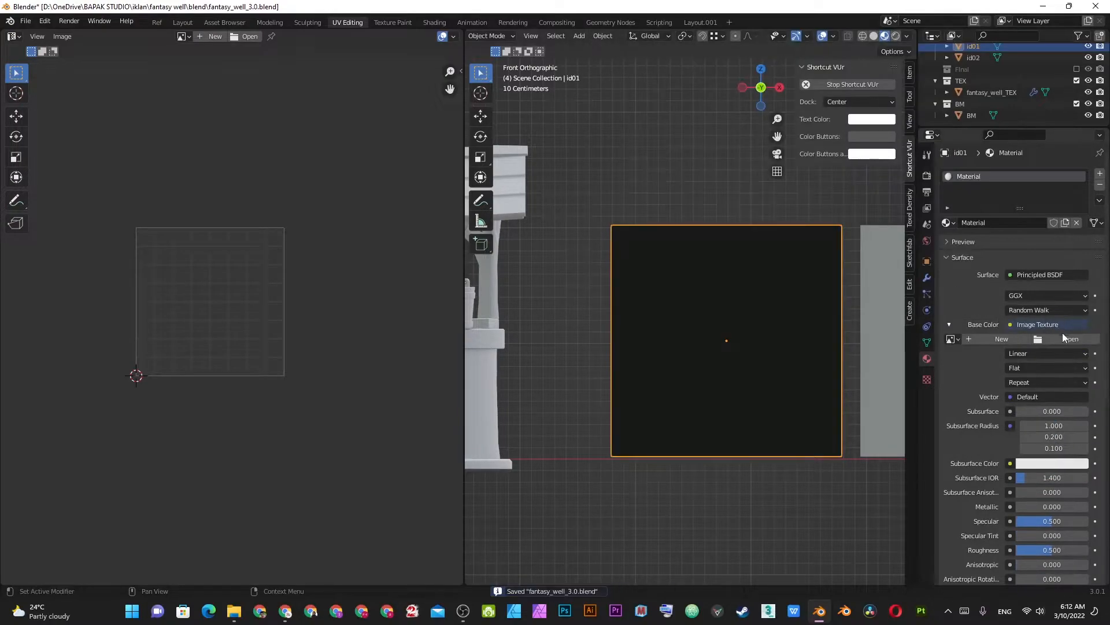
- Load fantasy_well_UV.png from the texture_new folder as the base color image and save the file
click(1070, 339)
click(428, 151)
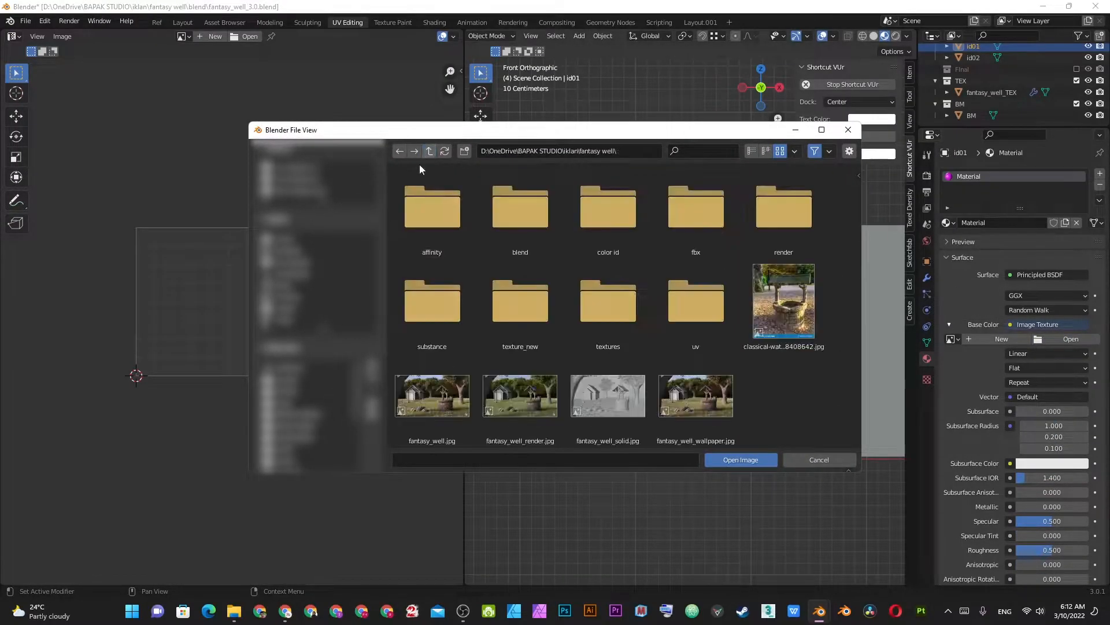
double_click(501, 311)
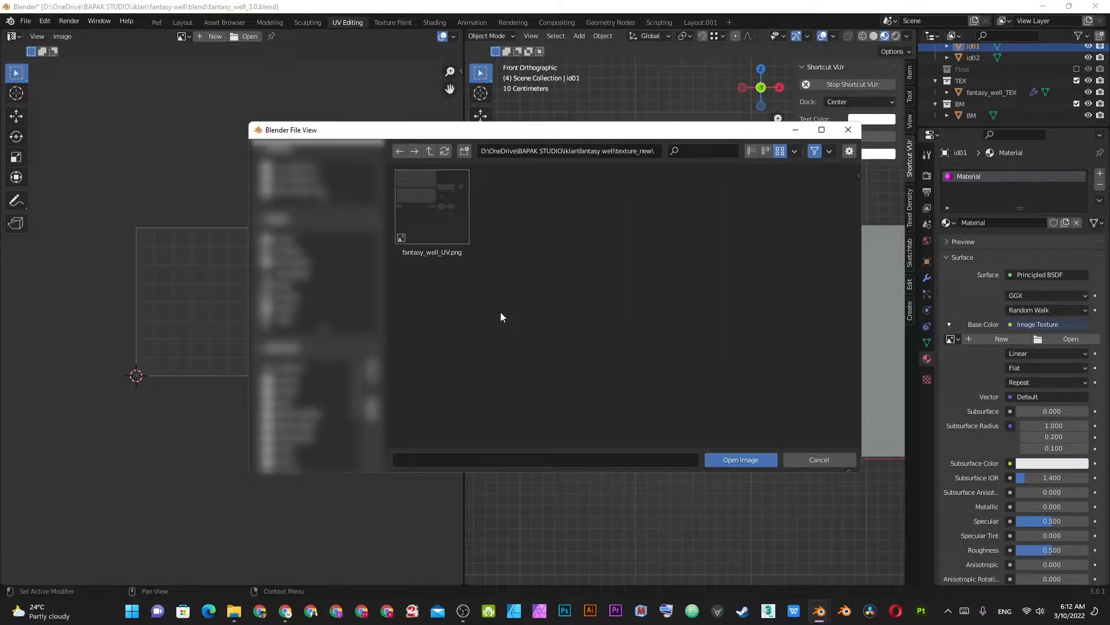
double_click(451, 188)
scroll(633, 323, up, 3)
key(ctrl+s)
- Add a horizontal loop cut across the id01 plane in Edit Mode, near the lower end of the upper UV islands
key(Tab)
scroll(613, 295, down, 2)
click(558, 301)
shift+middle_drag(704, 300, 605, 304)
scroll(752, 284, up, 4)
key(ctrl+r)
click(709, 284)
scroll(680, 335, up, 2)
scroll(679, 335, down, 1)
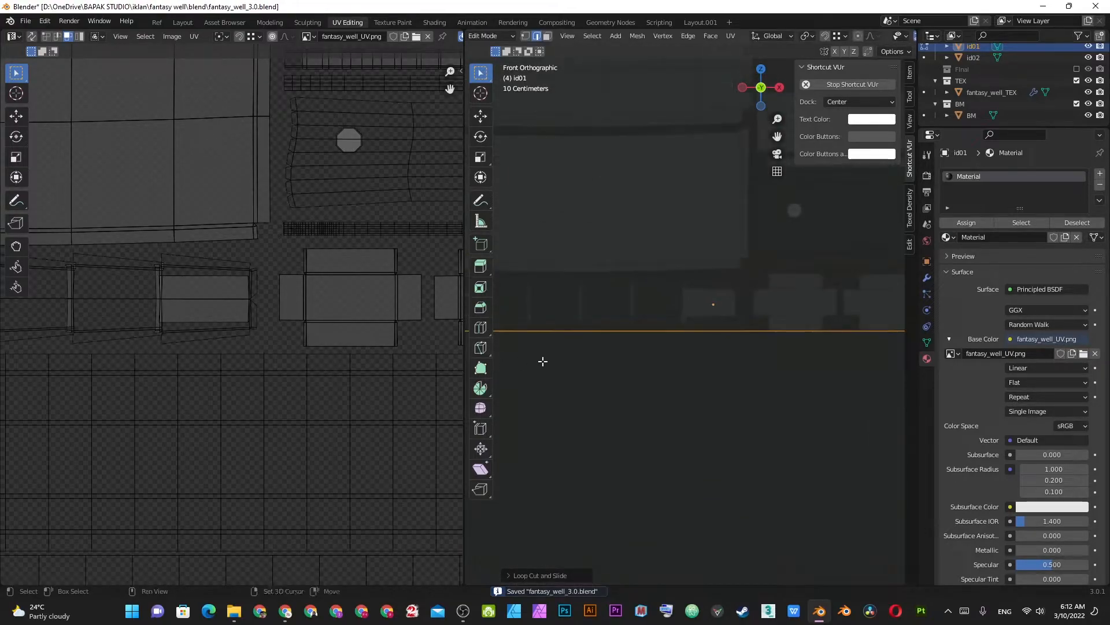
- Try to slide the new edge loop onto the border below the upper UV islands, and undo the slide
shift+middle_drag(545, 362, 691, 349)
scroll(644, 322, up, 6)
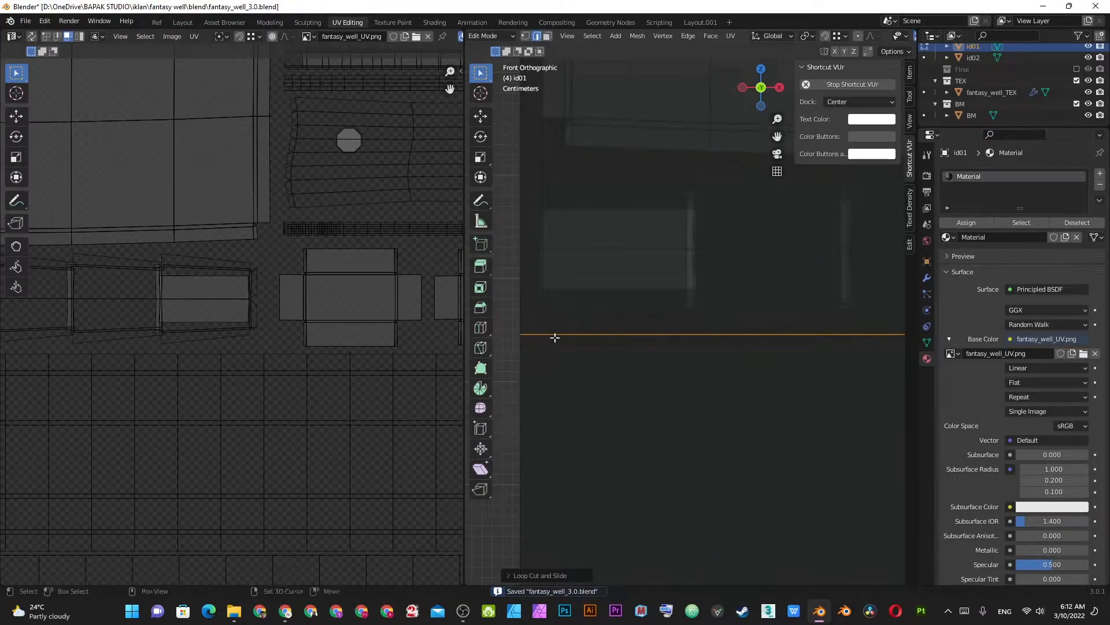
shift+middle_drag(555, 338, 669, 305)
key(g)
key(g)
click(660, 322)
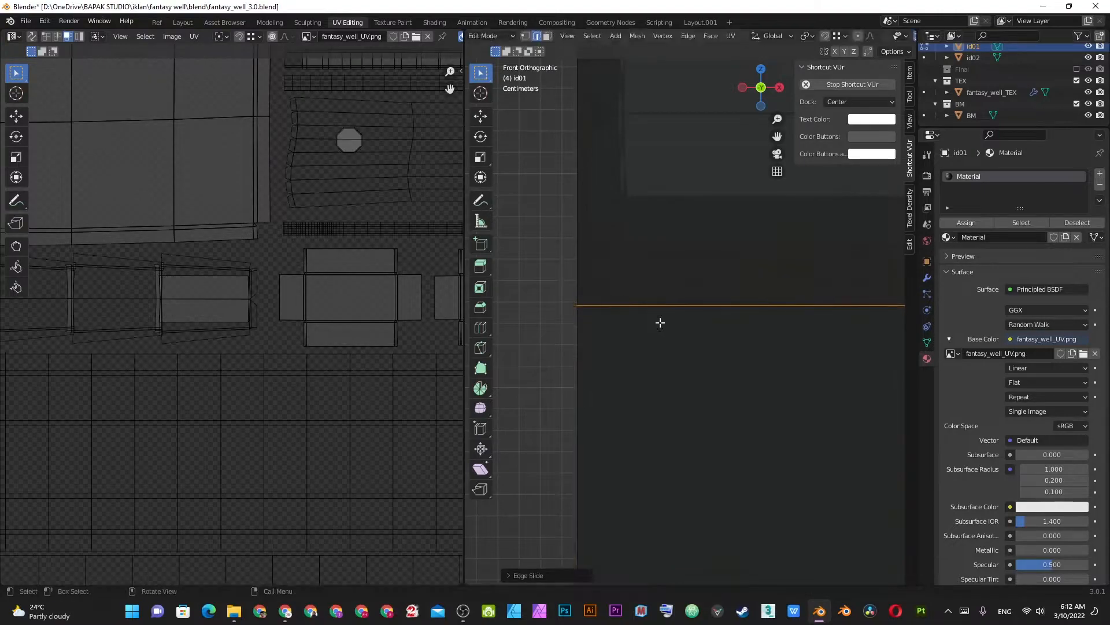
scroll(654, 328, down, 6)
scroll(891, 32, down, 2)
scroll(891, 32, down, 2)
scroll(766, 352, up, 8)
shift+middle_drag(583, 354, 699, 322)
key(g)
key(g)
key(ctrl+z)
- Slide the edge loop precisely onto the border between the upper UV islands and the first long strip
scroll(674, 389, up, 8)
key(g)
key(g)
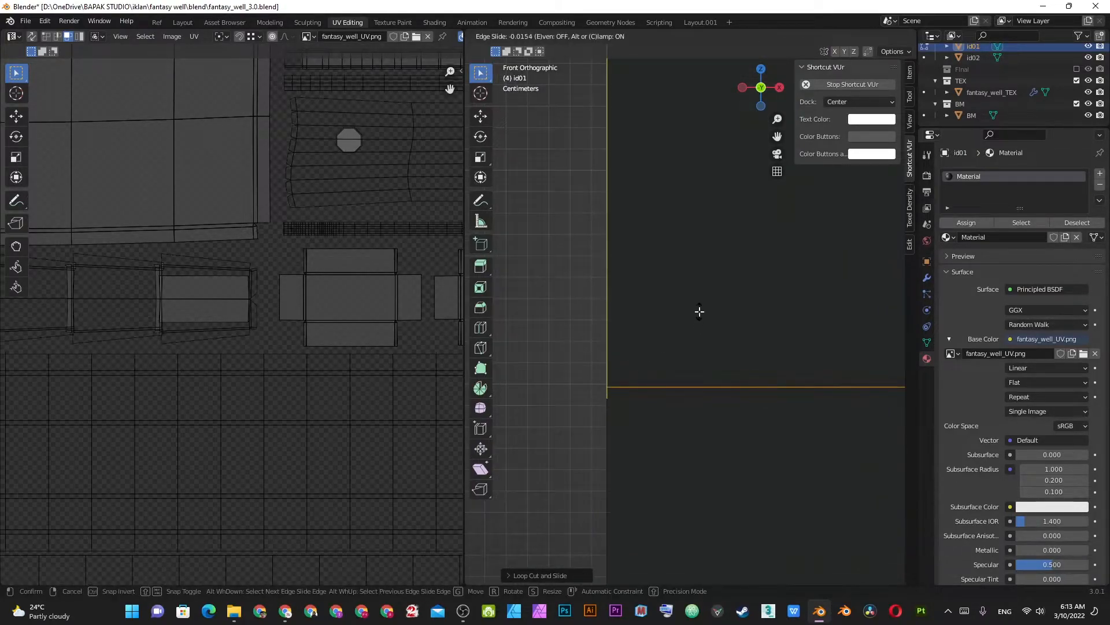
click(699, 312)
scroll(671, 339, up, 4)
- Add horizontal loop cuts along the borders of the lower UV strips on the id01 plane, and save the file
scroll(667, 338, down, 14)
shift+middle_drag(645, 377, 630, 254)
scroll(652, 343, up, 5)
key(ctrl+r)
click(608, 349)
click(565, 488)
scroll(632, 392, up, 5)
shift+middle_drag(632, 392, 634, 211)
scroll(634, 233, down, 6)
shift+middle_drag(754, 270, 640, 332)
key(ctrl+s)
- Check the three lower strip faces of the id01 plane by selecting them in turn
click(640, 333)
click(644, 377)
click(637, 410)
click(689, 326)
click(682, 377)
click(677, 411)
- Assign a new material named top_bricks with a blue base color to the uppermost of the three lower strips
click(689, 344)
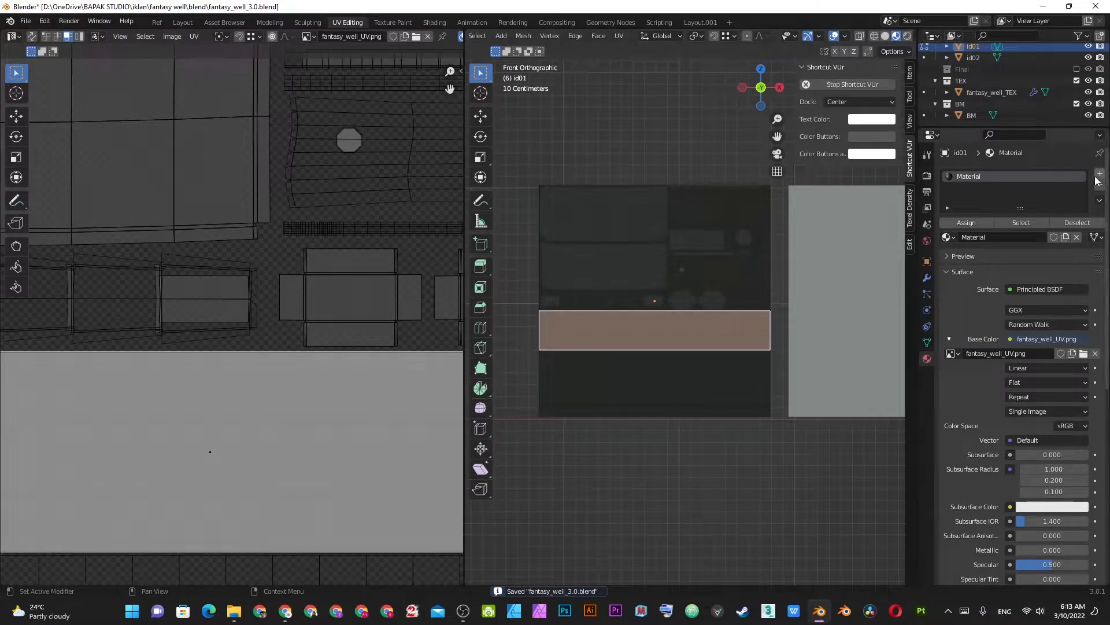
click(1100, 174)
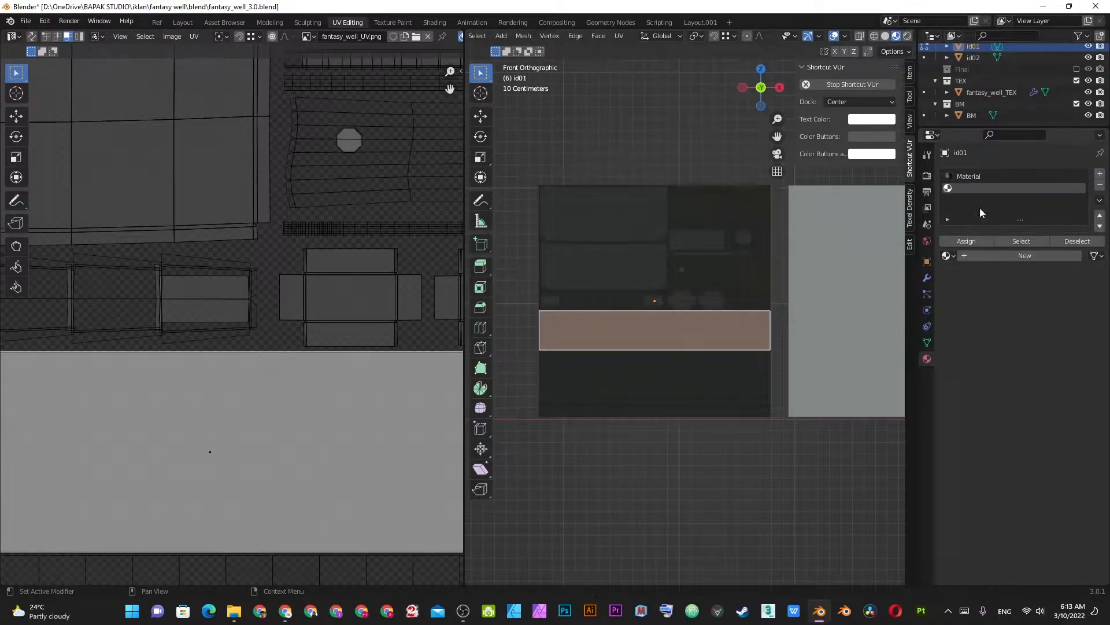
click(996, 256)
click(998, 256)
text(t)
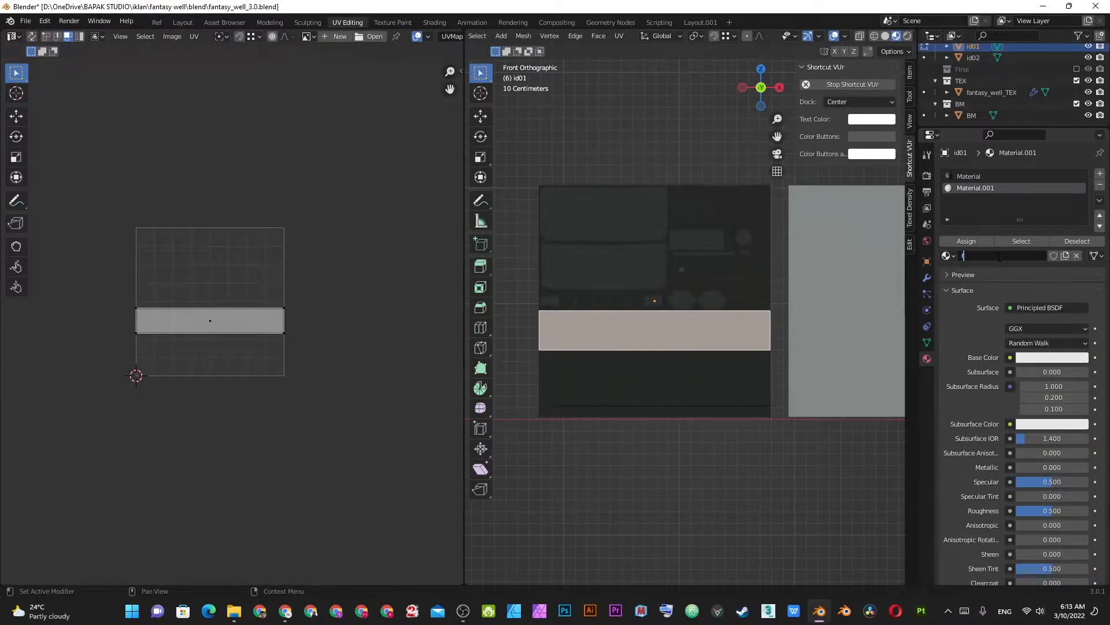
text(op_vr)
key(Return)
click(1033, 362)
click(1038, 208)
- Assign a new material named bircks with a pinkish-red base color to the wide middle strip
click(628, 374)
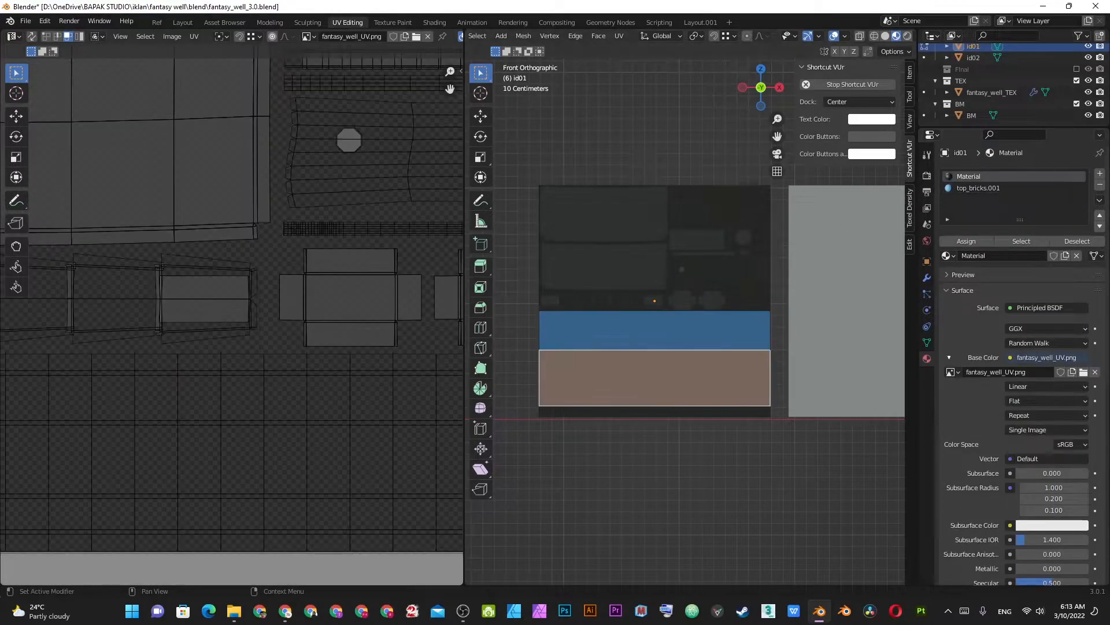
click(1100, 174)
click(967, 239)
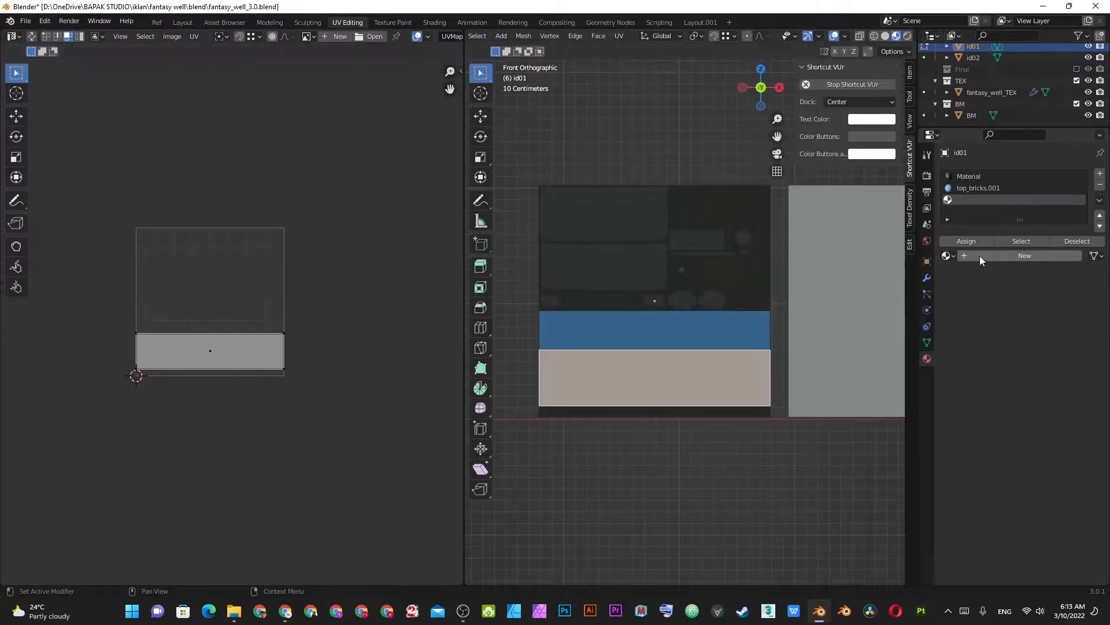
click(980, 255)
double_click(983, 255)
text(bircks)
key(Return)
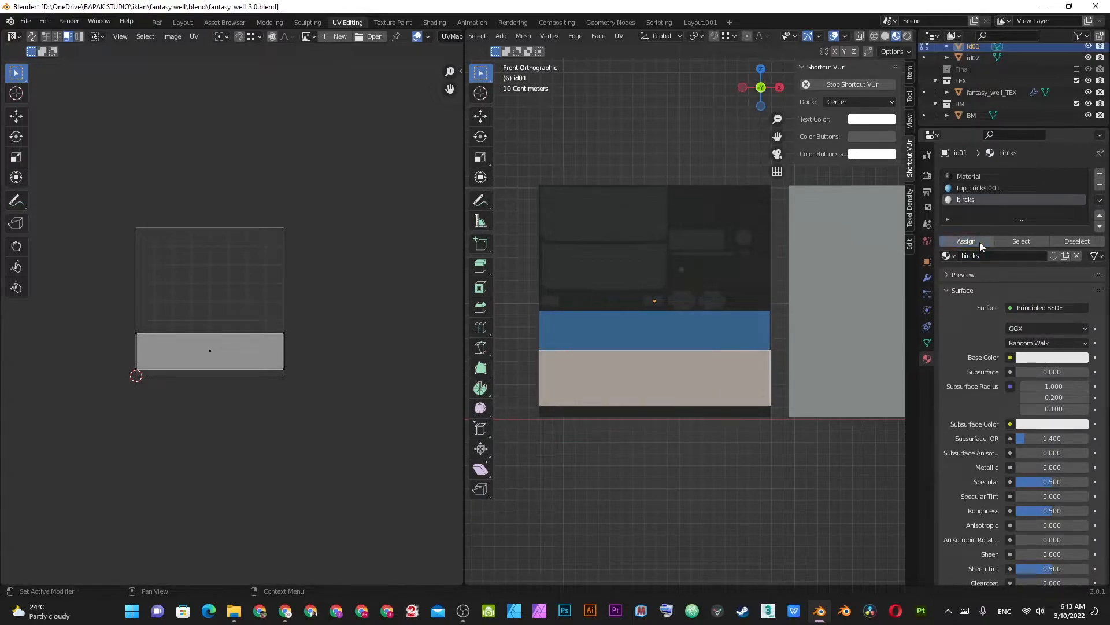
click(1043, 356)
mouse_move(1042, 255)
mouse_down()
mouse_move(1055, 216)
mouse_move(1057, 253)
mouse_up()
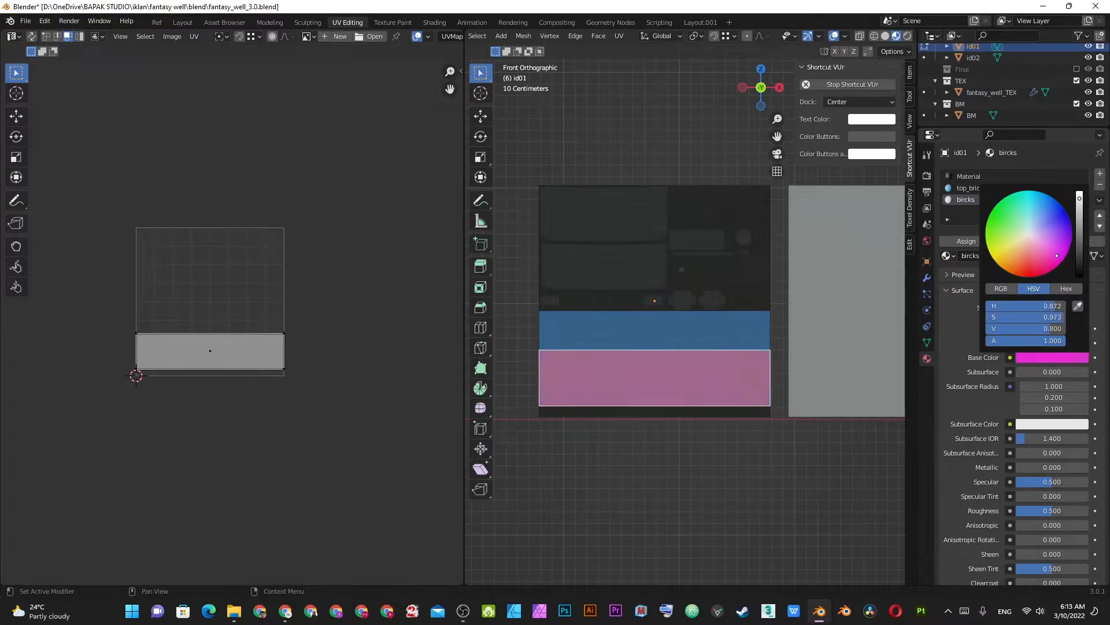
- Assign a new material named base with a yellow base color to the thin bottom strip, and save the file
click(679, 410)
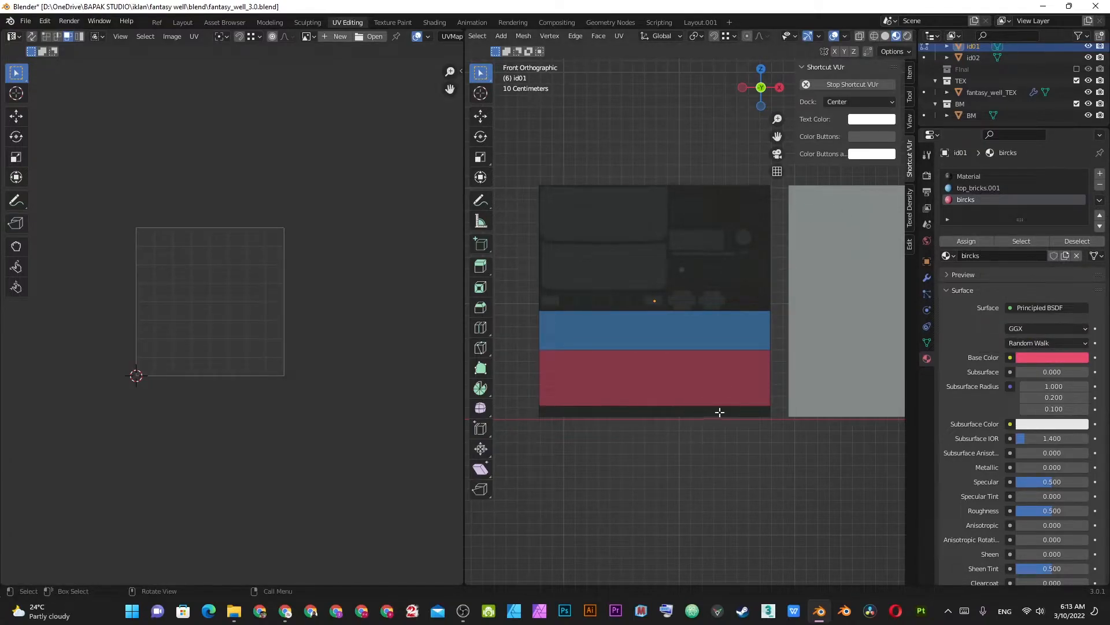
click(719, 412)
click(1099, 173)
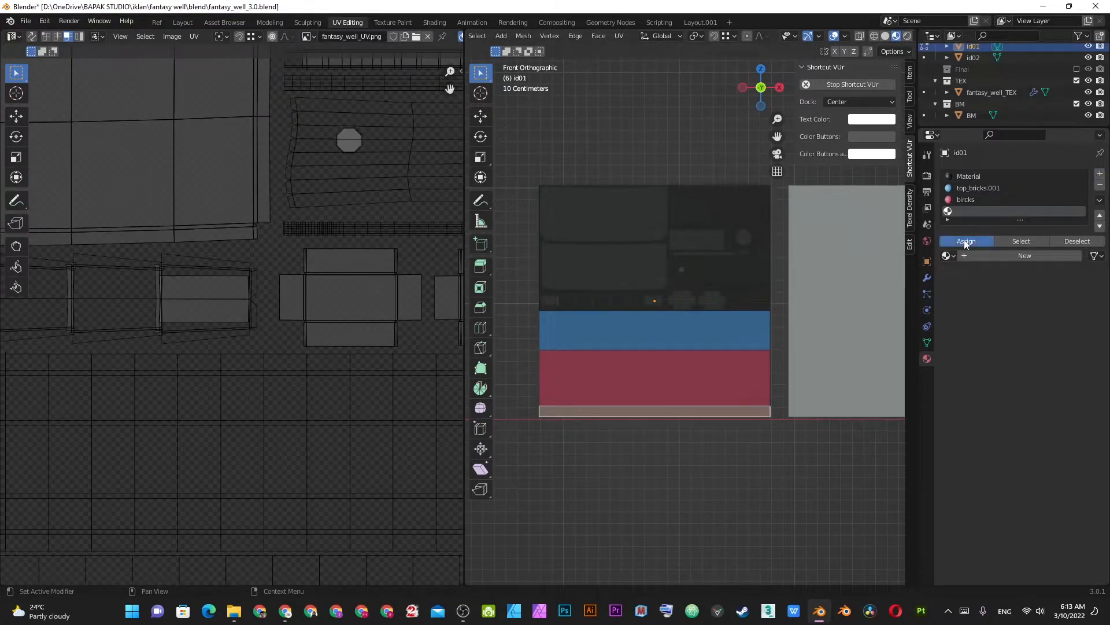
click(964, 241)
click(991, 255)
double_click(992, 255)
text(base)
key(Return)
click(1028, 362)
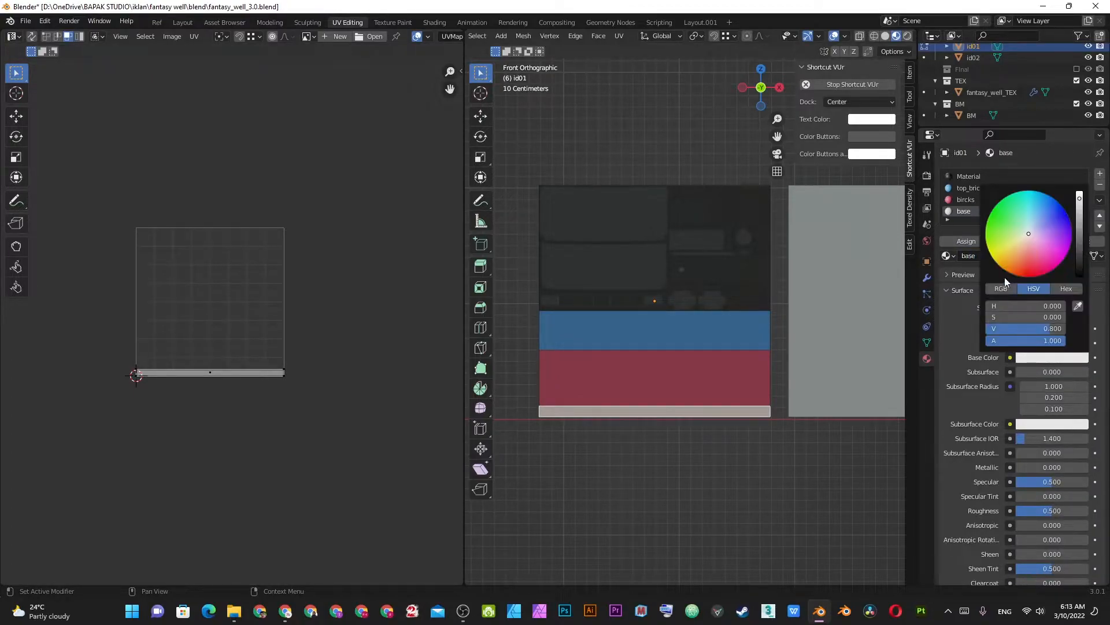
click(1005, 250)
key(alt+a)
key(ctrl+s)
- Return to Object Mode and select the fantasy well beside the colored id01 plane
shift+middle_drag(567, 346, 785, 309)
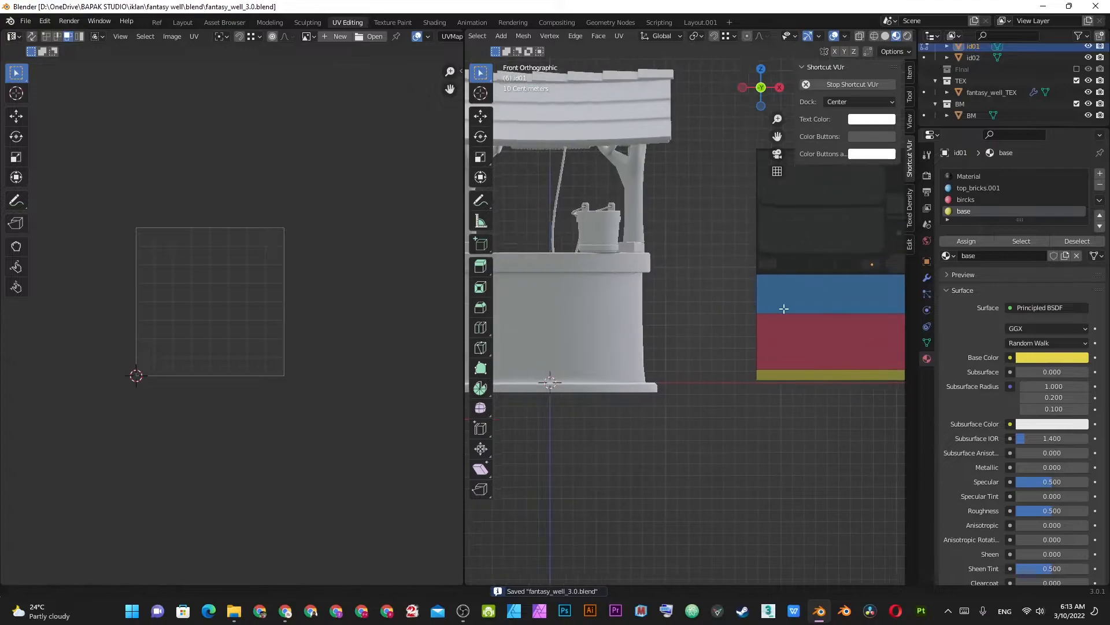
key(Tab)
click(628, 292)
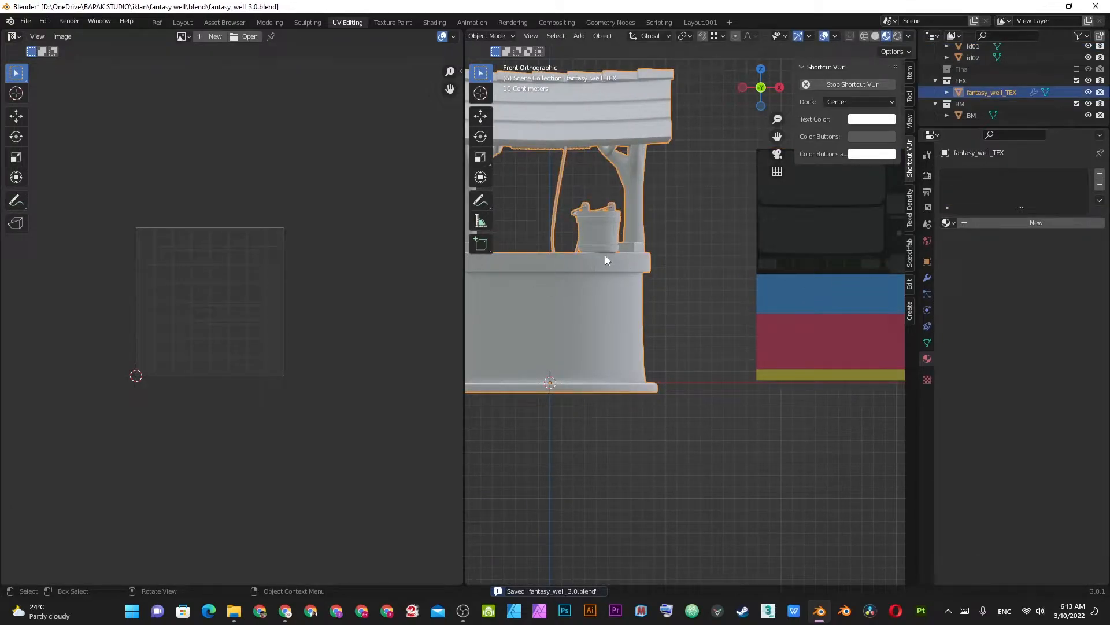
scroll(602, 255, down, 3)
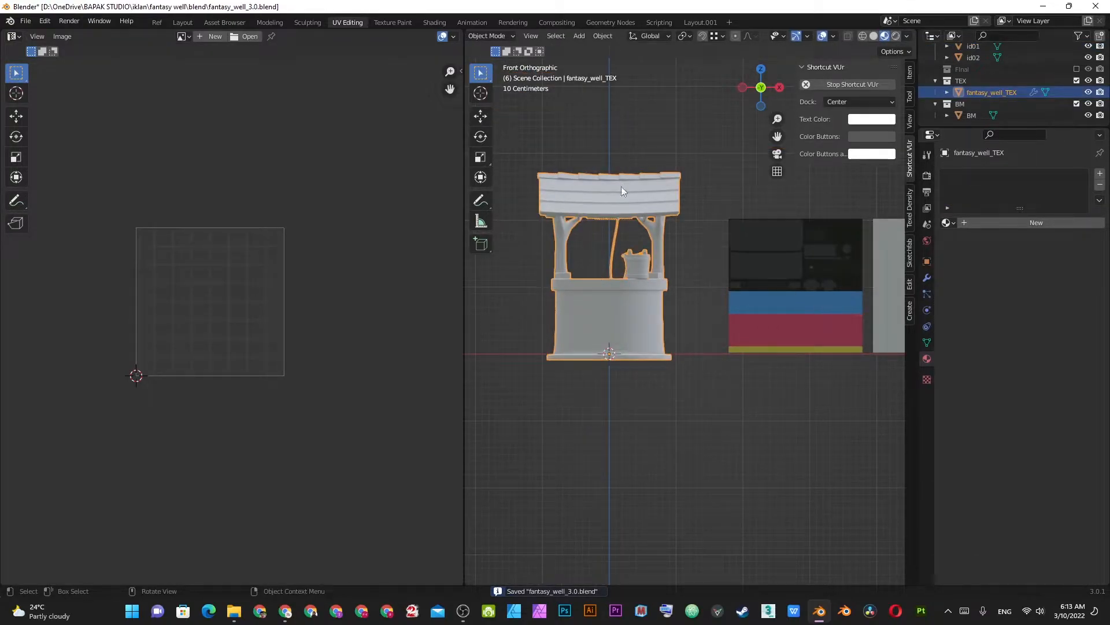
key(g)
key(Escape)
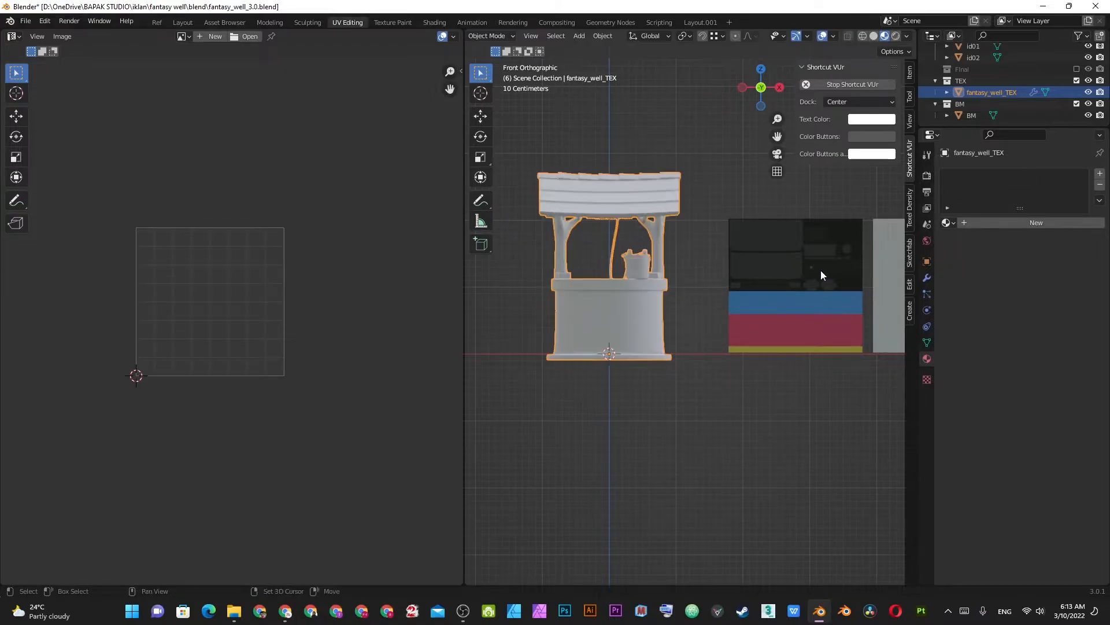
- Link the id01 plane's materials to the fantasy well, deselect everything and save the file
shift+click(766, 262)
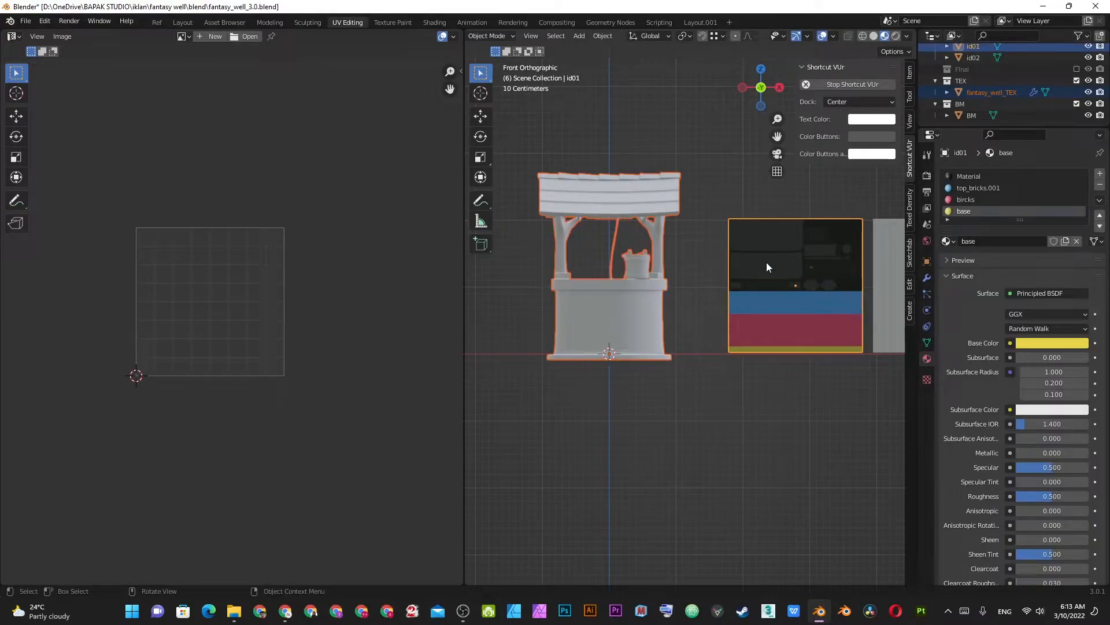
click(597, 303)
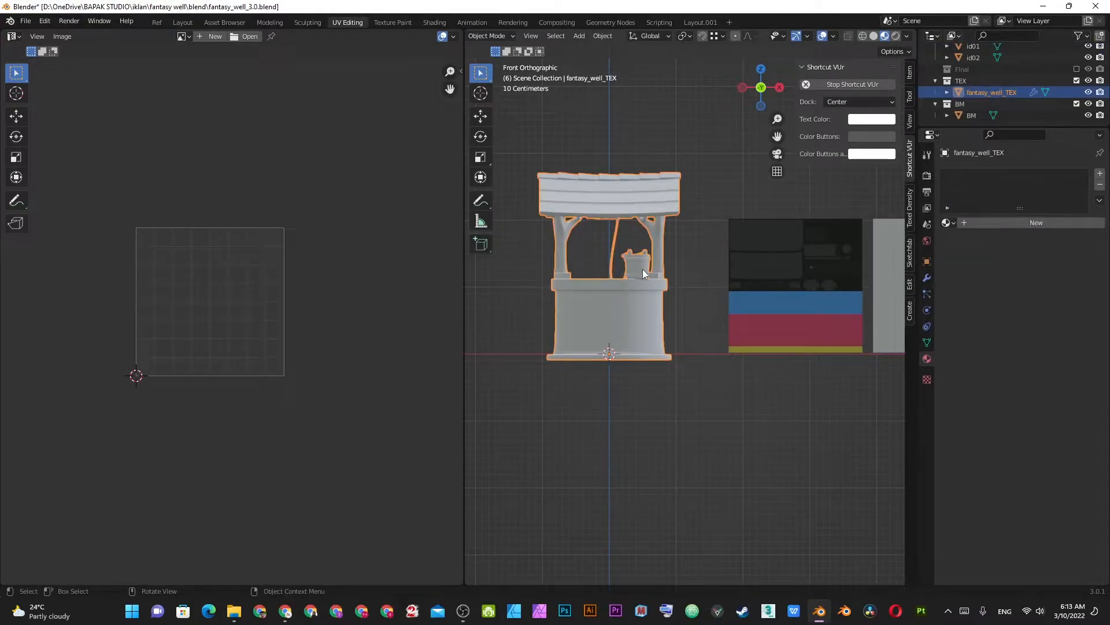
shift+click(747, 267)
key(ctrl+l)
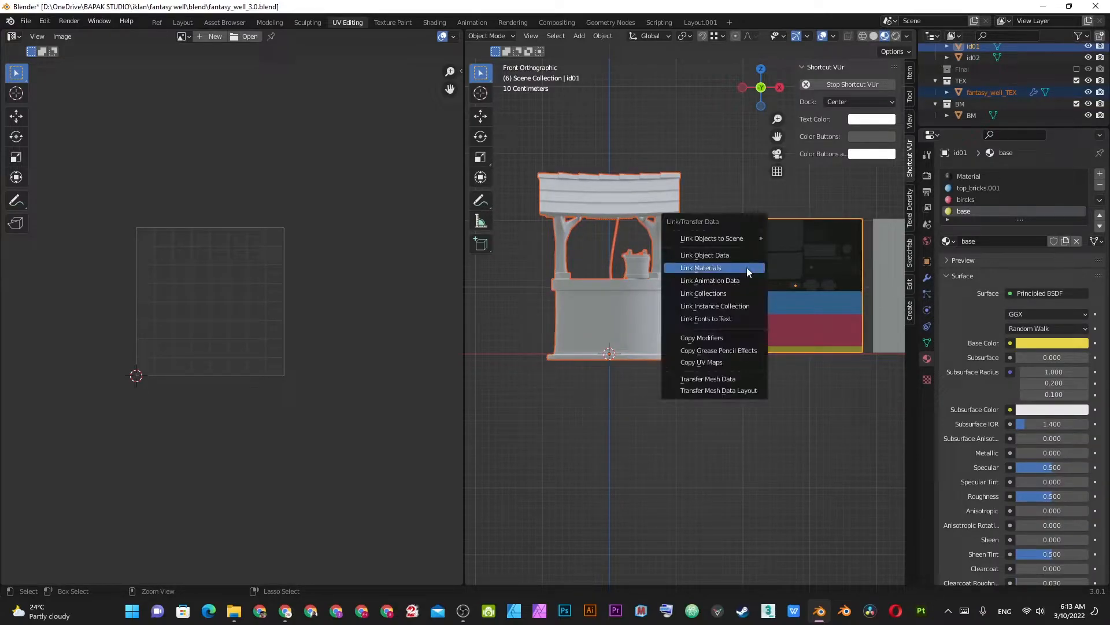
click(748, 268)
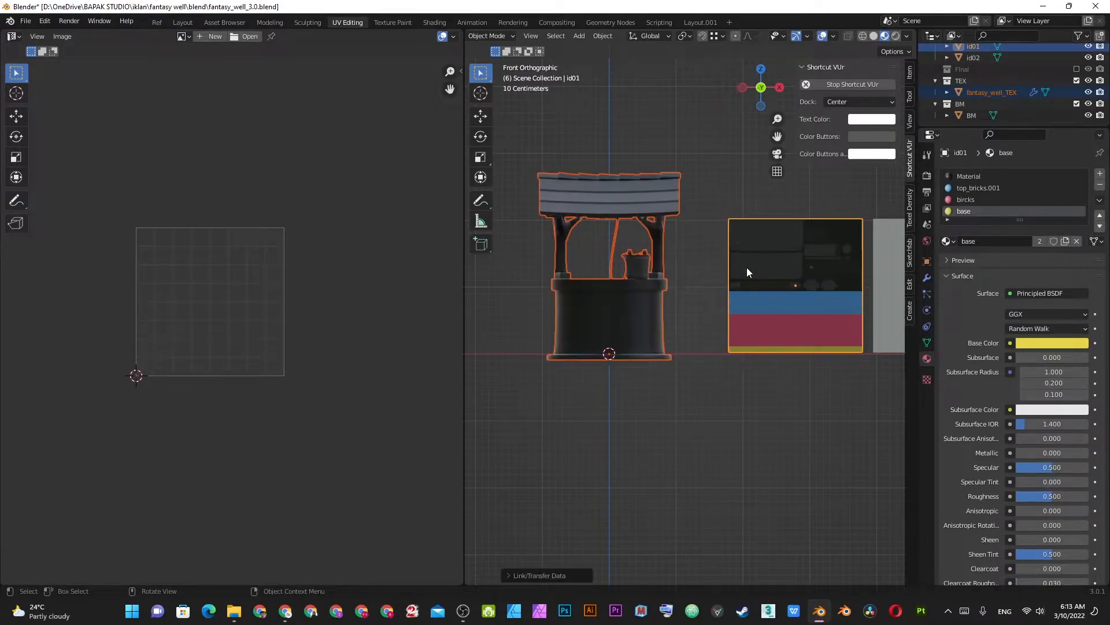
key(alt+a)
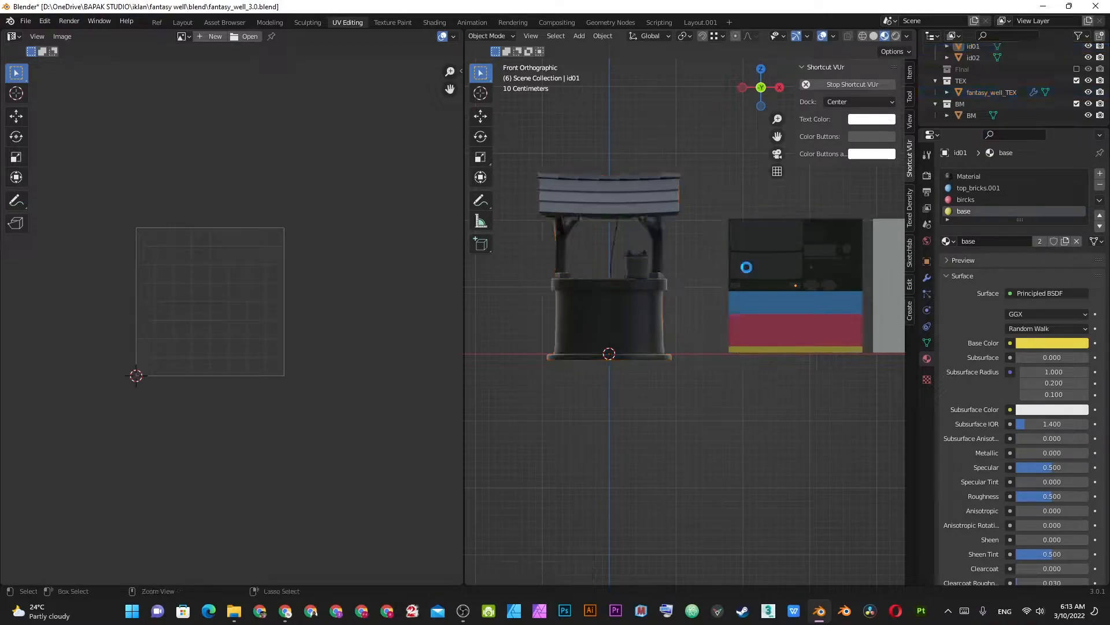
key(ctrl+s)
- Save the project as the incremented version fantasy_well_3.1.blend
key(ctrl+shift+s)
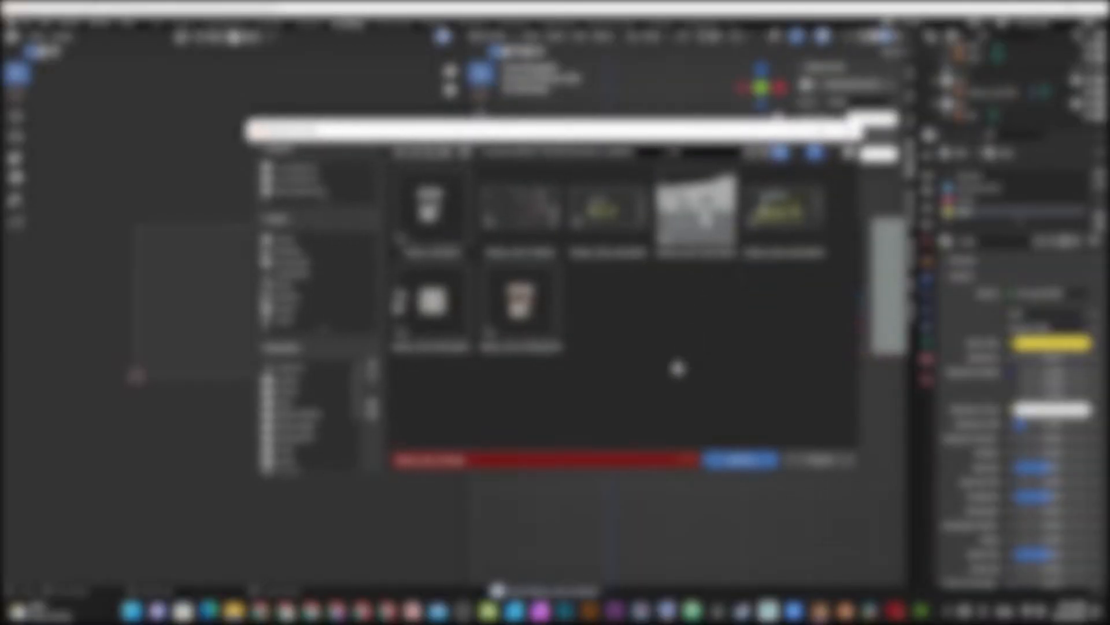
key(KP_Add)
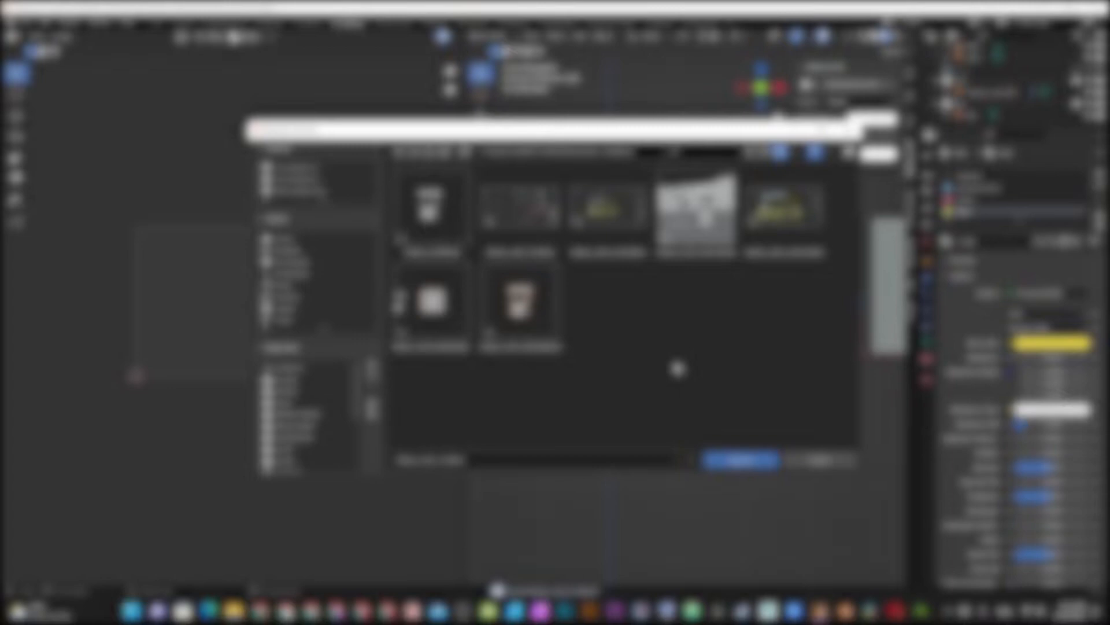
key(Return)
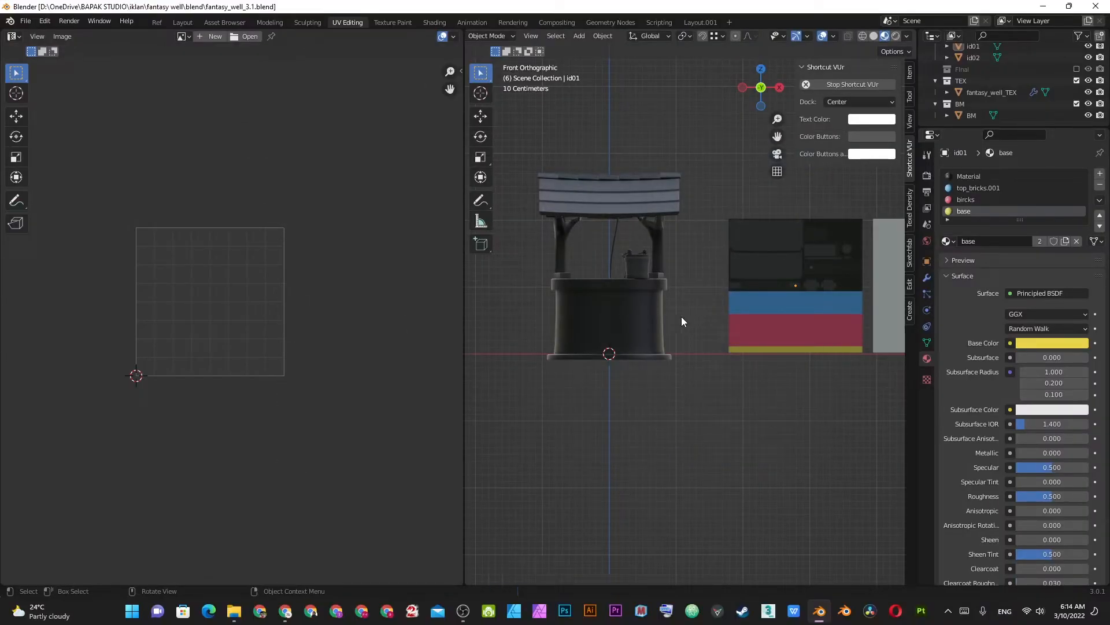
- Undo the recent edits back past the material link and the colored strips on the id01 plane
scroll(687, 299, up, 2)
shift+middle_drag(687, 299, 699, 362)
key(ctrl+z)
key(ctrl+z)
key(ctrl+z)
key(ctrl+z)
key(ctrl+z)
key(ctrl+z)
key(ctrl+z)
key(ctrl+z)
key(ctrl+z)
key(ctrl+z)
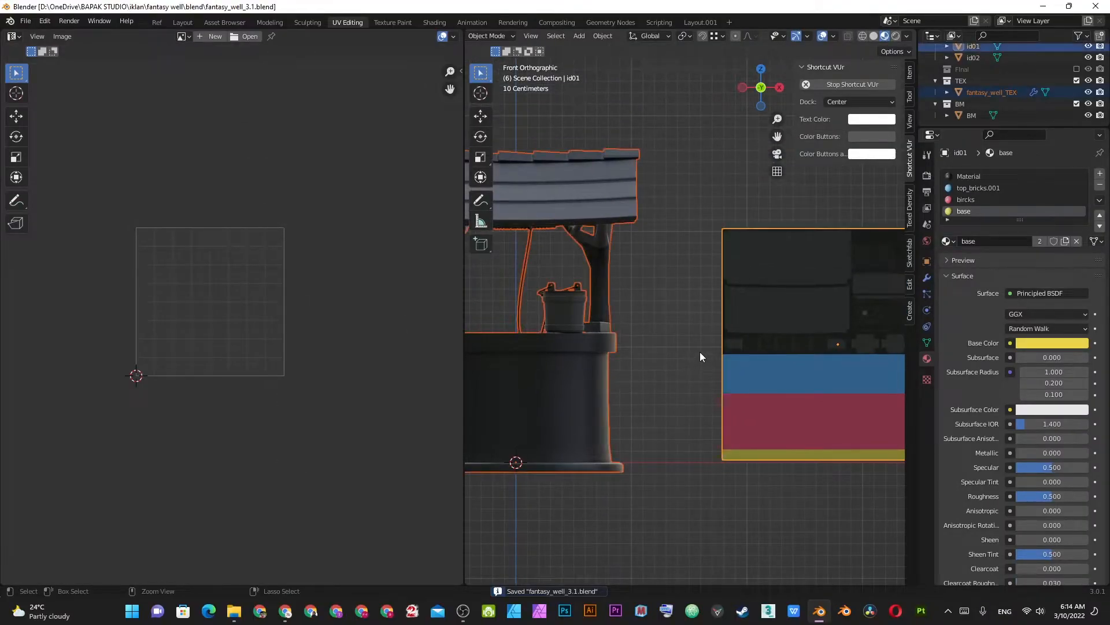
key(ctrl+z)
key(ctrl+z)
key(ctrl+z)
key(ctrl+z)
key(ctrl+z)
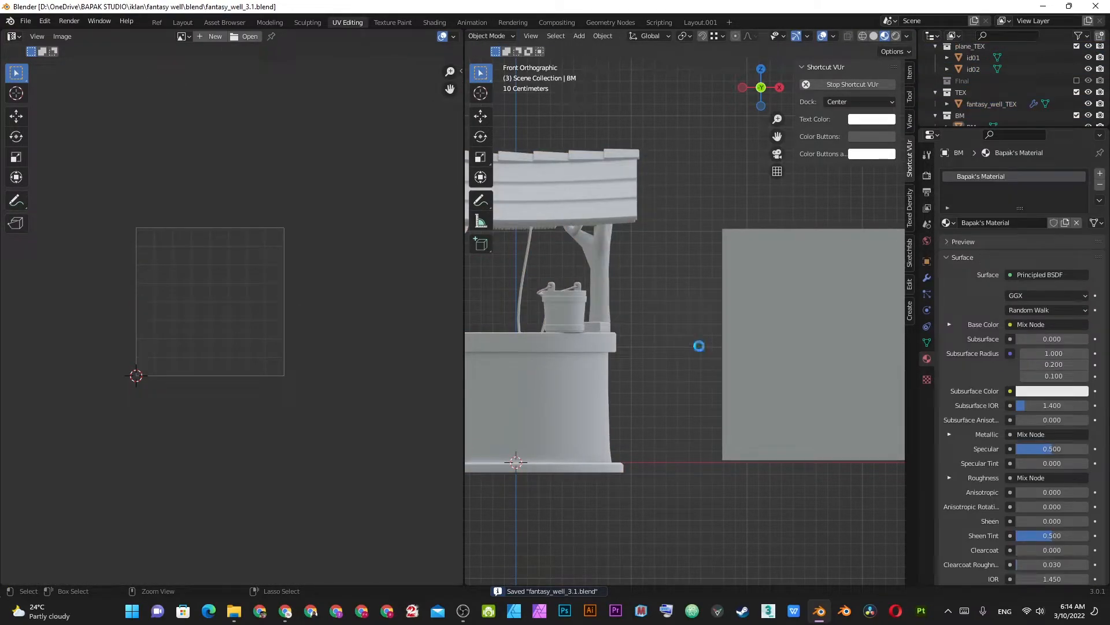
- Save fantasy_well_3.0.blend and assign the top_bricks.001 material to the well's upper stone ring in Edit Mode
key(Home)
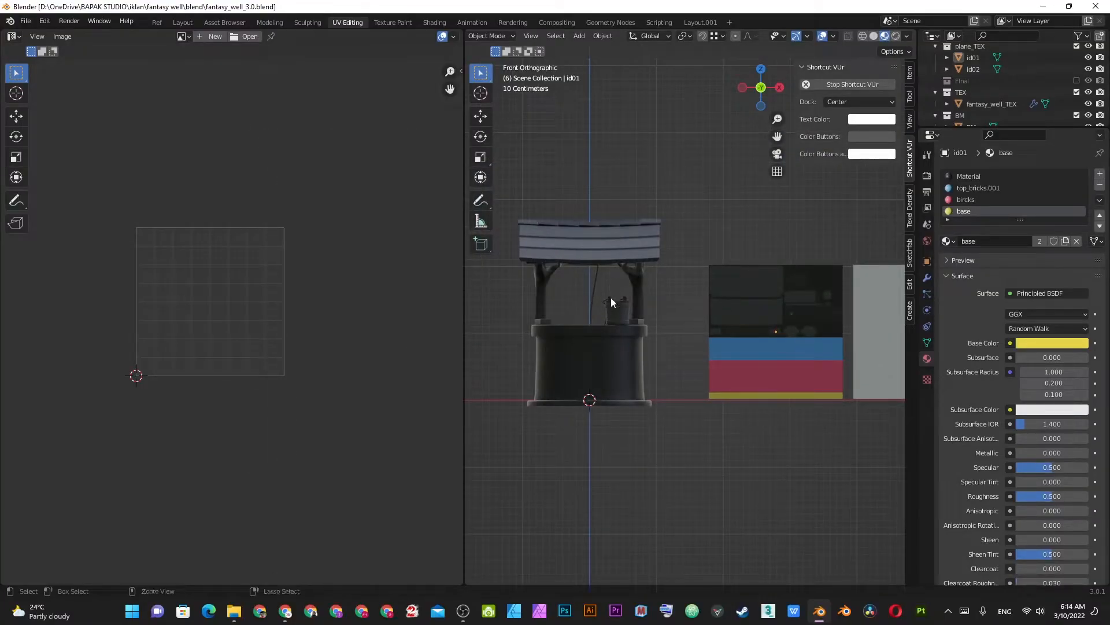
key(ctrl+s)
scroll(610, 295, up, 5)
scroll(639, 336, down, 3)
click(638, 335)
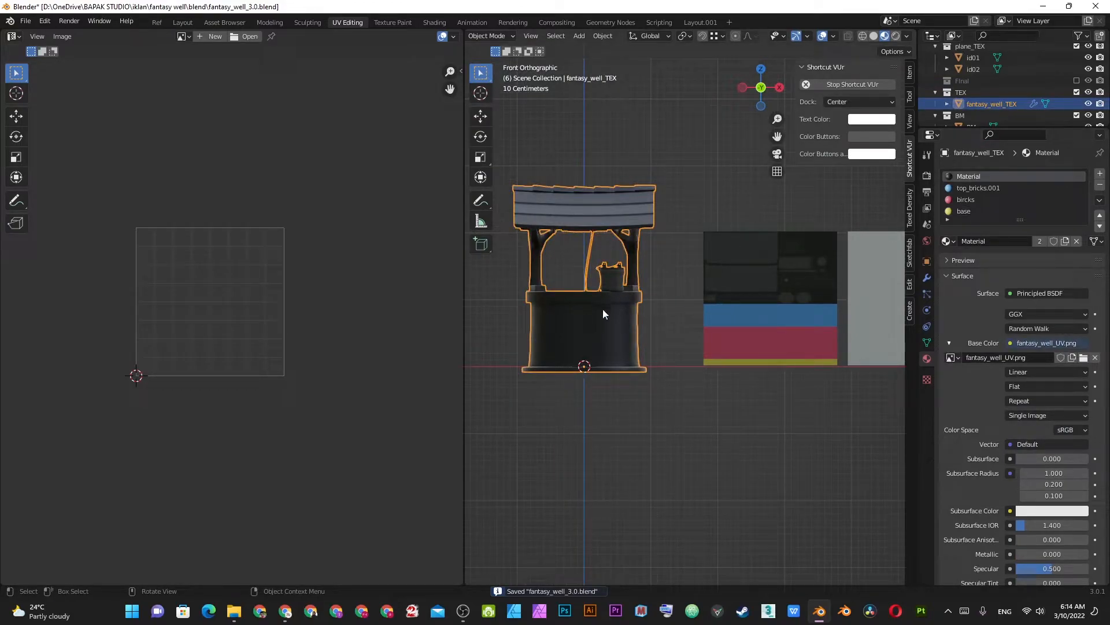
scroll(602, 311, up, 3)
key(Tab)
click(594, 282)
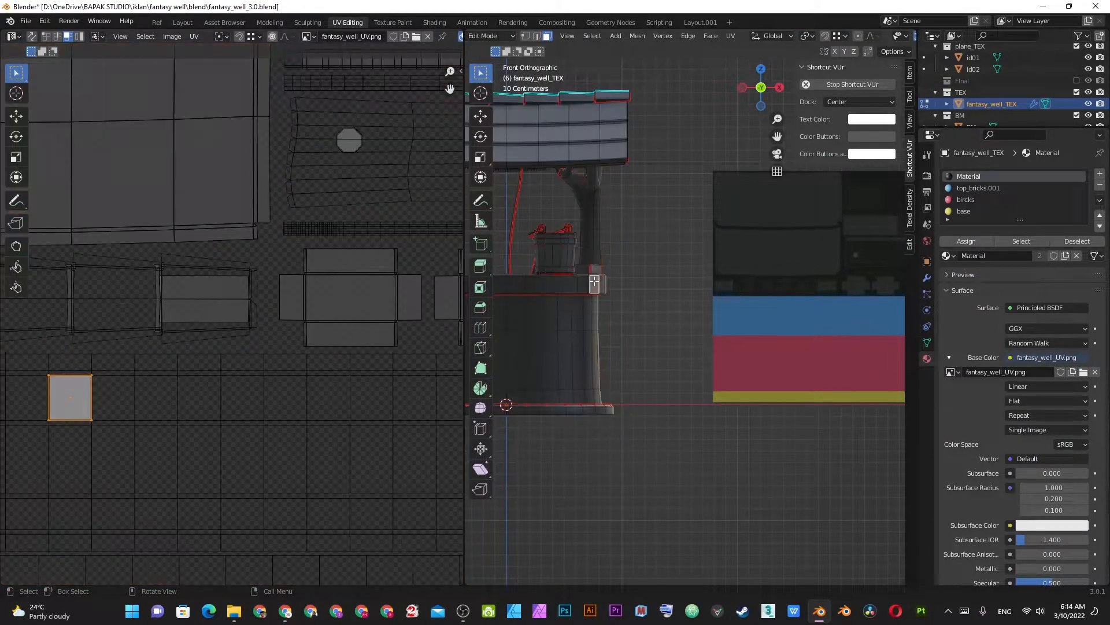
key(ctrl+l)
click(978, 188)
click(967, 240)
- Assign the bircks material to the well's cylindrical wall
key(l)
key(alt+a)
key(l)
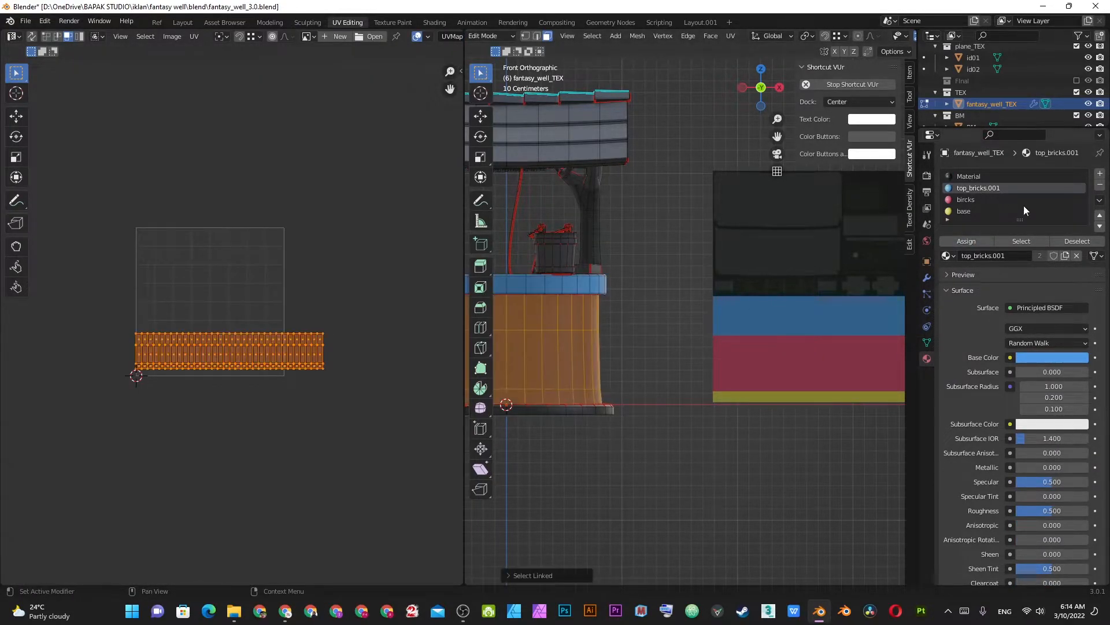
click(964, 199)
click(985, 242)
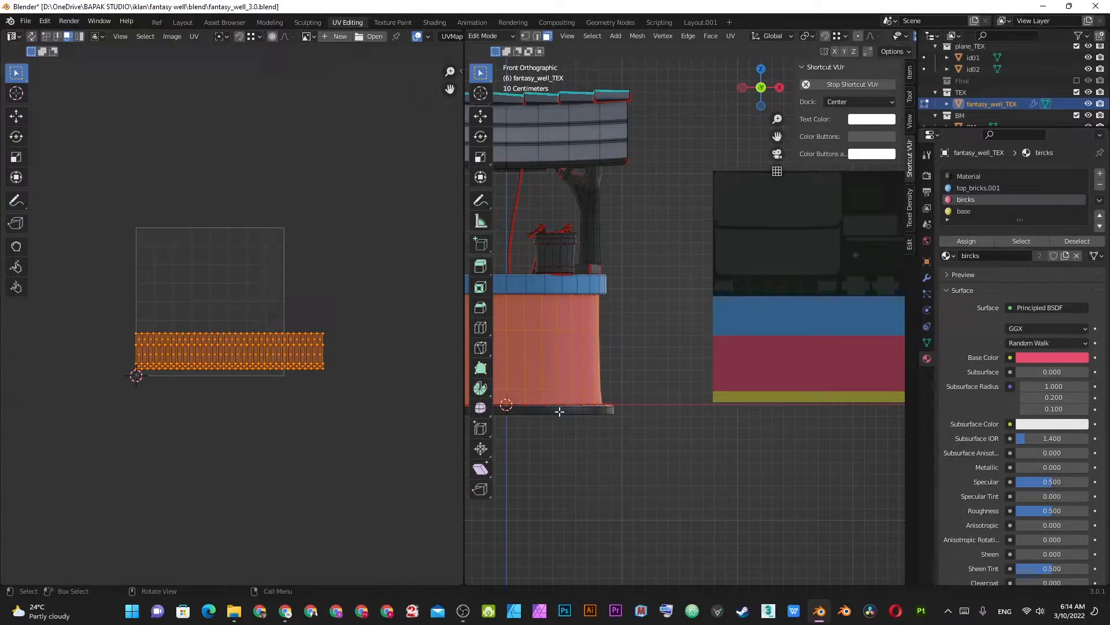
- Assign the base material to the ring at the foot of the well
key(alt+a)
key(l)
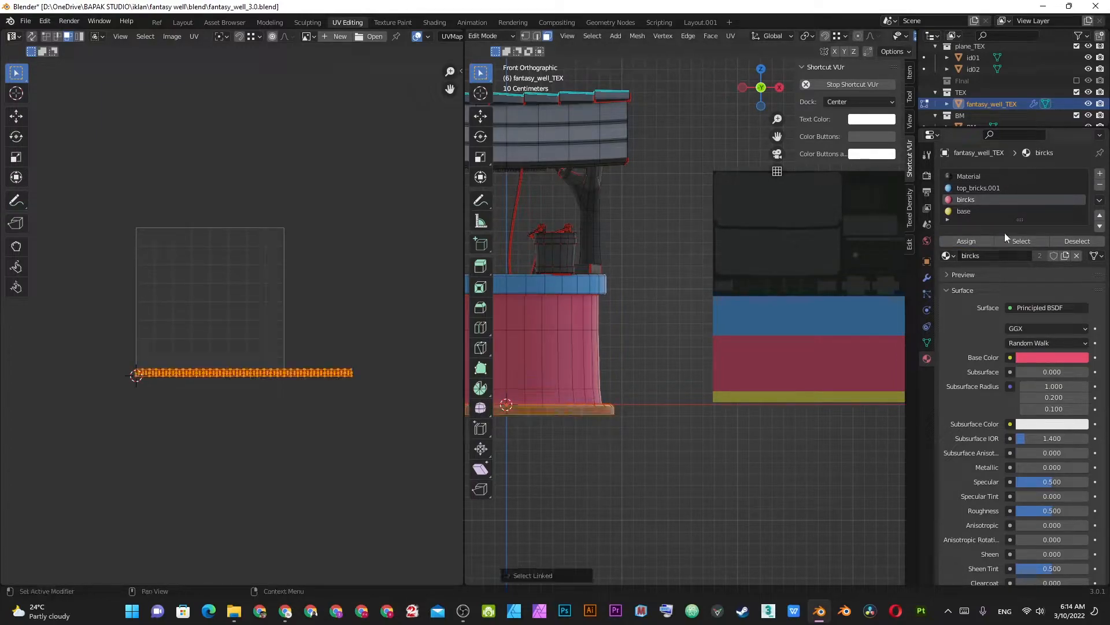
click(964, 211)
click(966, 240)
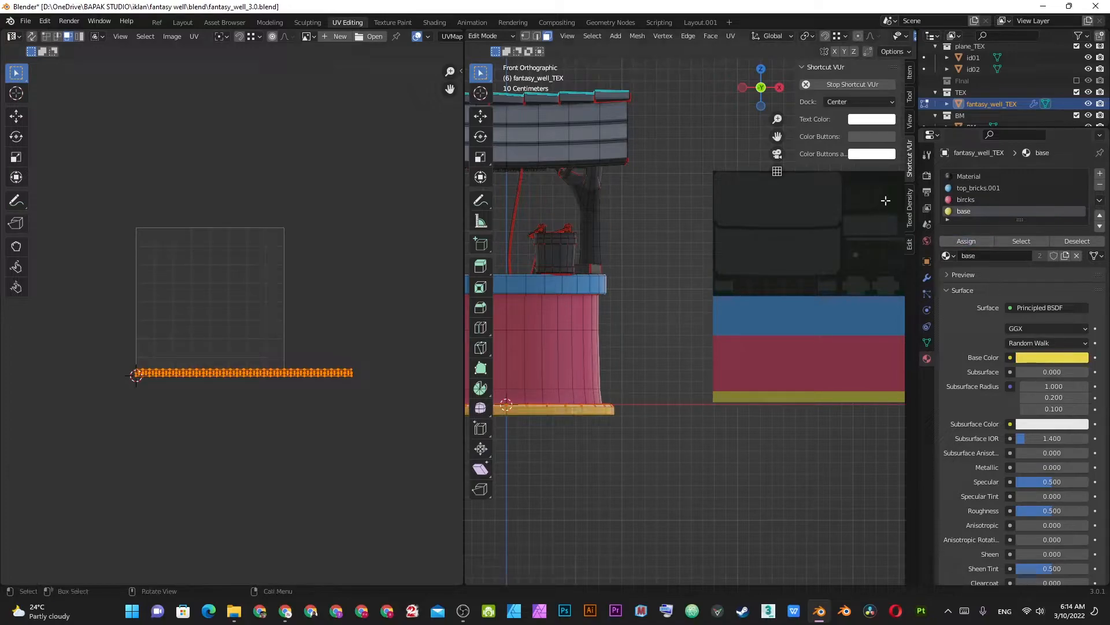
- Return to Object Mode, deselect the well and save the file
scroll(664, 335, down, 3)
shift+middle_drag(664, 335, 748, 322)
key(s)
right_click(743, 322)
key(ctrl+s)
key(Tab)
click(744, 322)
key(ctrl+s)
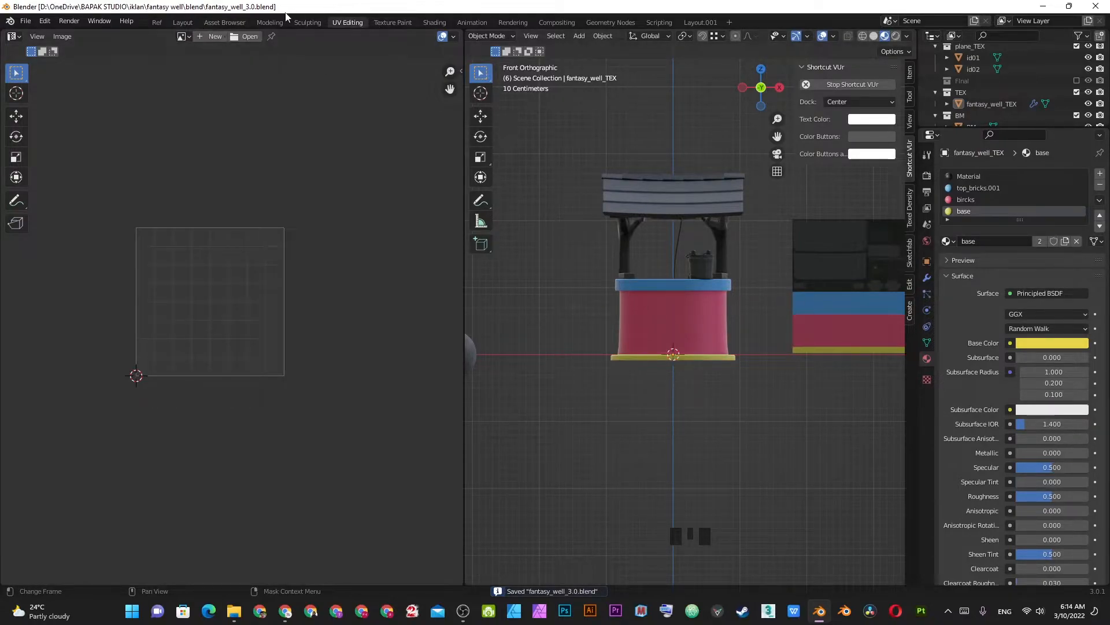
- Switch to the Shading workspace, select the fantasy well and save the file
click(435, 22)
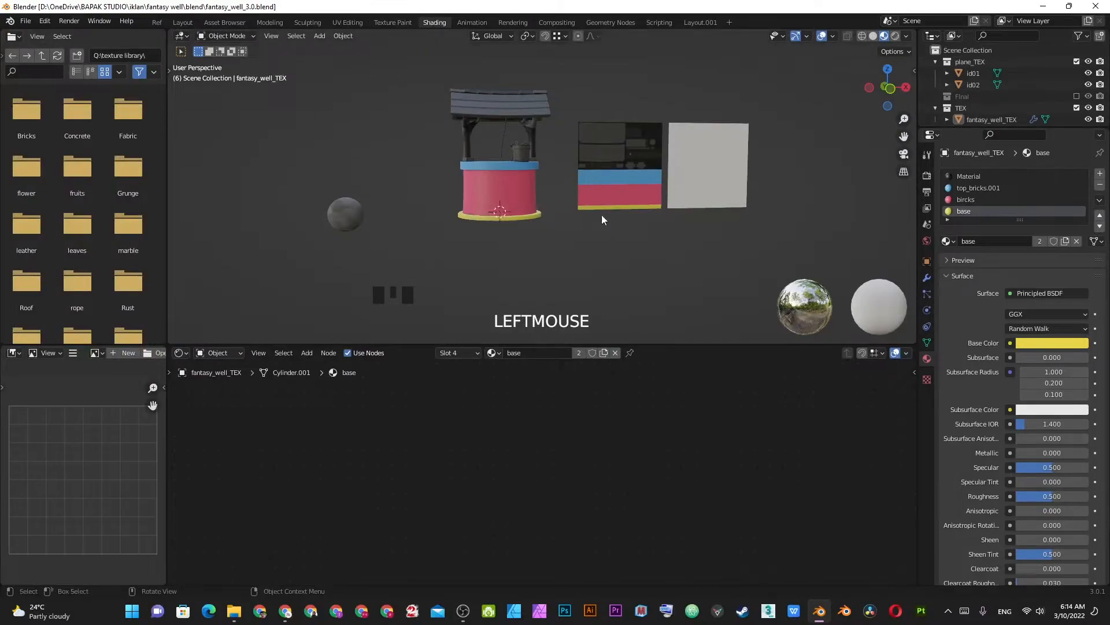
scroll(472, 206, up, 4)
click(471, 207)
shift+middle_drag(461, 207, 689, 218)
key(ctrl+s)
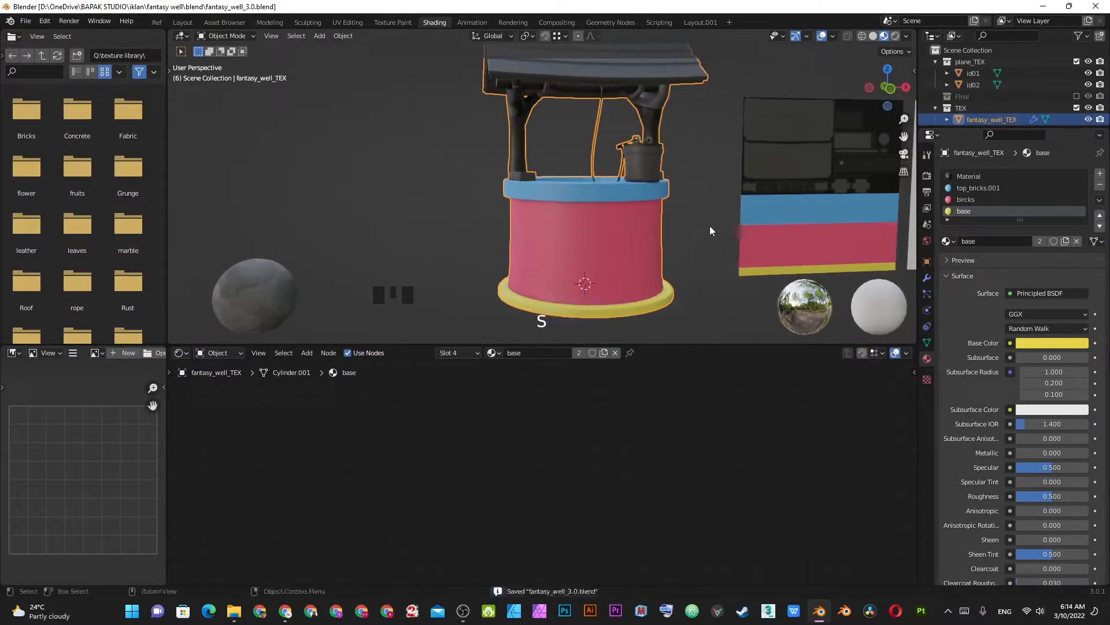
- Select the BM sphere and copy all nodes of its Bapak's Material
click(238, 293)
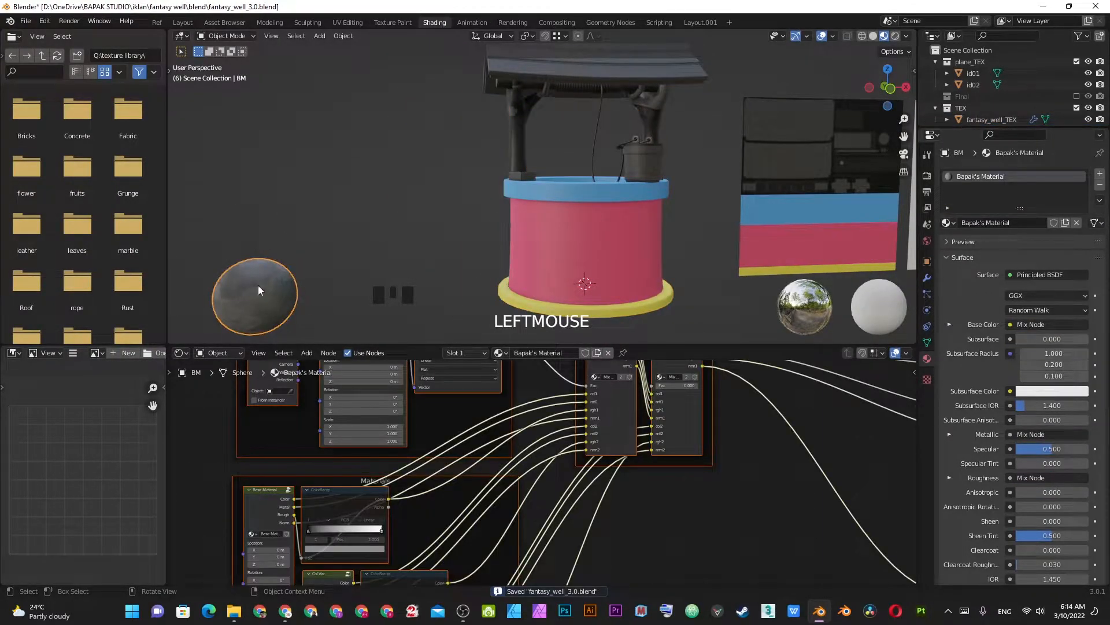
key(Home)
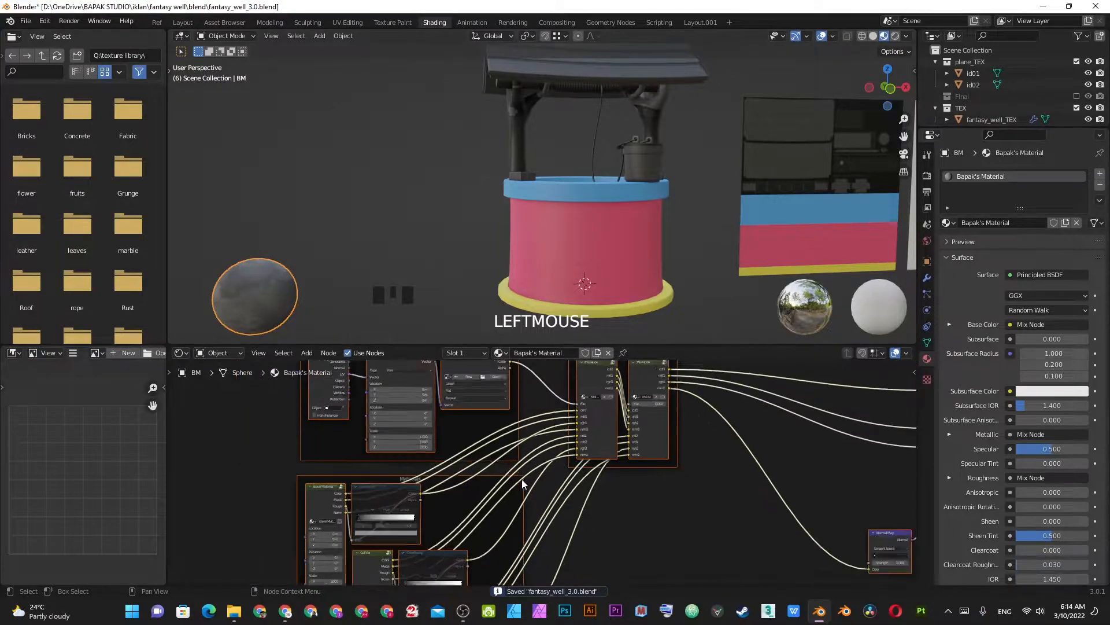
click(568, 444)
key(ctrl+s)
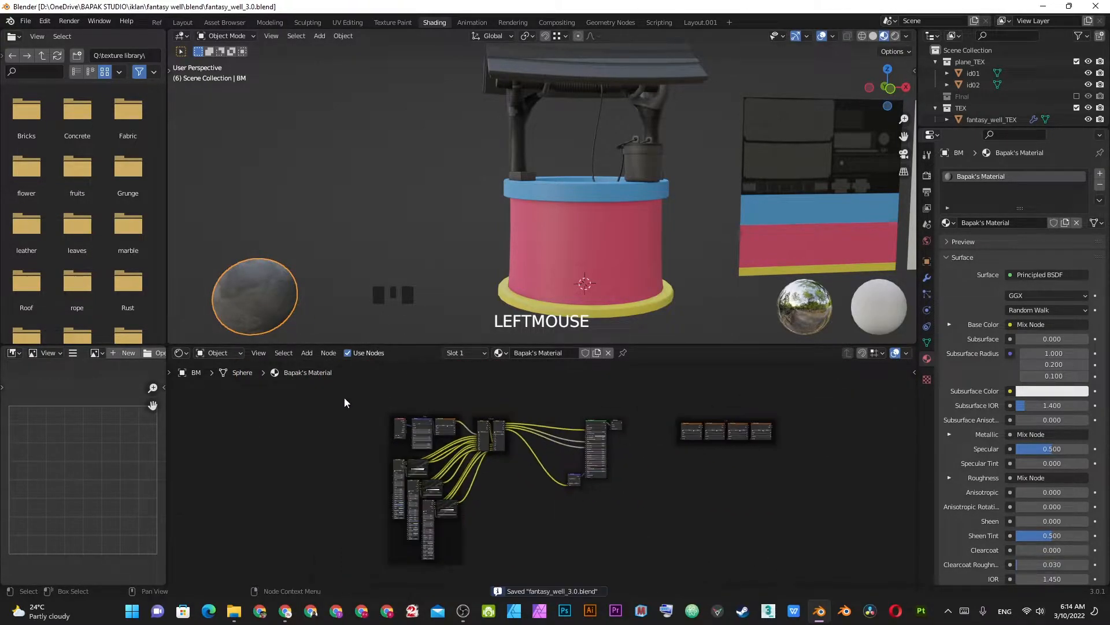
drag(337, 376, 834, 575)
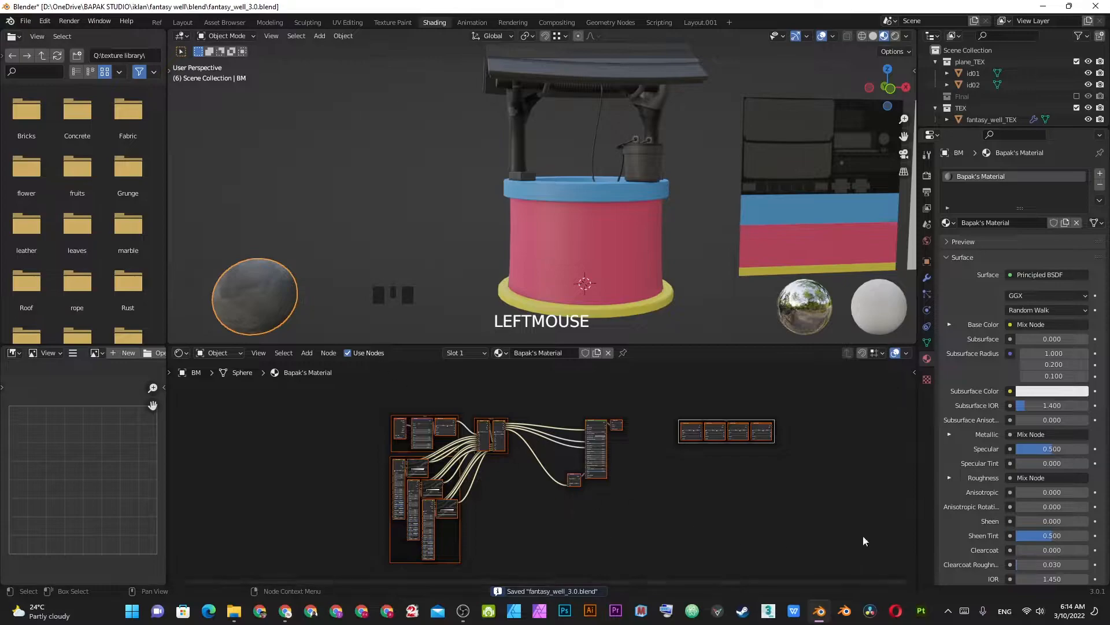
- Replace the default nodes of the well's base material with the copied Bapak's Material nodes and save the file
click(599, 258)
scroll(562, 376, up, 1)
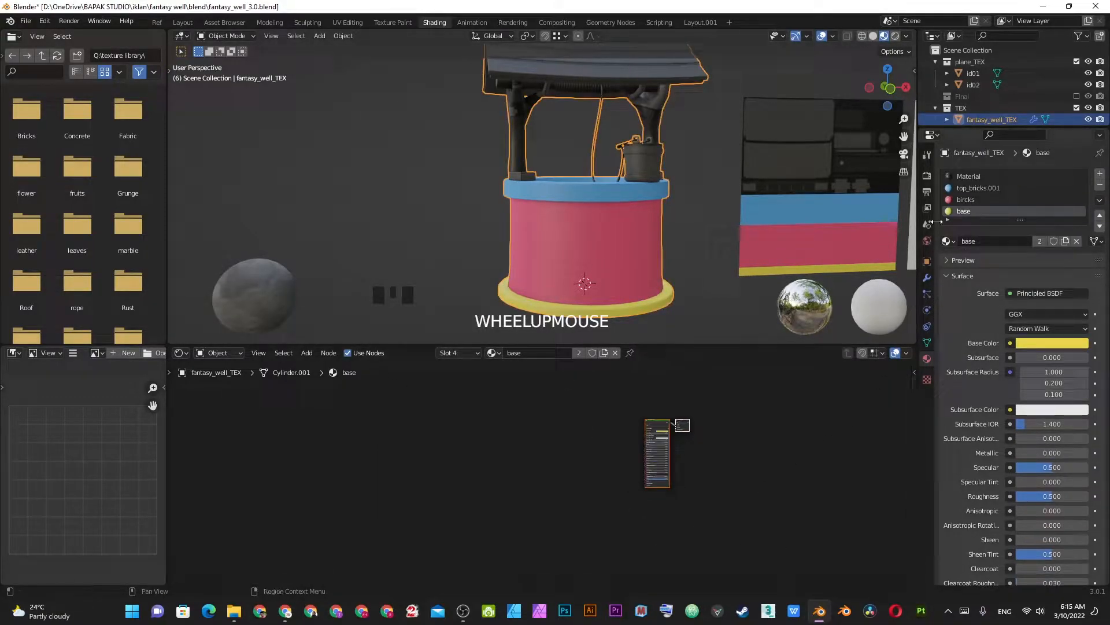
click(965, 199)
shift+middle_drag(619, 429, 497, 461)
scroll(495, 460, up, 2)
scroll(496, 459, up, 1)
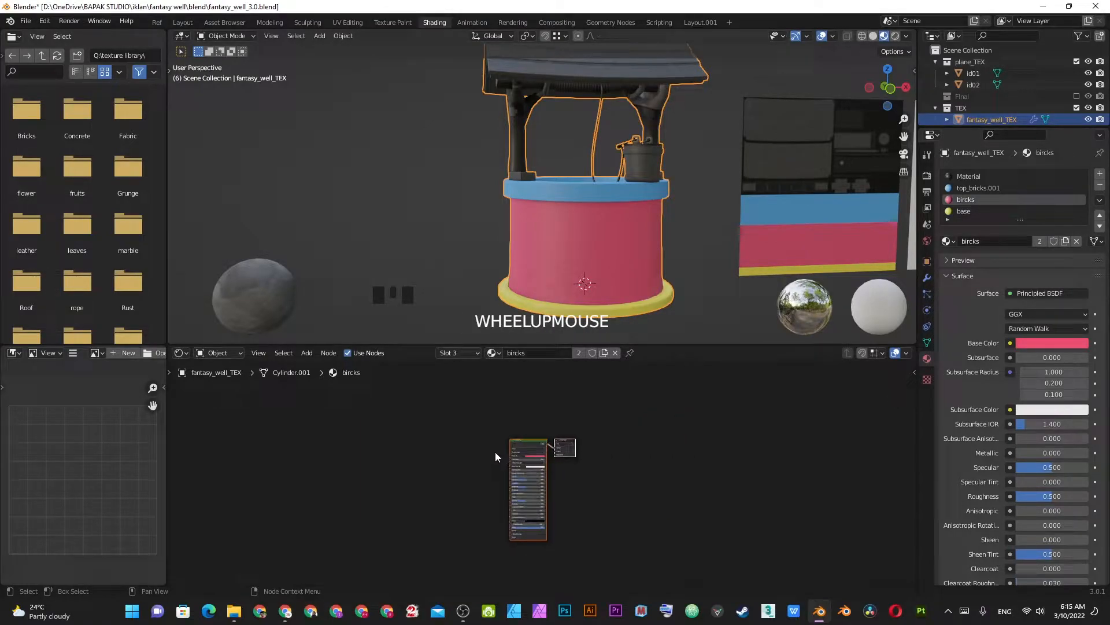
click(983, 210)
scroll(584, 480, up, 3)
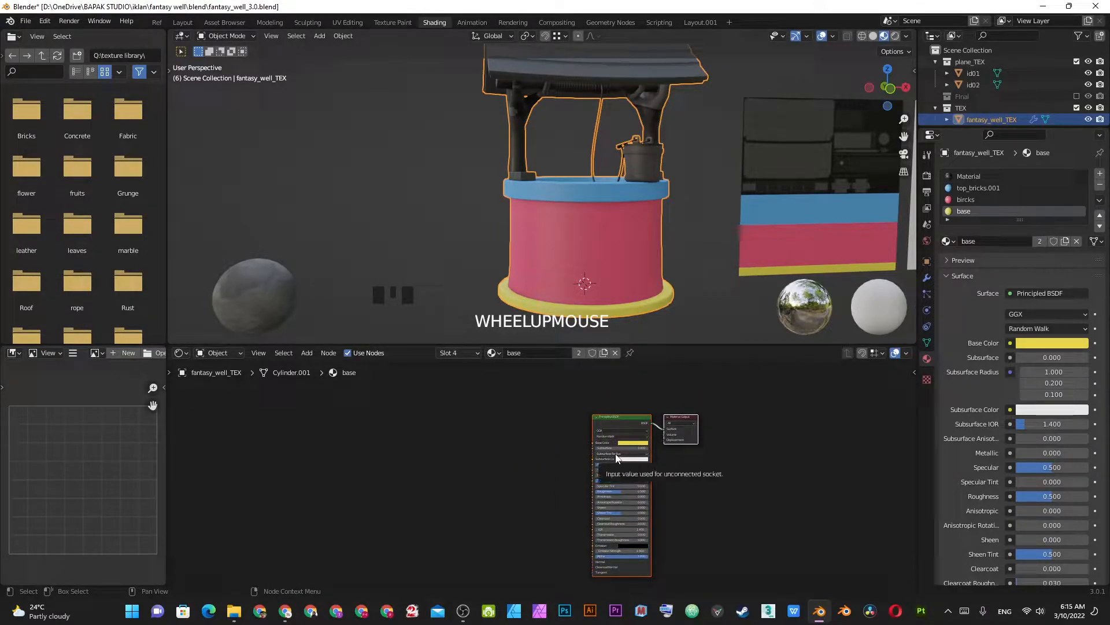
key(x)
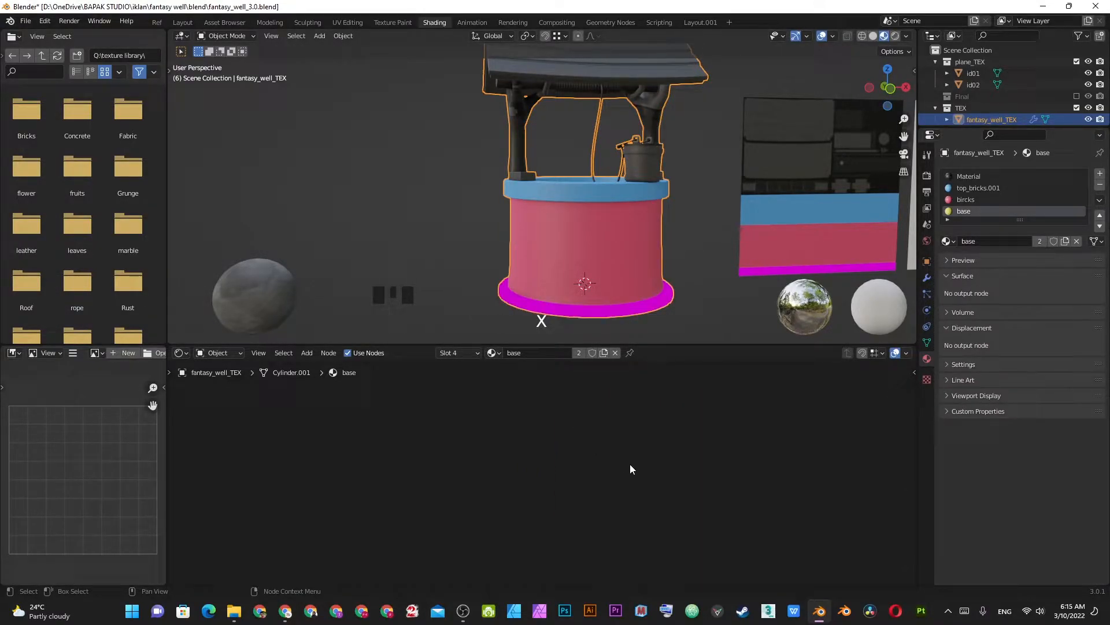
key(ctrl+v)
key(ctrl+s)
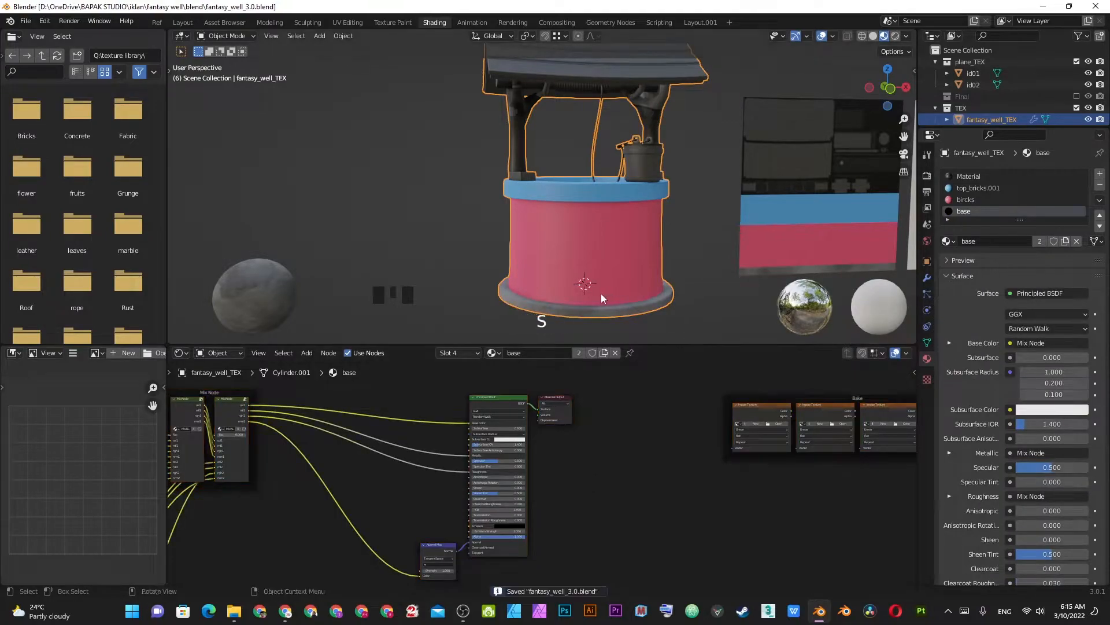
- Examine the pasted material up close on the ring at the foot of the well
shift+middle_drag(603, 295, 590, 218)
scroll(590, 218, up, 4)
middle_drag(515, 240, 557, 270)
scroll(231, 485, down, 5)
shift+middle_drag(231, 484, 751, 493)
shift+middle_drag(501, 295, 743, 199)
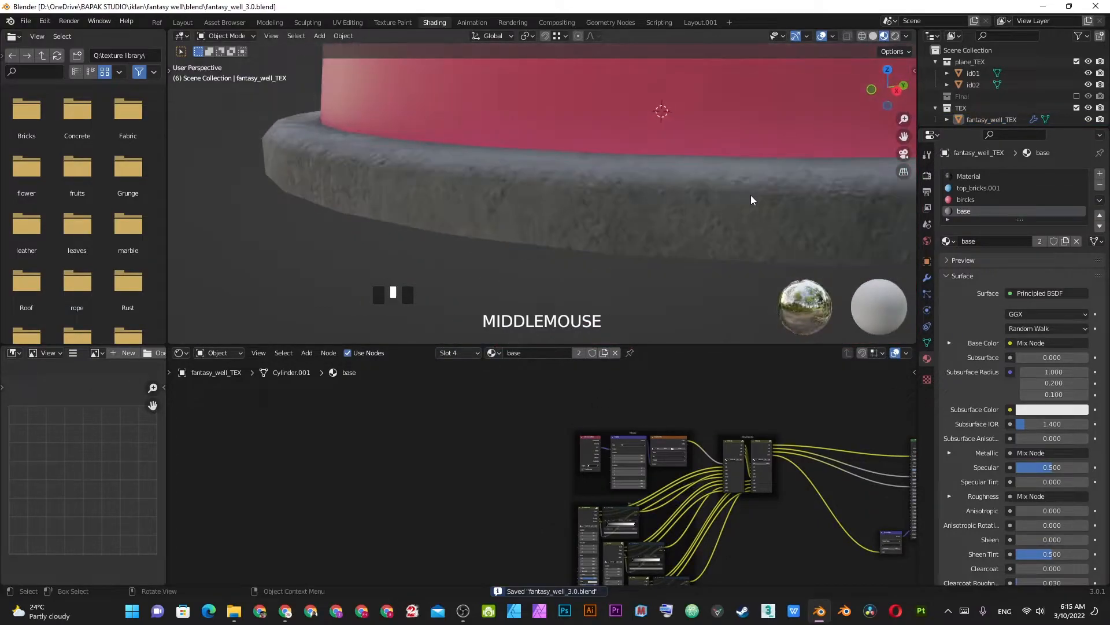
- Make the Base Material node group in the base material a single-user copy
scroll(632, 556, up, 1)
shift+middle_drag(632, 560, 537, 492)
scroll(647, 468, up, 2)
scroll(525, 419, up, 2)
scroll(525, 420, up, 1)
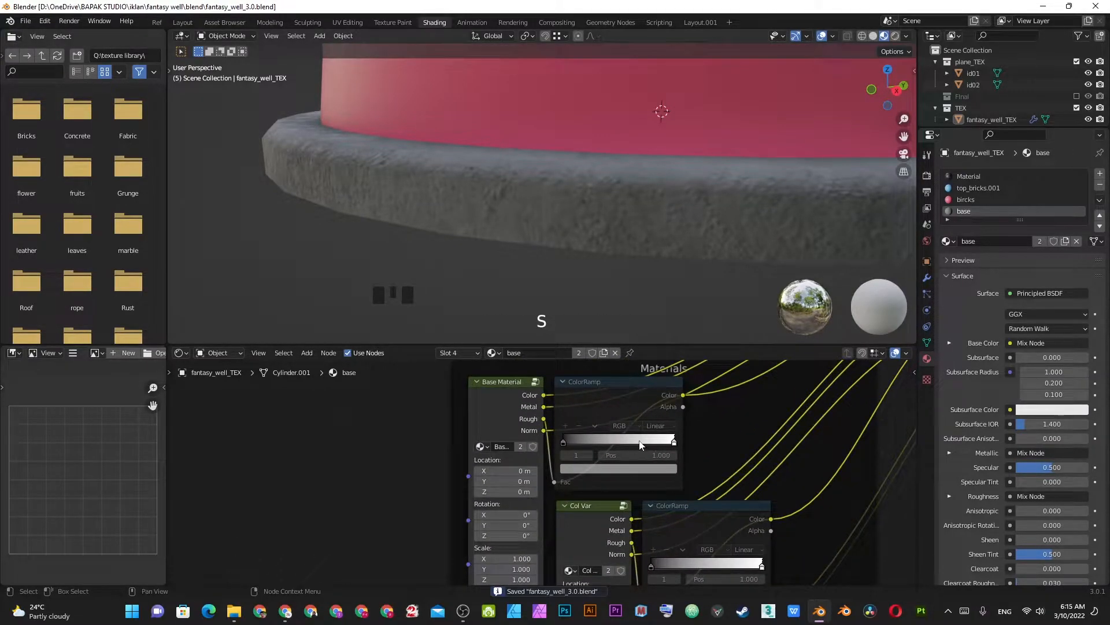
scroll(491, 417, down, 3)
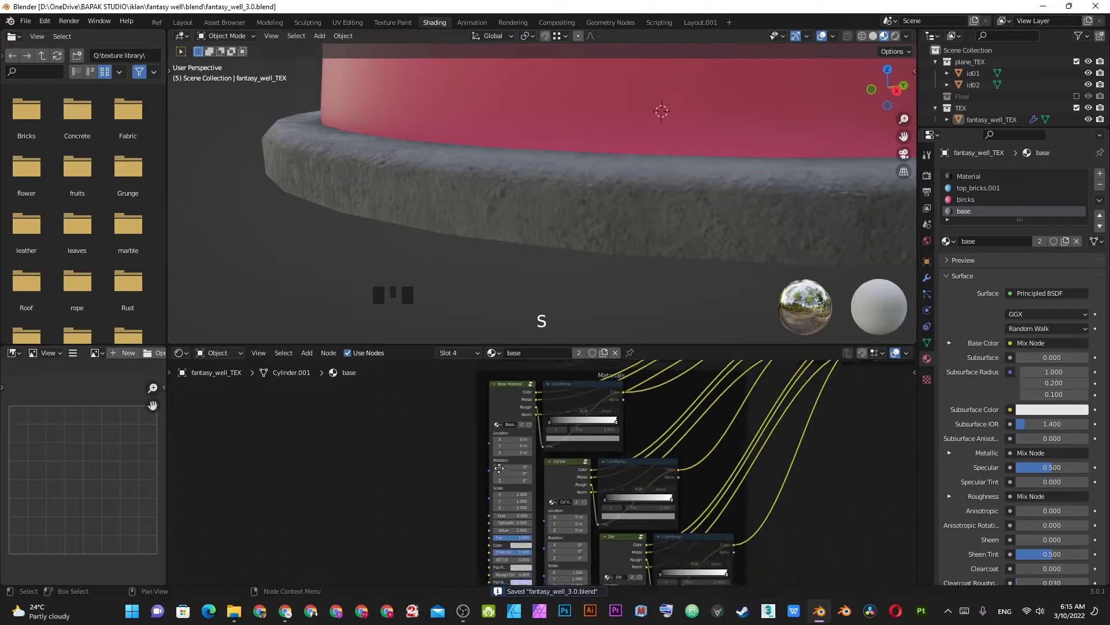
scroll(505, 468, up, 4)
click(508, 435)
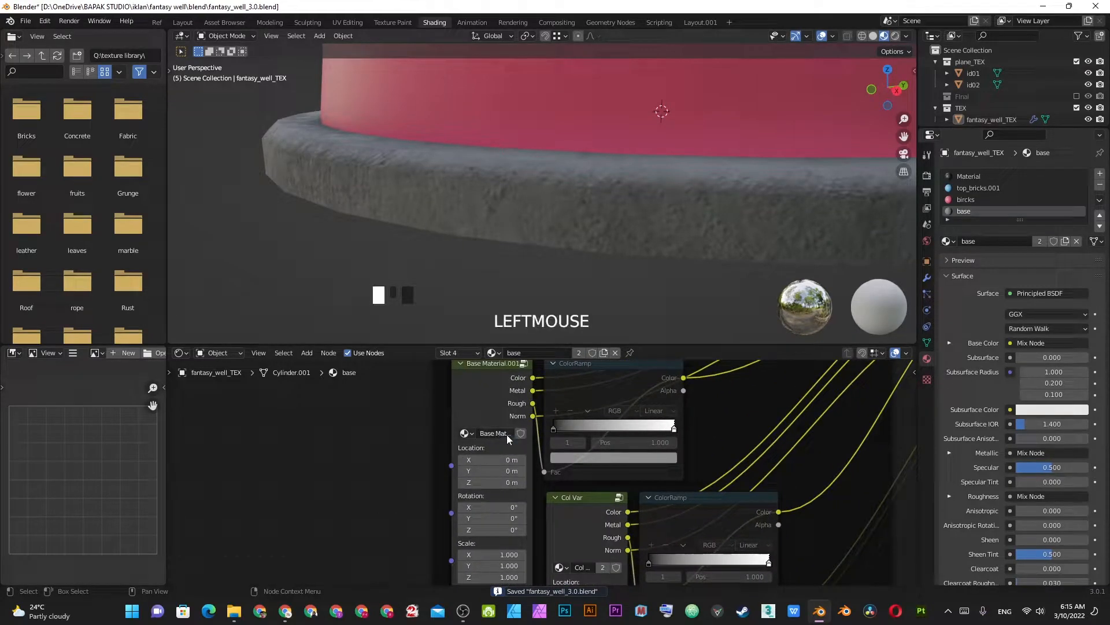
- Make the Col Var and Dirt node groups in the base material single-user copies
shift+middle_drag(582, 534, 558, 438)
click(581, 467)
shift+middle_drag(723, 535, 586, 403)
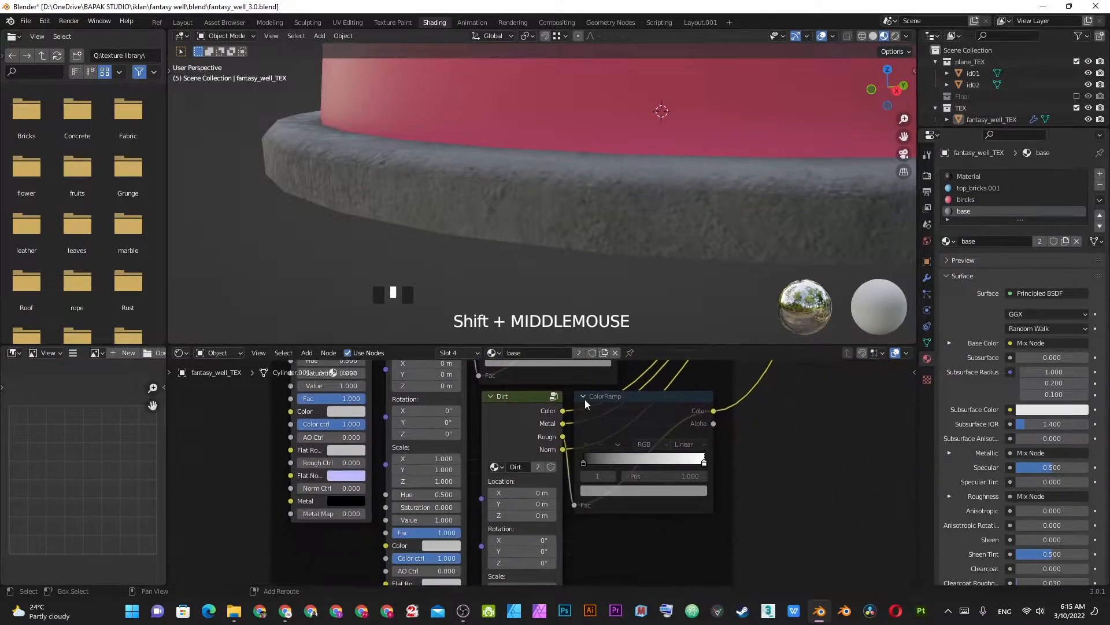
click(536, 469)
shift+middle_drag(426, 411, 667, 532)
shift+middle_drag(568, 456, 533, 523)
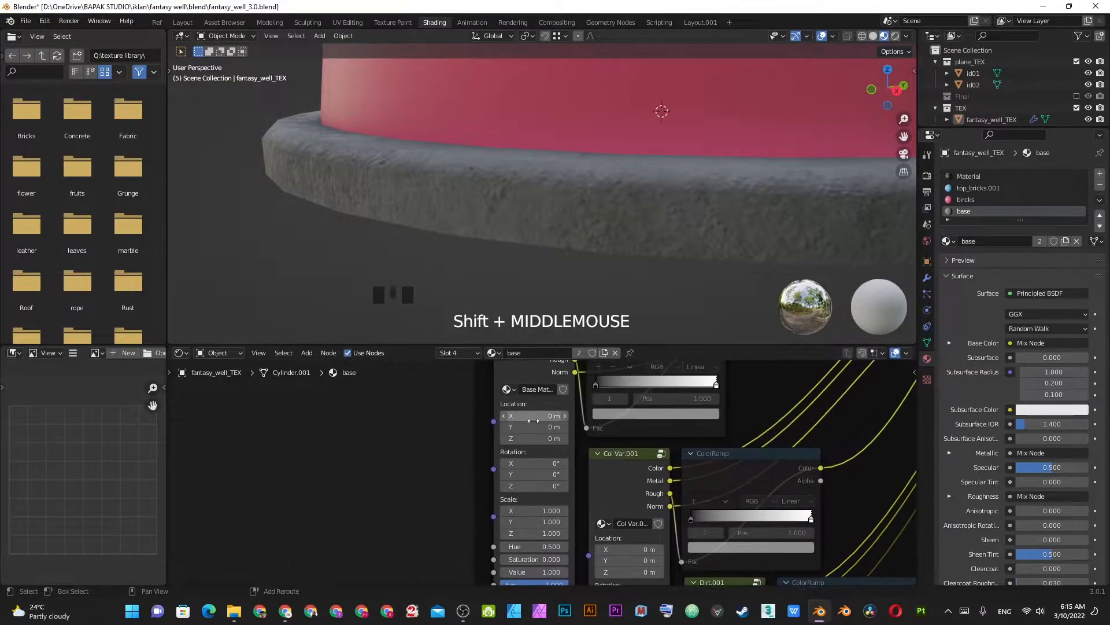
- Rename the Base Material node group in the base material as "concrete base" and save the file
shift+middle_drag(535, 403, 535, 472)
scroll(536, 469, up, 2)
click(538, 454)
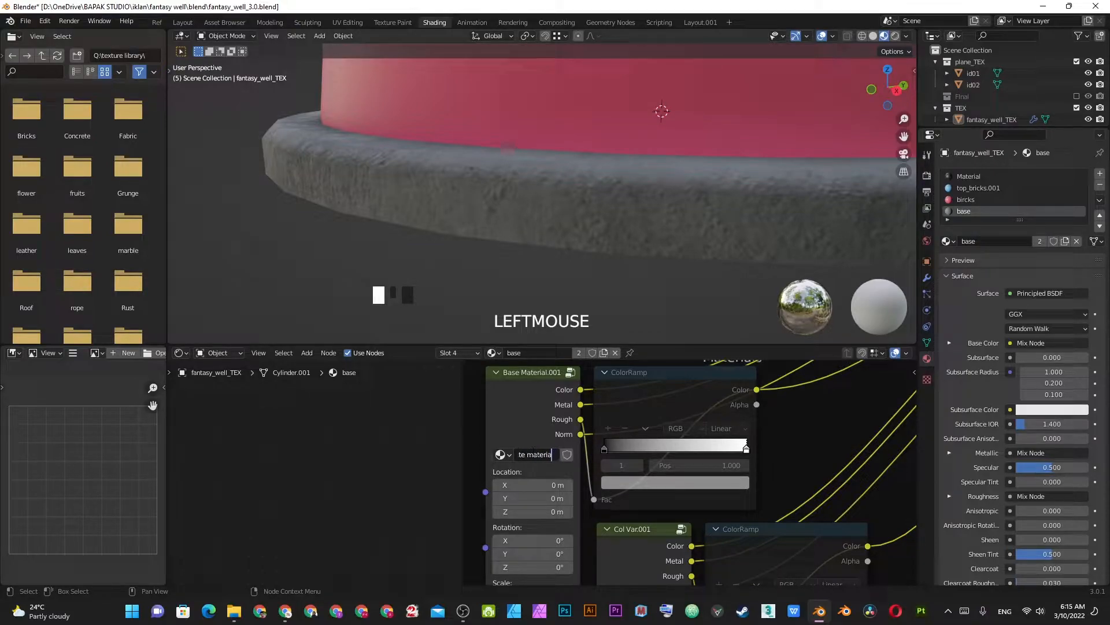
text(concrete base)
key(Return)
key(ctrl+s)
- Try a Color ctrl of 0 and a Saturation of 1 on the concrete base node group
click(545, 416)
scroll(541, 428, down, 1)
shift+middle_drag(524, 569, 524, 426)
drag(558, 517, 498, 514)
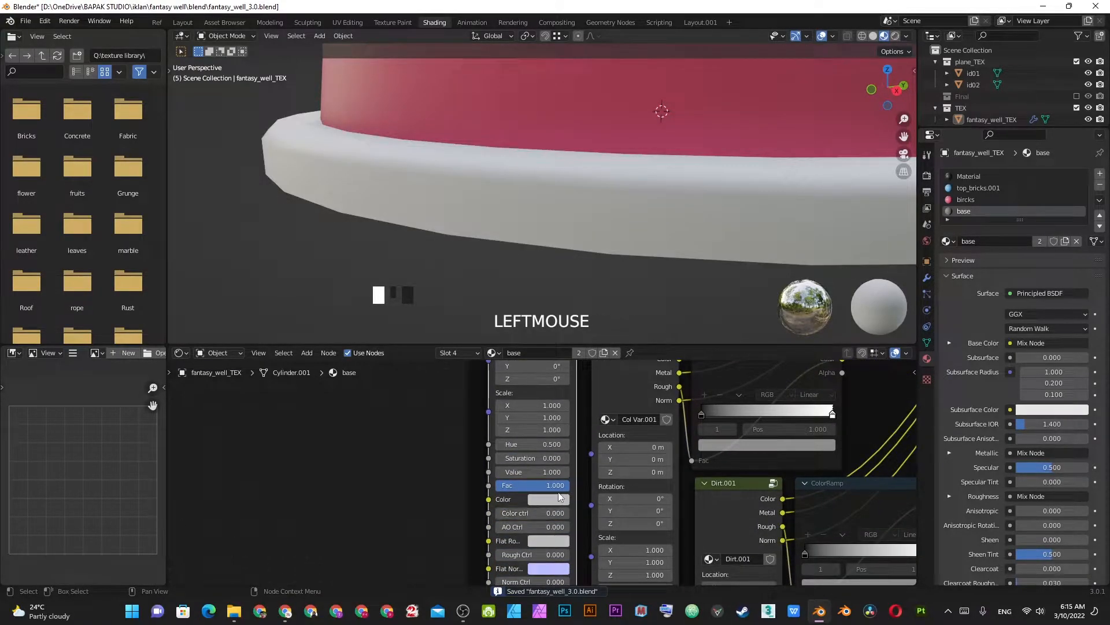
click(526, 458)
text(1)
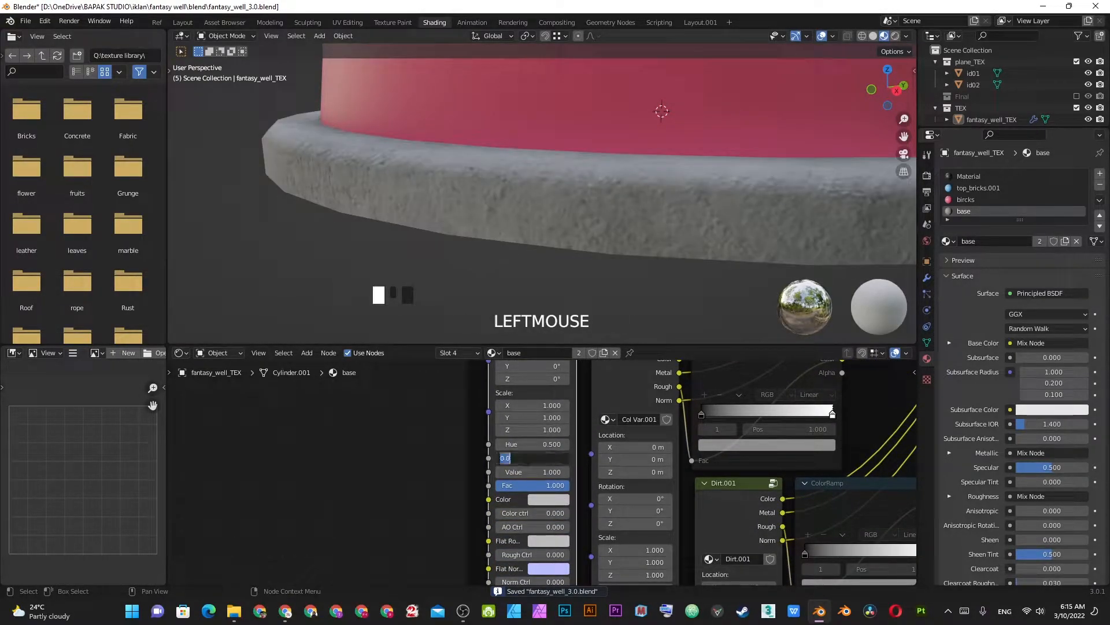
key(KP_Enter)
- Undo the last Color ctrl and Saturation changes and save the file
middle_drag(532, 254, 565, 236)
key(ctrl+z)
key(ctrl+z)
key(ctrl+s)
- Examine the concrete texture around the ring at the well's foot and along the flat plane beside the well
shift+middle_drag(574, 304, 444, 221)
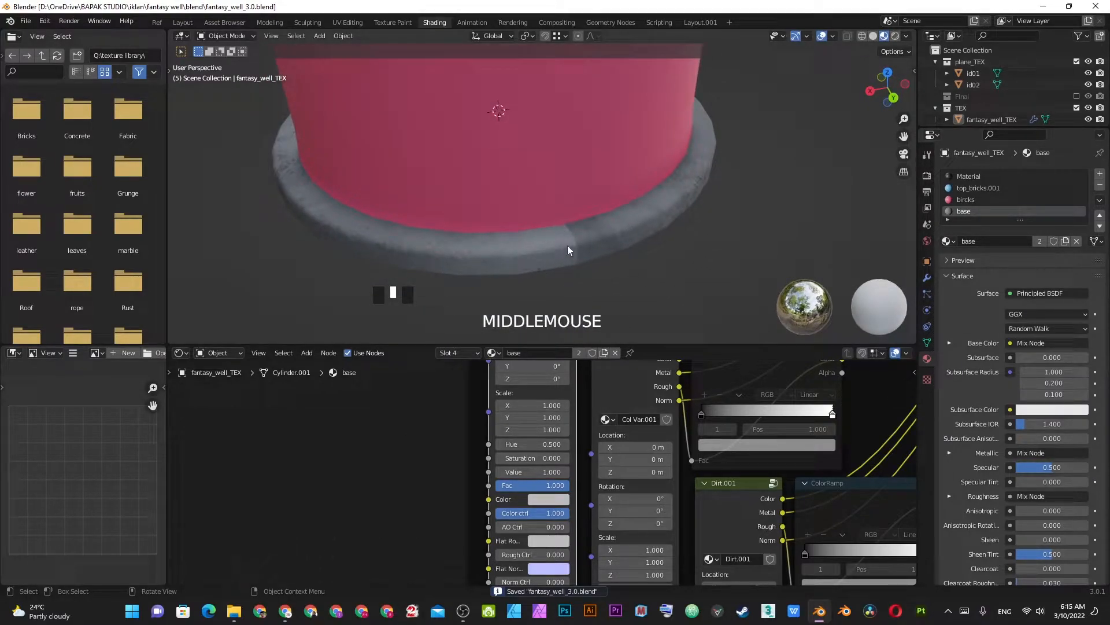
scroll(564, 244, down, 3)
middle_drag(563, 243, 486, 193)
scroll(558, 194, up, 4)
middle_drag(558, 193, 518, 211)
scroll(527, 201, down, 3)
scroll(526, 197, down, 3)
middle_drag(479, 173, 529, 151)
scroll(530, 150, up, 1)
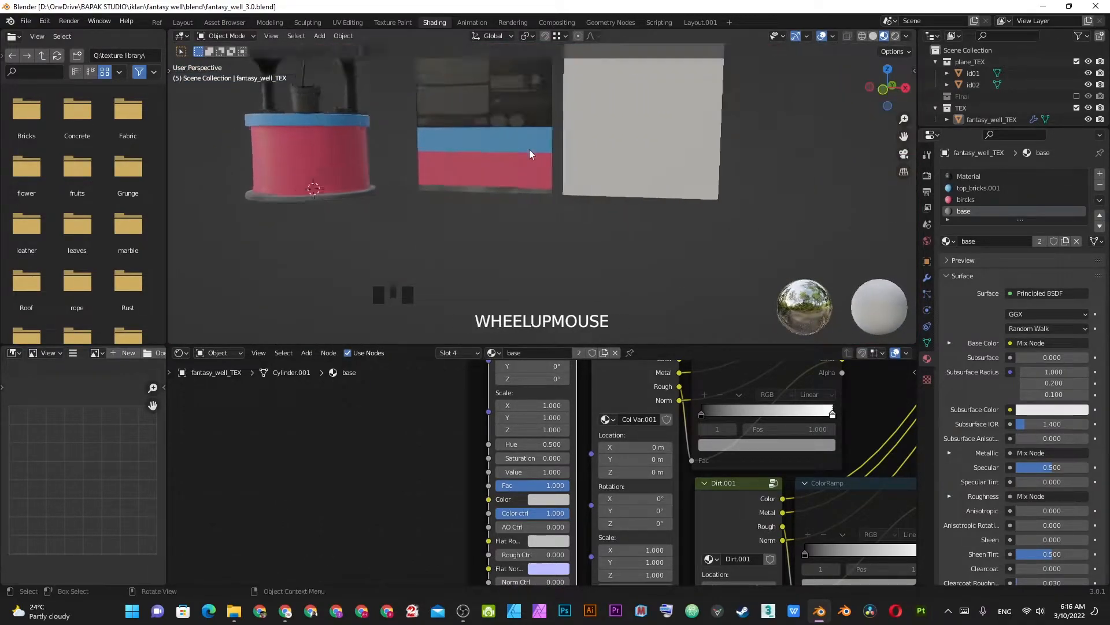
scroll(530, 150, up, 3)
scroll(530, 152, down, 1)
scroll(524, 163, up, 4)
shift+middle_drag(243, 181, 402, 179)
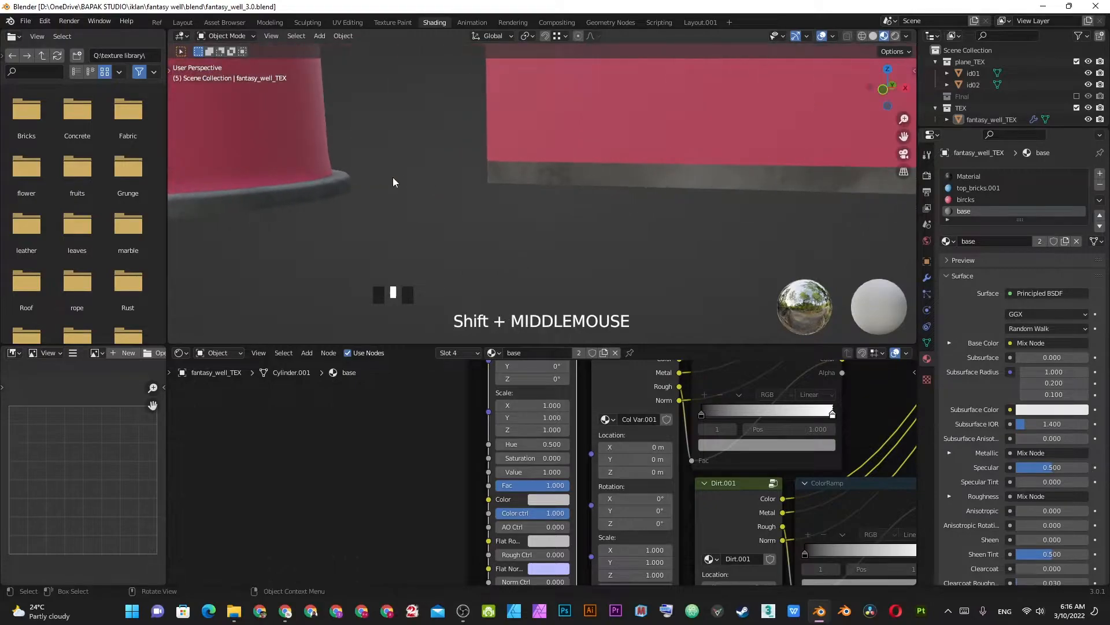
scroll(580, 184, down, 2)
middle_drag(418, 73, 736, 255)
scroll(615, 171, up, 2)
shift+middle_drag(615, 171, 682, 179)
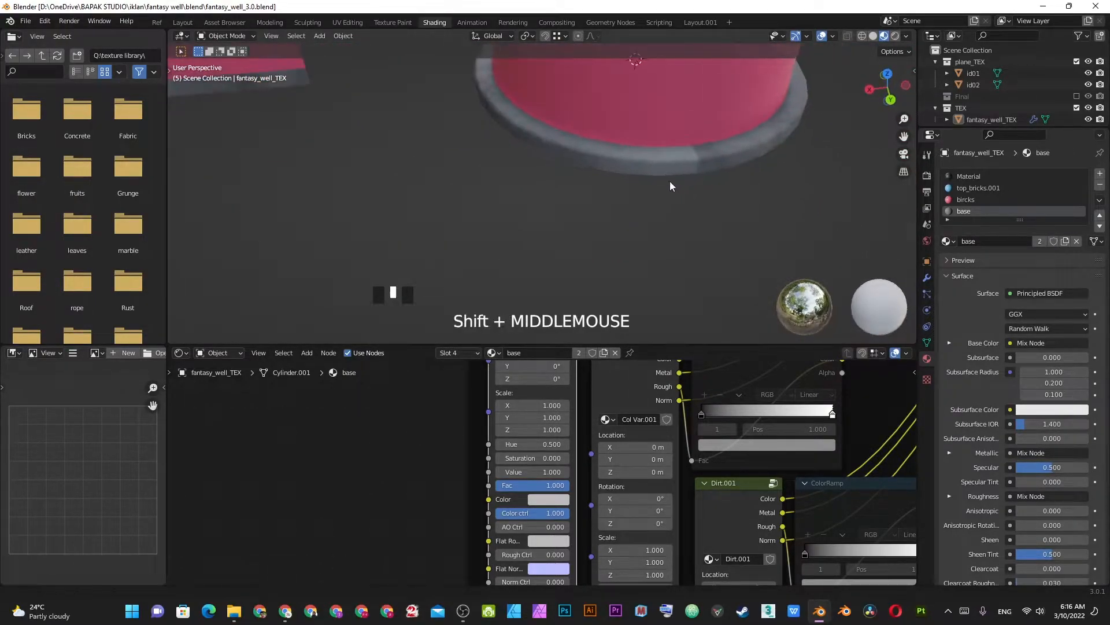
scroll(624, 199, up, 2)
- Set the Y location of the concrete base node group to 0.3 m and save the file
key(ctrl+s)
shift+middle_drag(529, 406, 536, 497)
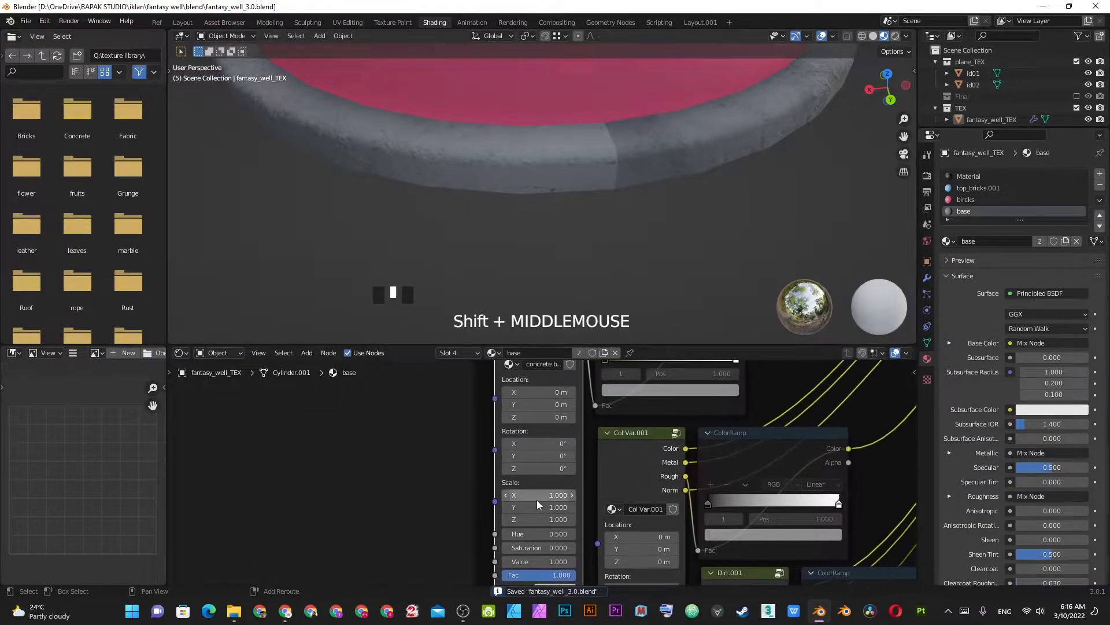
mouse_move(543, 404)
shift+mouse_down()
mouse_move(596, 404)
mouse_move(542, 397)
shift+mouse_up()
scroll(605, 190, down, 5)
middle_drag(608, 190, 459, 157)
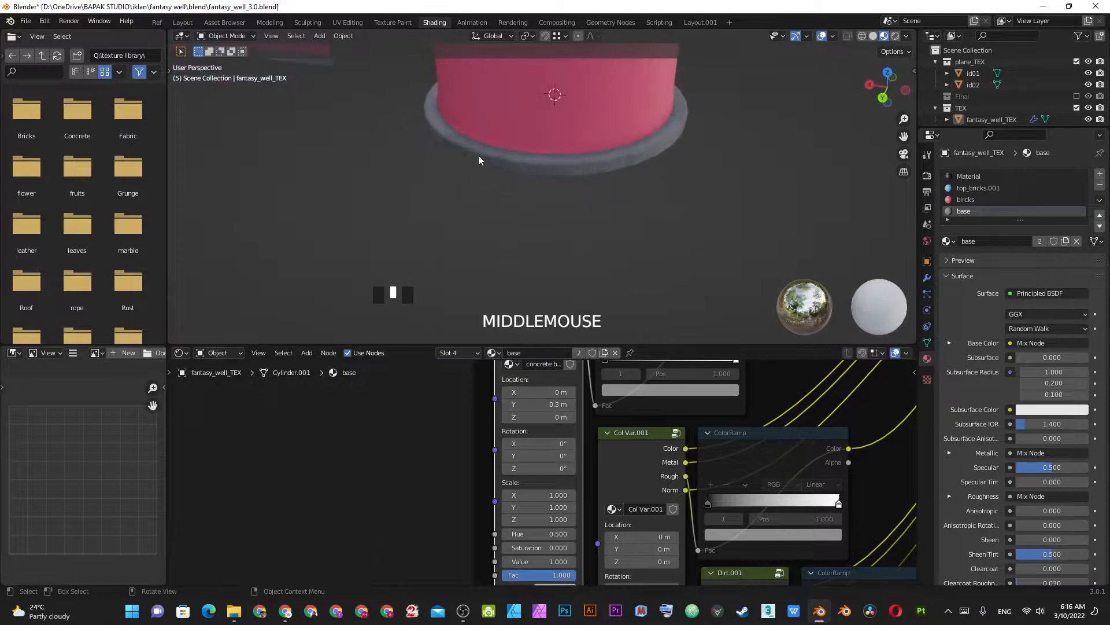
scroll(531, 163, up, 5)
middle_drag(531, 163, 547, 208)
scroll(550, 173, up, 2)
scroll(515, 99, up, 2)
scroll(550, 165, down, 4)
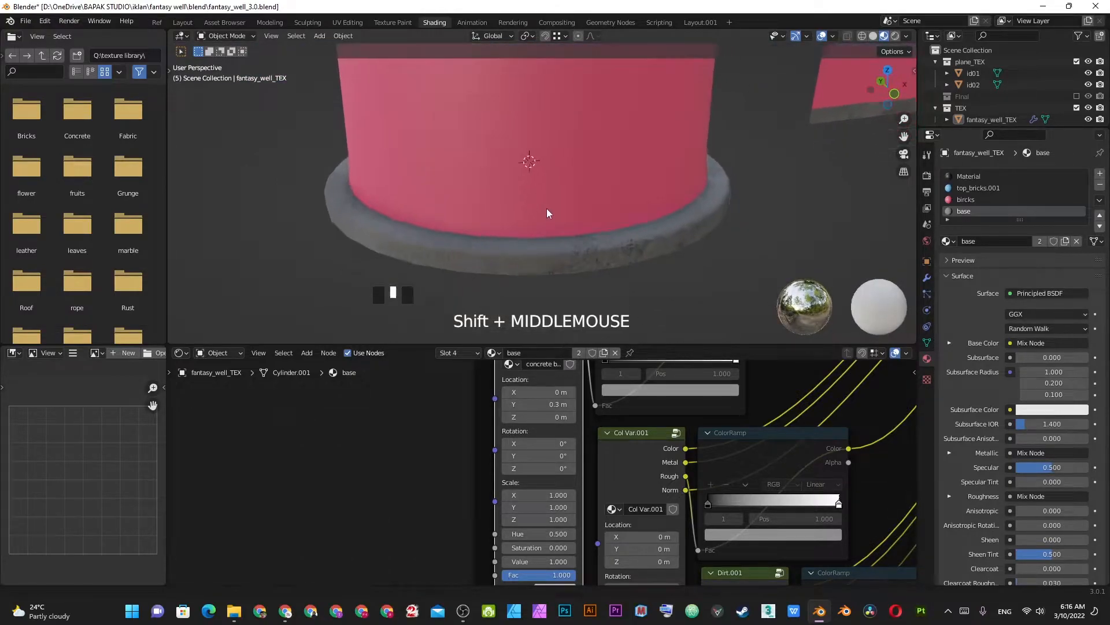
key(ctrl+s)
- Examine the texture and mapping nodes inside the concrete base group and save the file
middle_drag(558, 403, 554, 425)
click(531, 376)
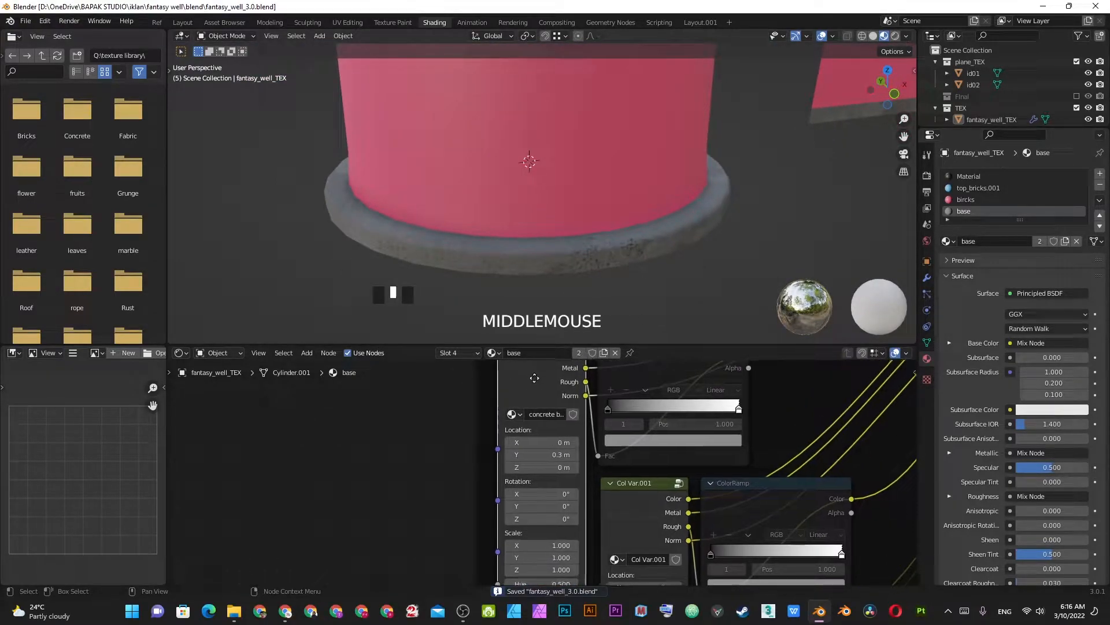
key(Tab)
scroll(537, 402, down, 4)
scroll(440, 402, down, 4)
middle_drag(439, 387, 473, 483)
mouse_move(502, 446)
middle_down()
mouse_move(511, 506)
mouse_move(503, 458)
mouse_move(499, 496)
middle_up()
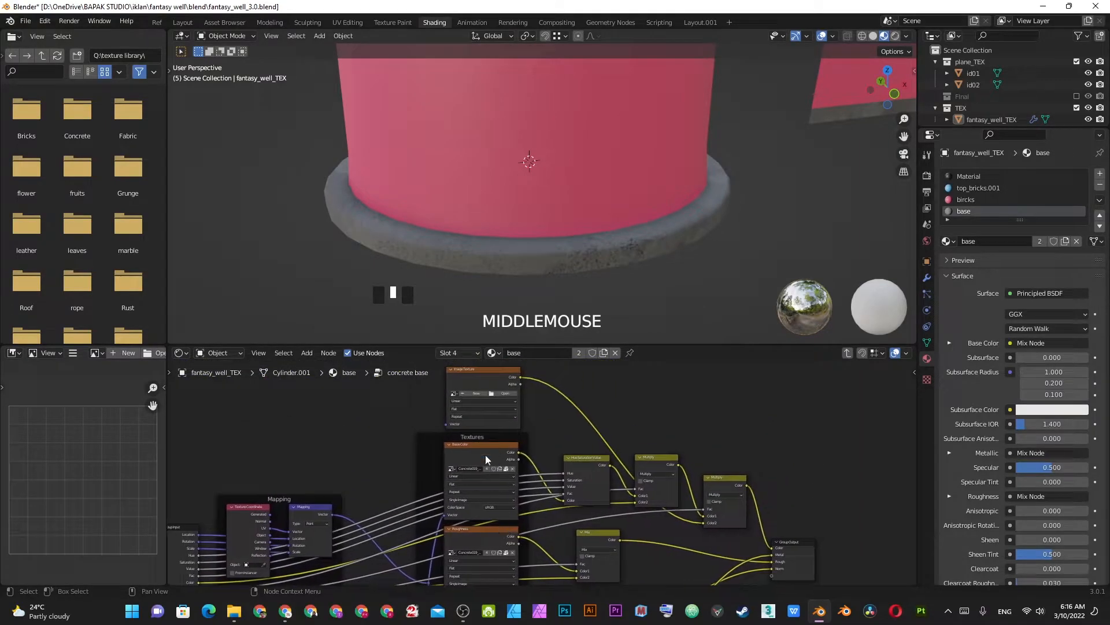
scroll(449, 460, up, 5)
key(Tab)
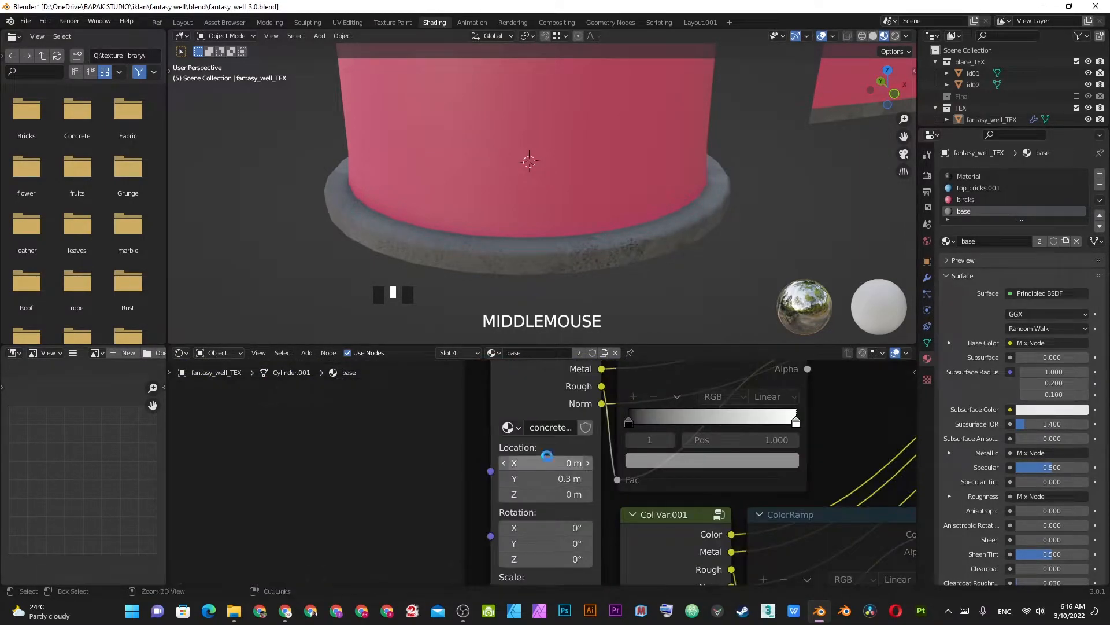
key(ctrl+s)
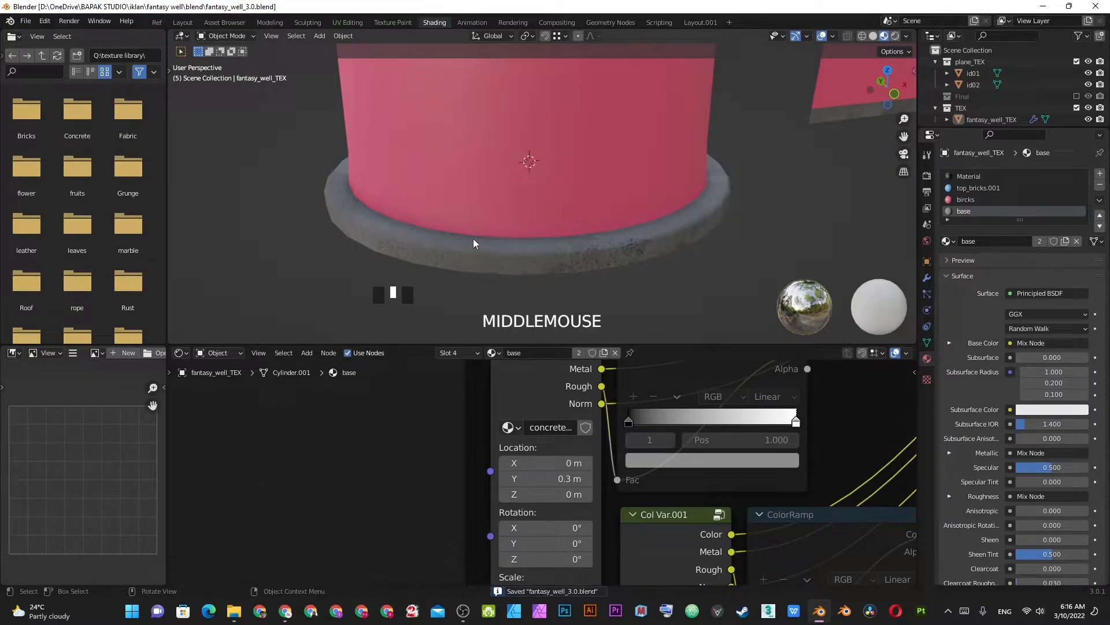
- Save the file and open the base material's Col Var node group for editing
middle_drag(440, 265, 565, 238)
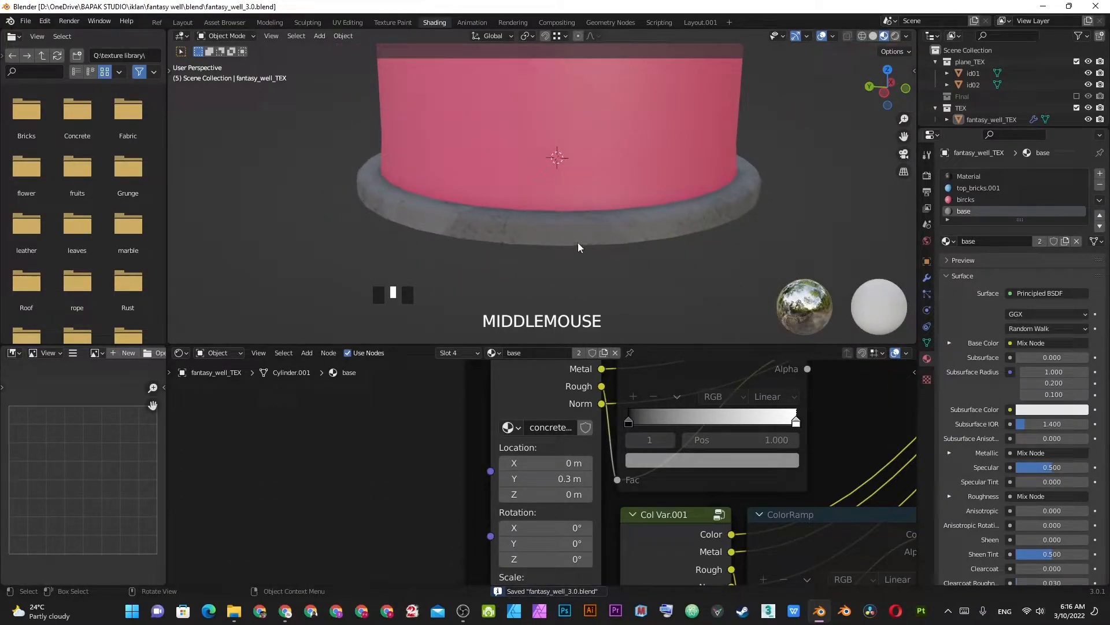
scroll(691, 521, down, 3)
middle_drag(691, 522, 599, 376)
key(ctrl+s)
middle_drag(600, 502, 563, 421)
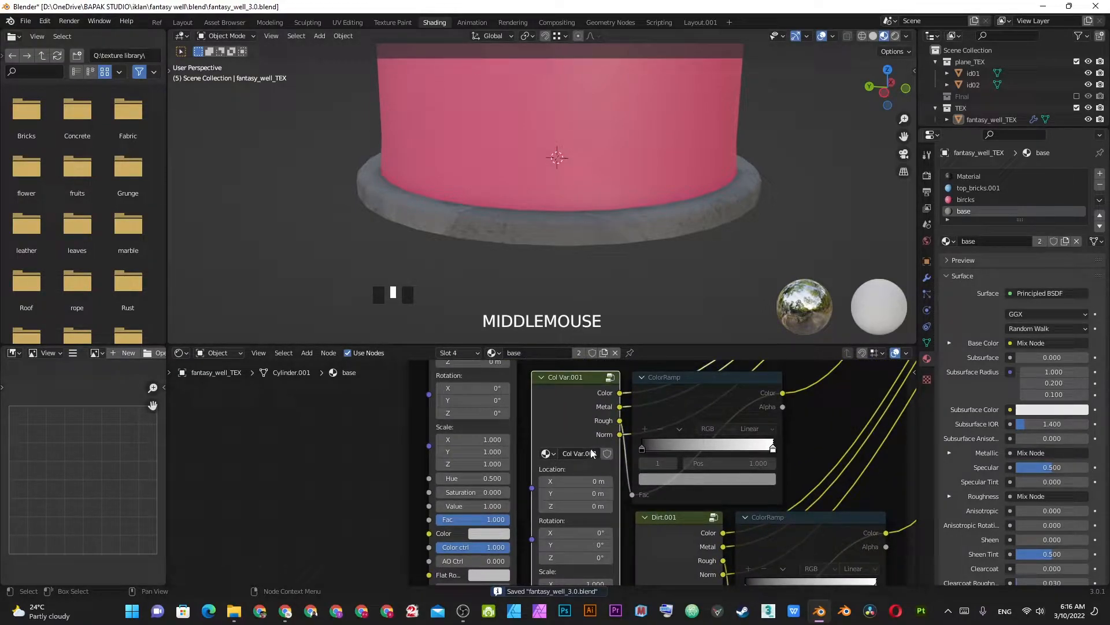
middle_drag(644, 523, 648, 478)
middle_drag(623, 519, 674, 465)
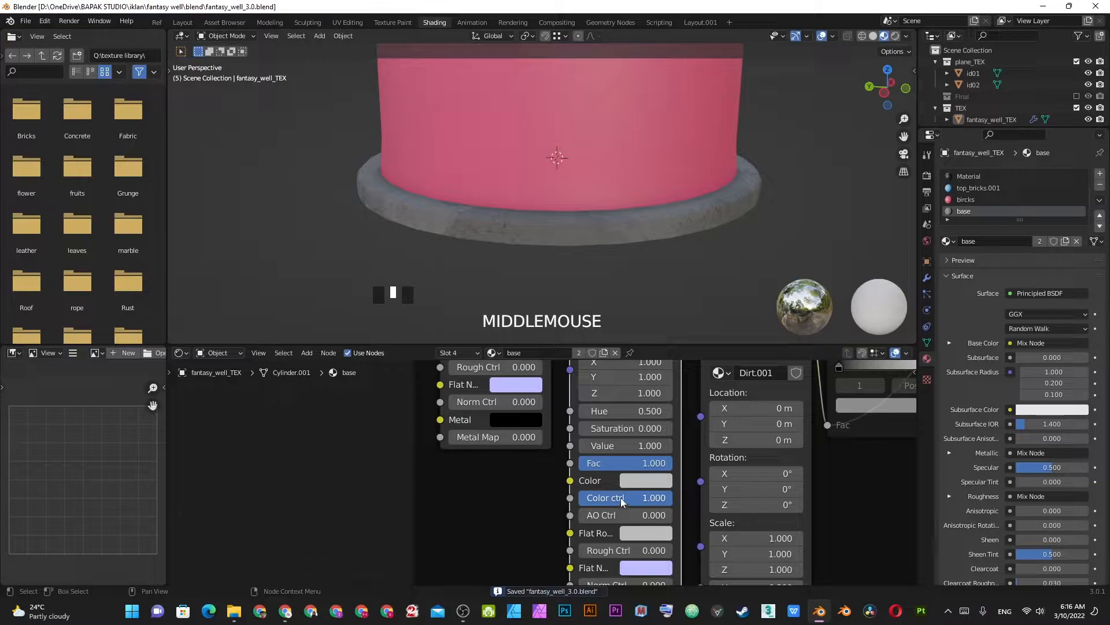
middle_drag(603, 436, 611, 443)
ctrl+middle_drag(581, 383, 614, 463)
key(Tab)
middle_drag(612, 411, 584, 411)
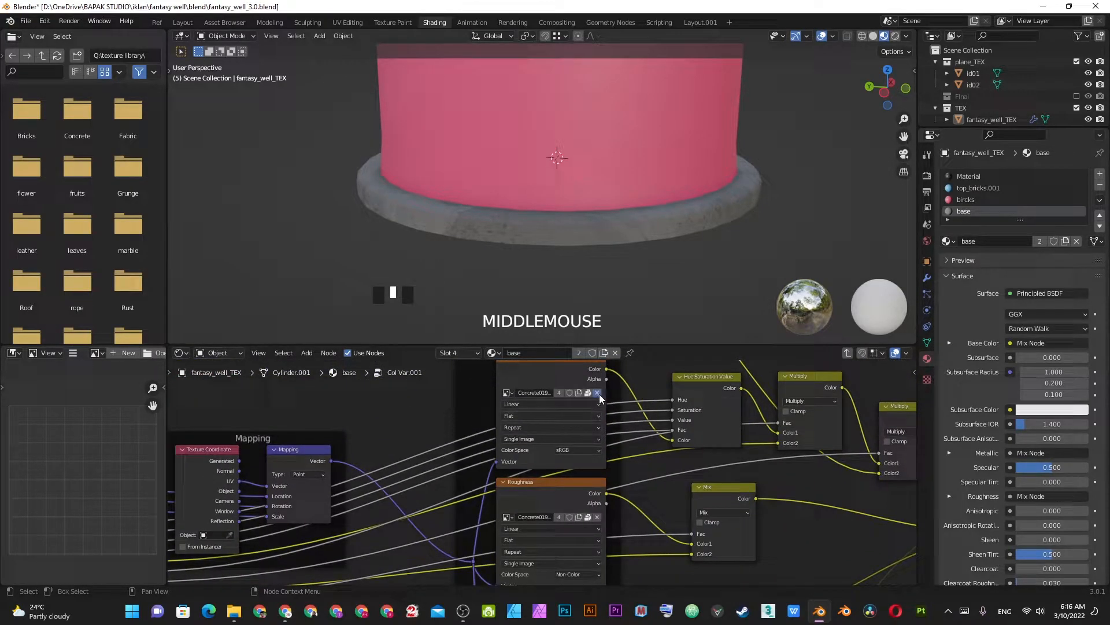
- Remove the concrete images from the Base Color, Roughness and Normal texture nodes of the Col Var group
click(597, 393)
scroll(602, 549, down, 3)
middle_drag(608, 578, 589, 479)
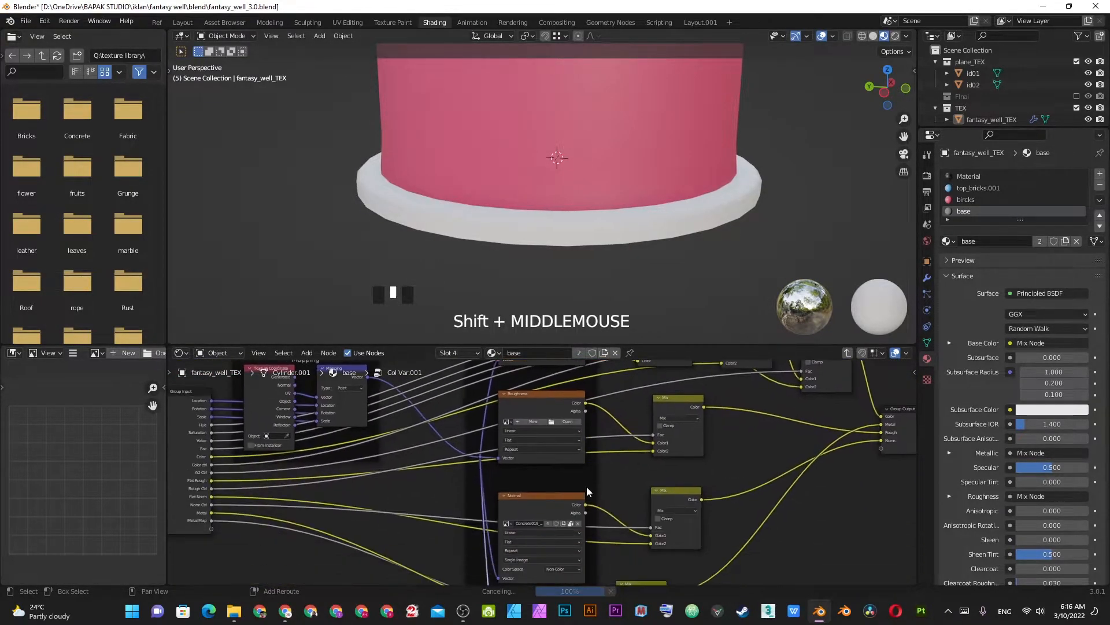
click(580, 523)
middle_drag(592, 412, 594, 460)
scroll(593, 460, up, 2)
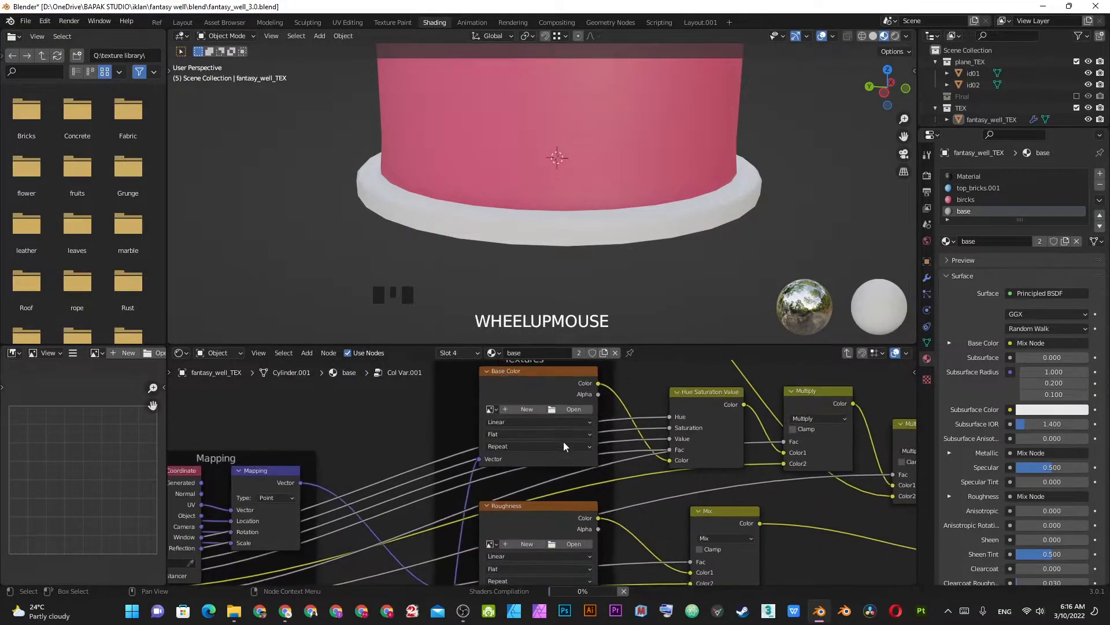
- Load rust_coarse_01_diff_2k.jpg from the texture library's Rust folder into the Col Var group's Base Color texture
click(574, 409)
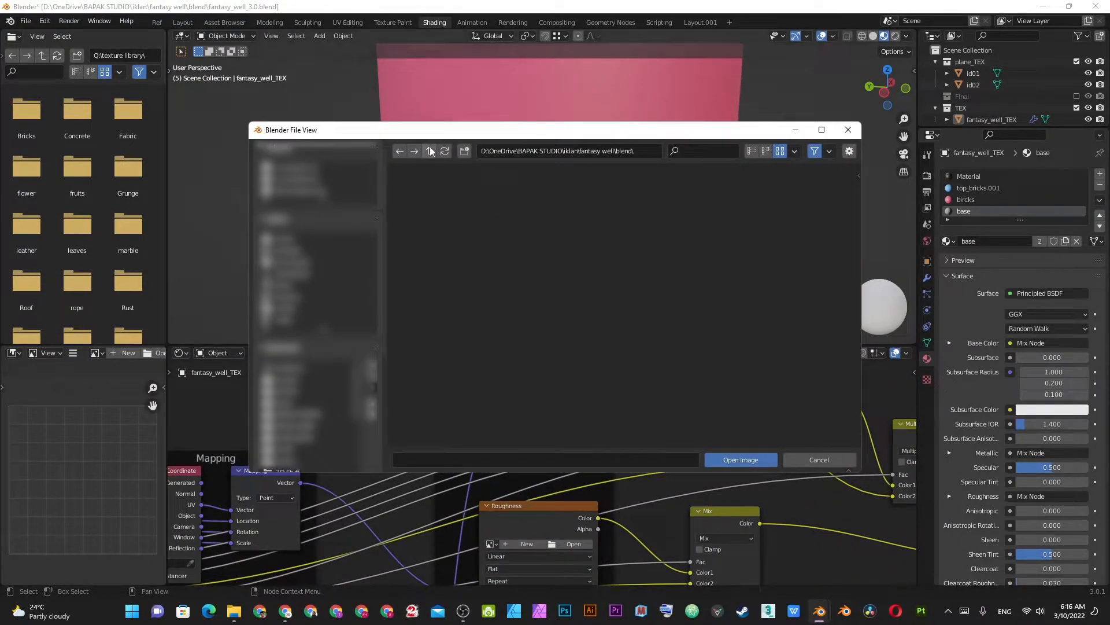
scroll(375, 398, down, 3)
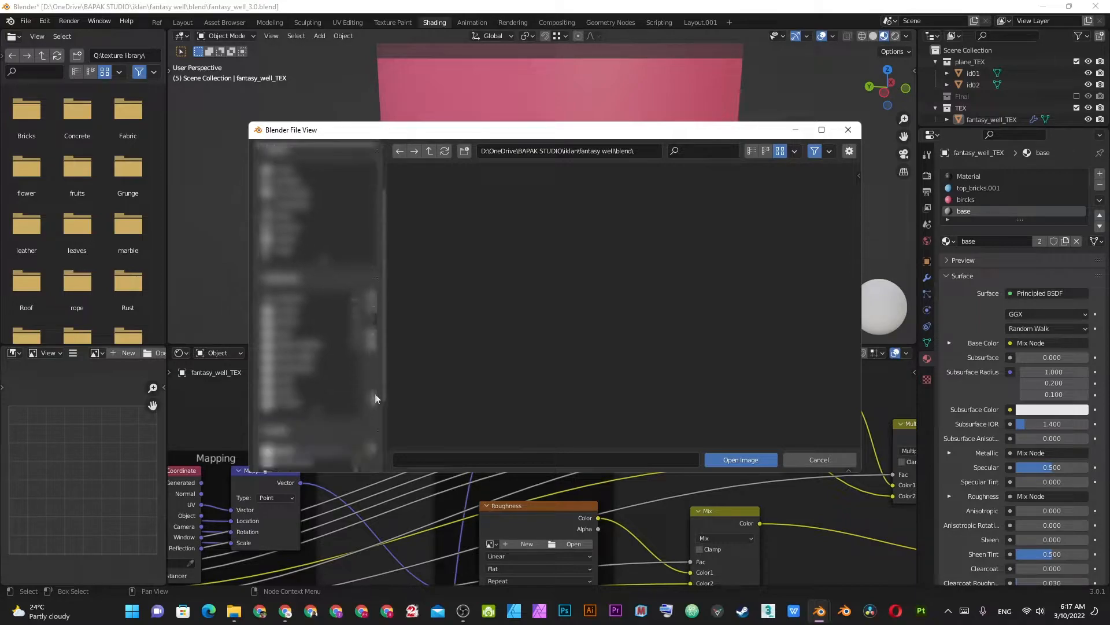
scroll(375, 398, down, 2)
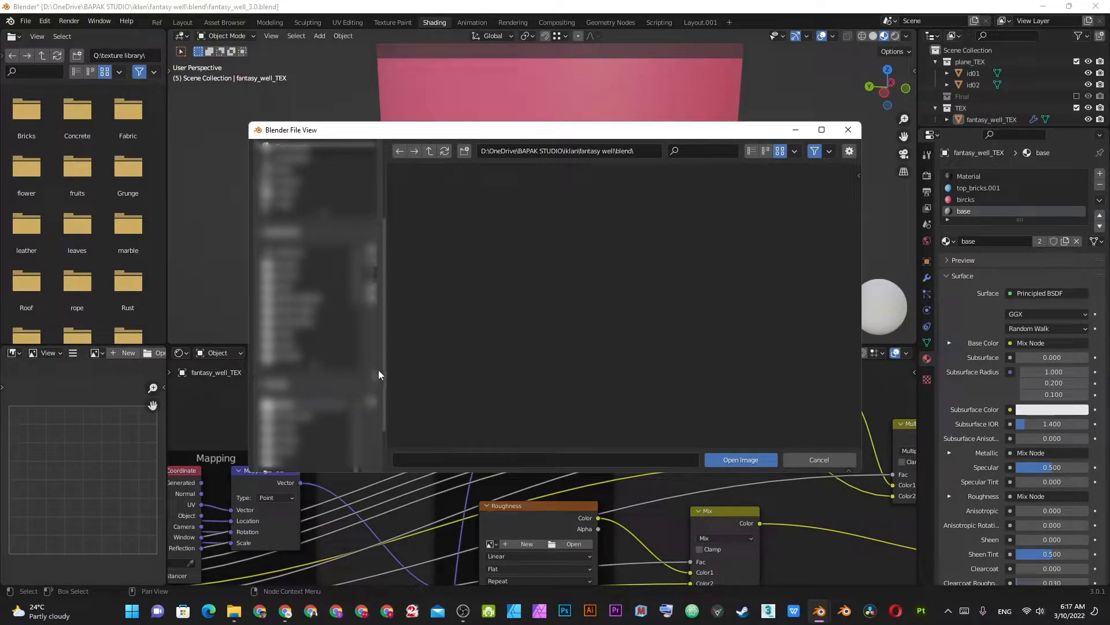
scroll(378, 367, down, 2)
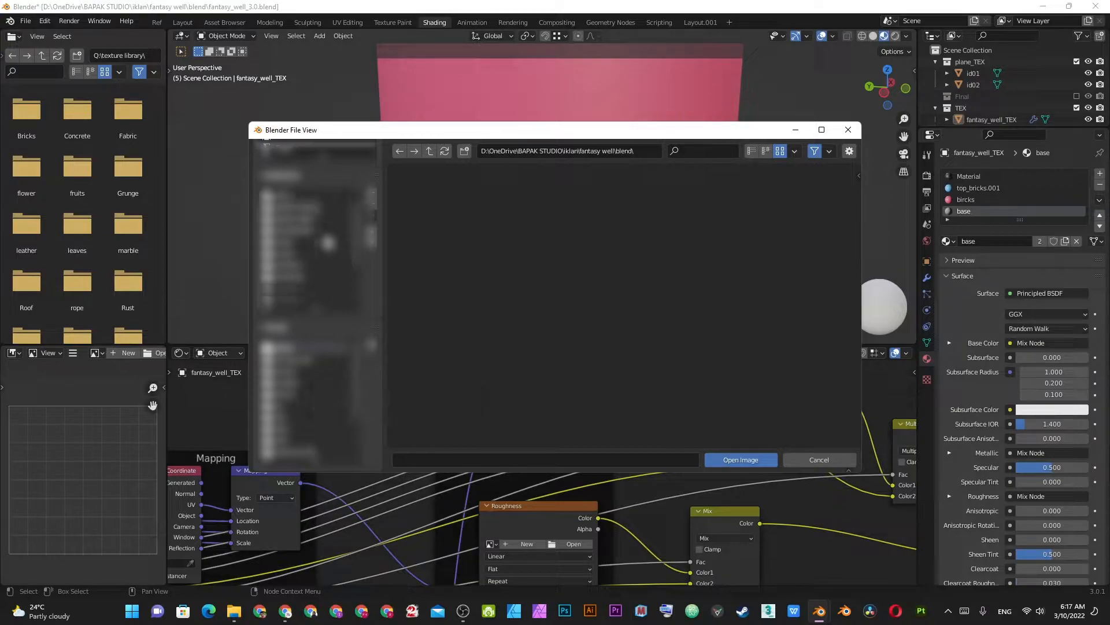
click(301, 277)
click(511, 236)
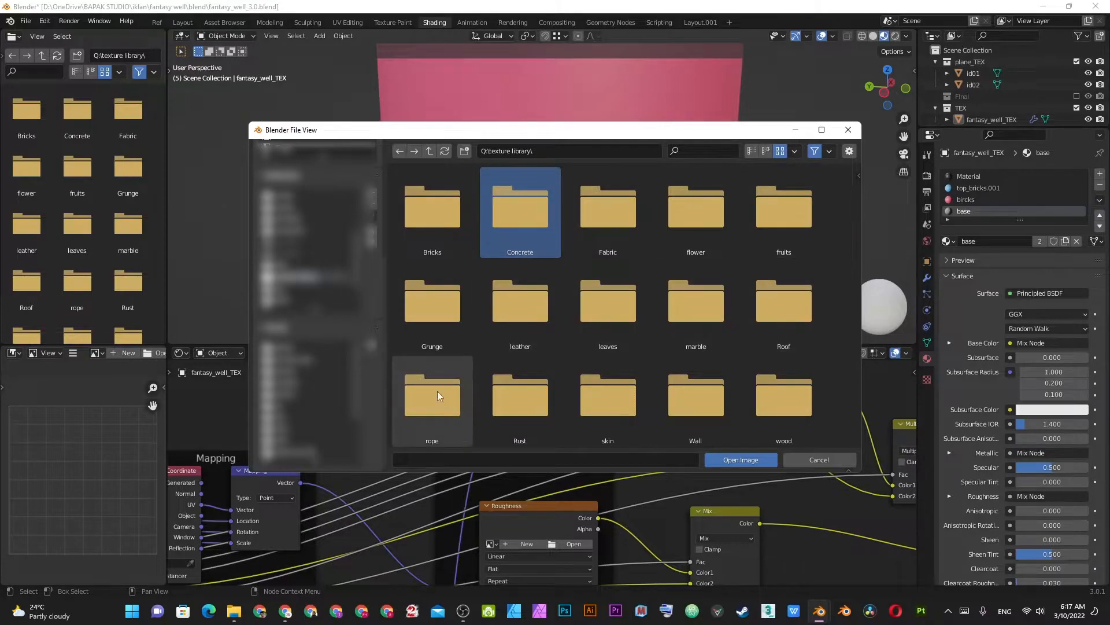
double_click(501, 399)
double_click(504, 220)
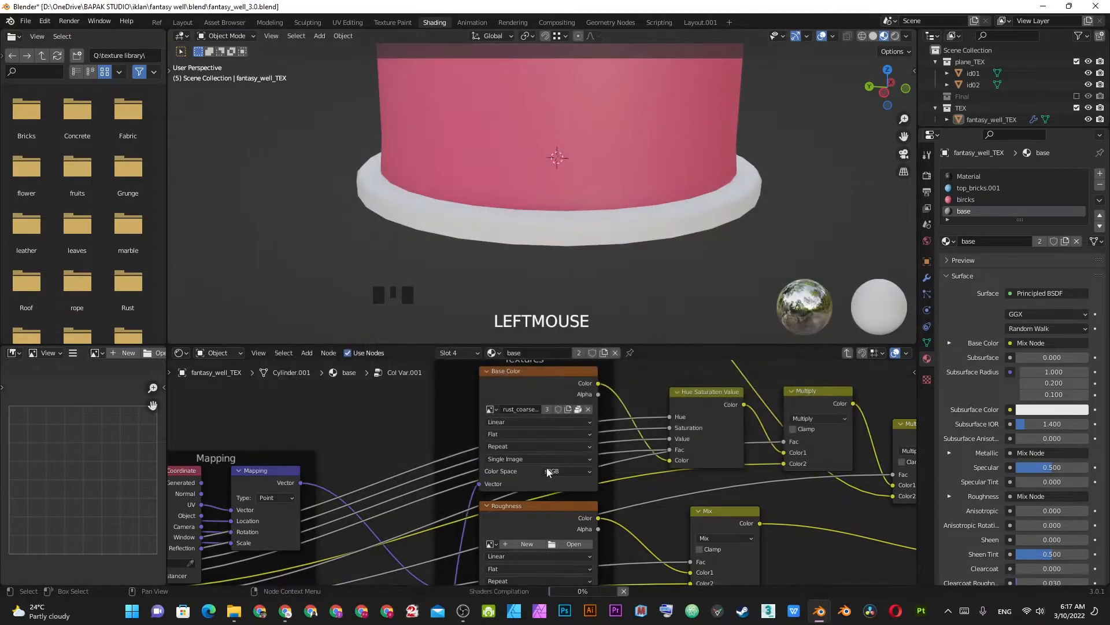
middle_drag(569, 531, 594, 447)
click(599, 460)
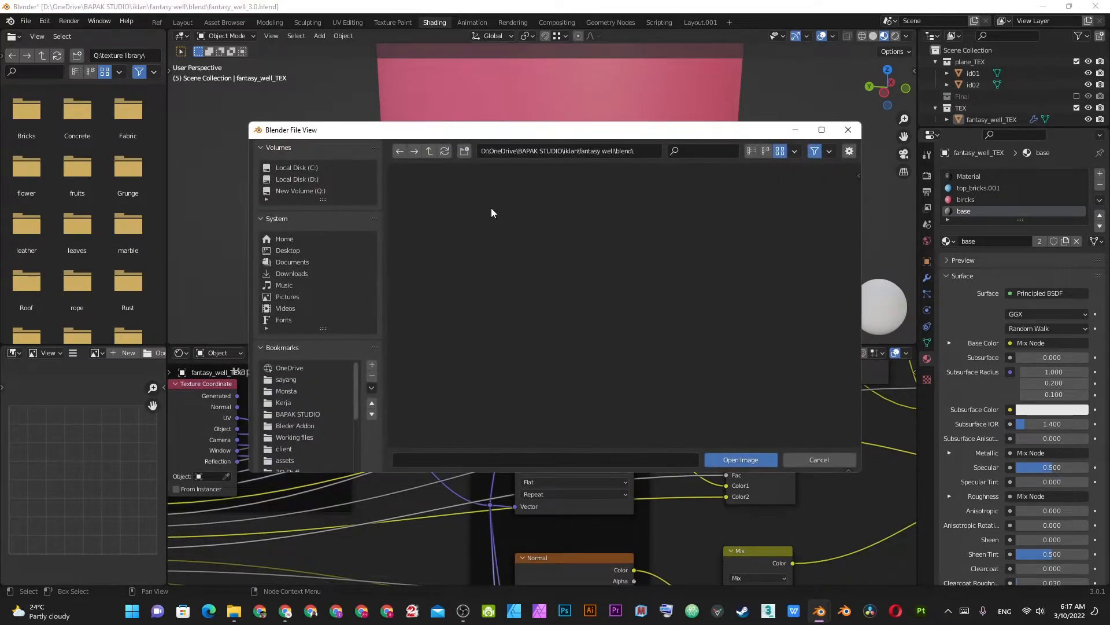
click(431, 151)
key(Escape)
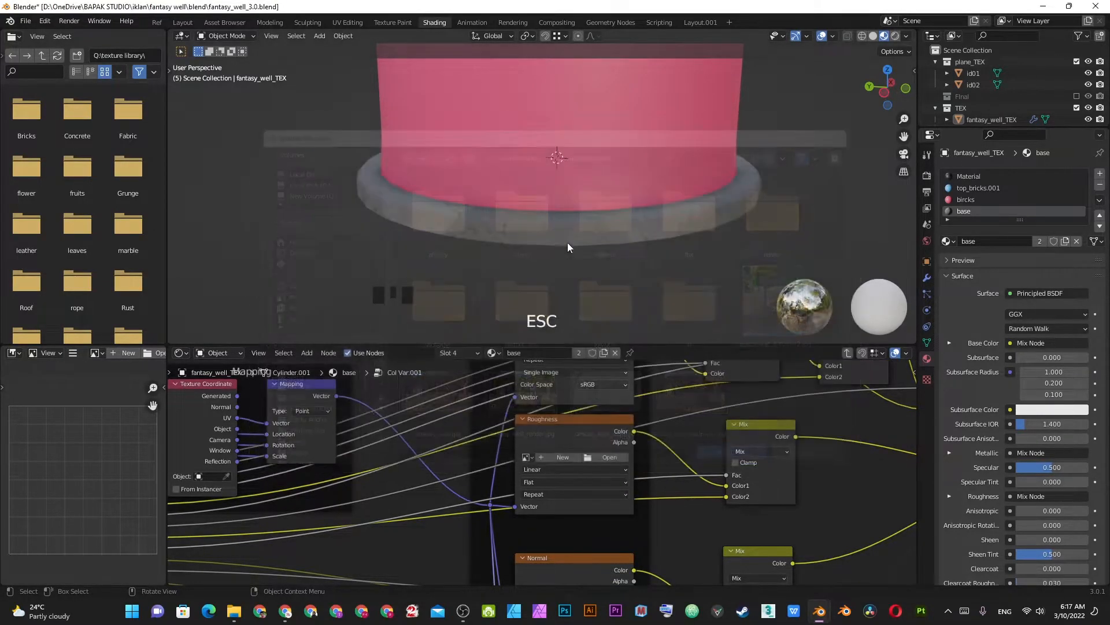
- Unlink the Base Color image in the Col Var group and open rust_coarse_01_diff_2k.jpg there again from the Rust folder
middle_drag(610, 431, 599, 500)
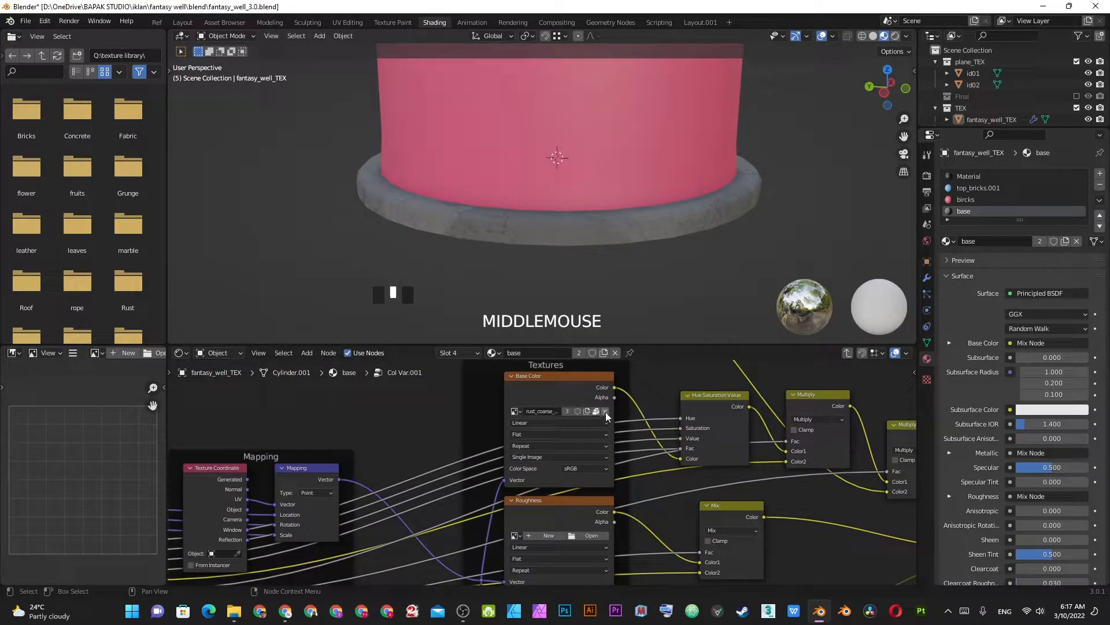
click(606, 412)
click(592, 412)
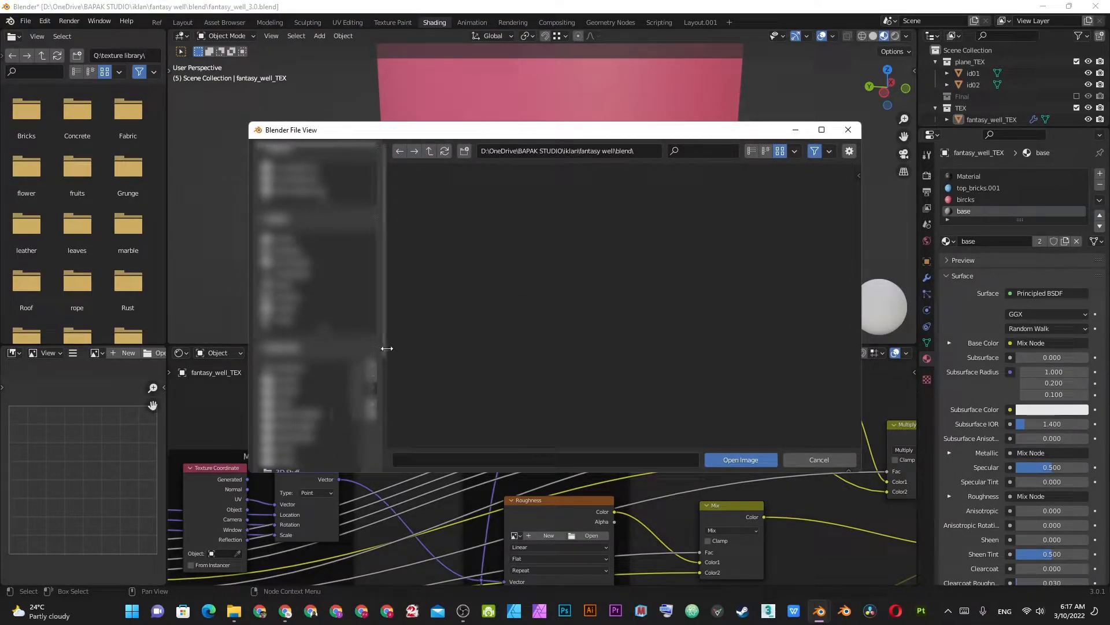
scroll(330, 392, down, 5)
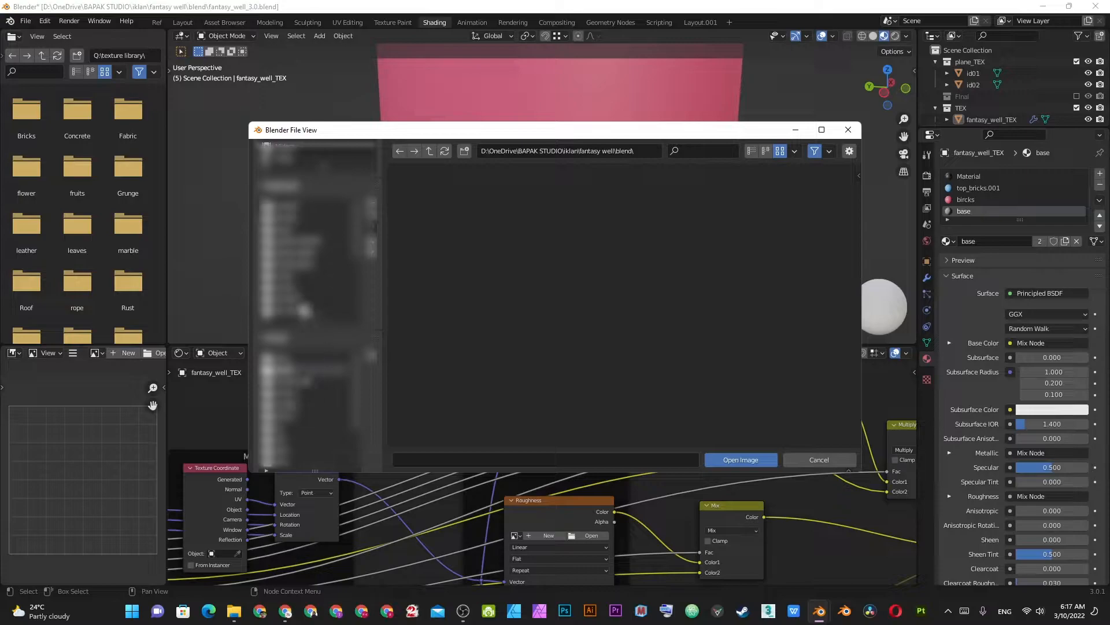
click(302, 283)
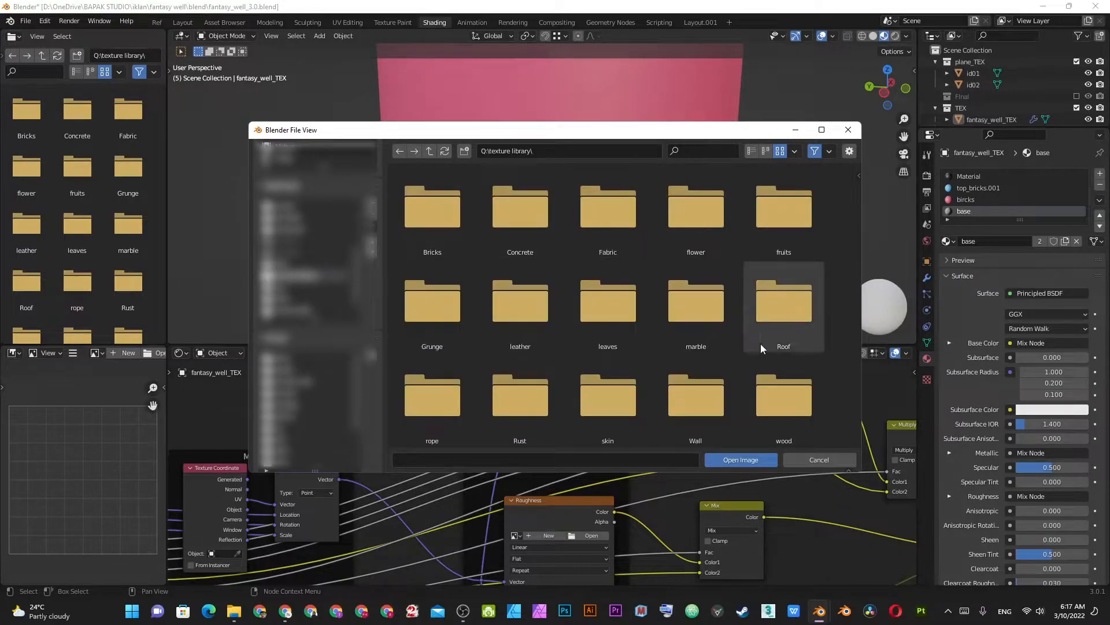
click(520, 395)
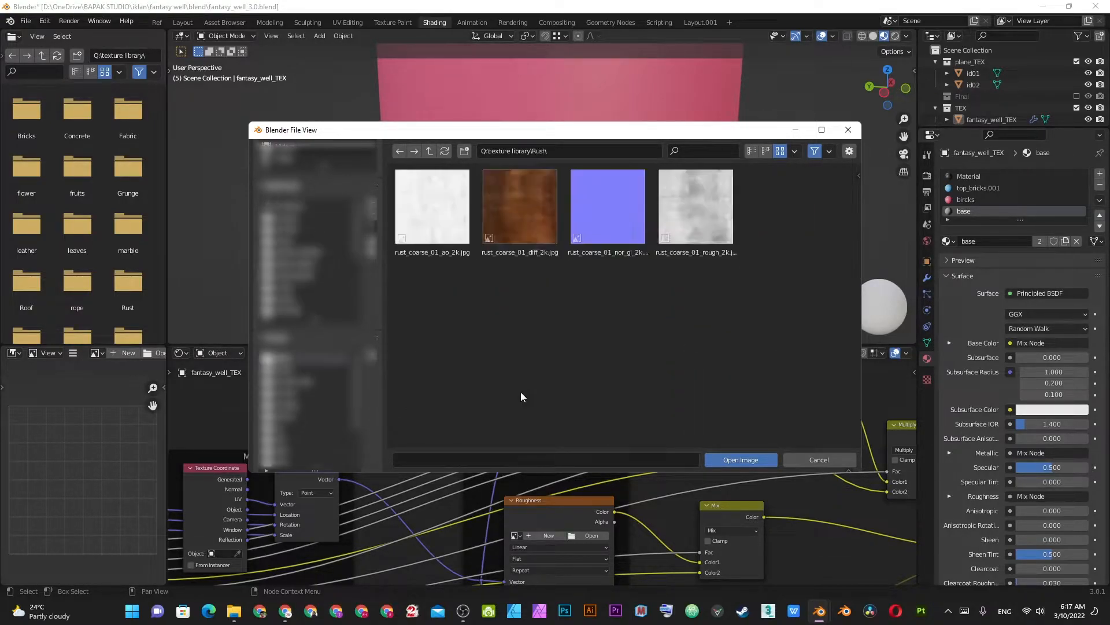
double_click(500, 233)
- Load rust_coarse_01_rough_2k.jpg into the Col Var group's Roughness texture and rust_coarse_01_nor_gl_2k.jpg into its Normal texture
click(586, 535)
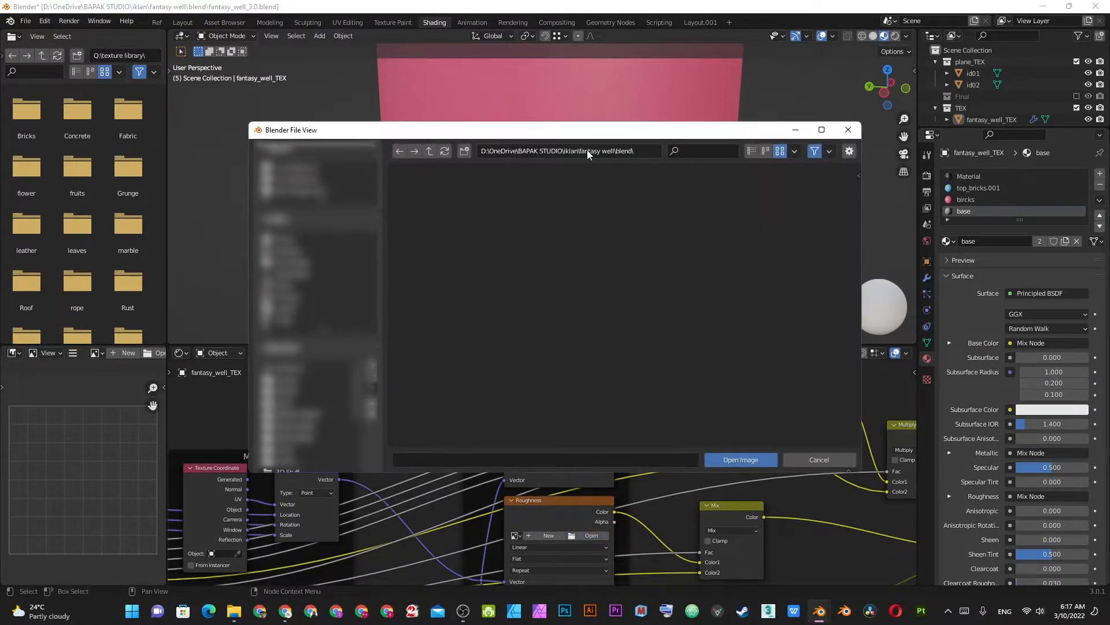
double_click(702, 215)
middle_drag(595, 558, 636, 479)
click(619, 509)
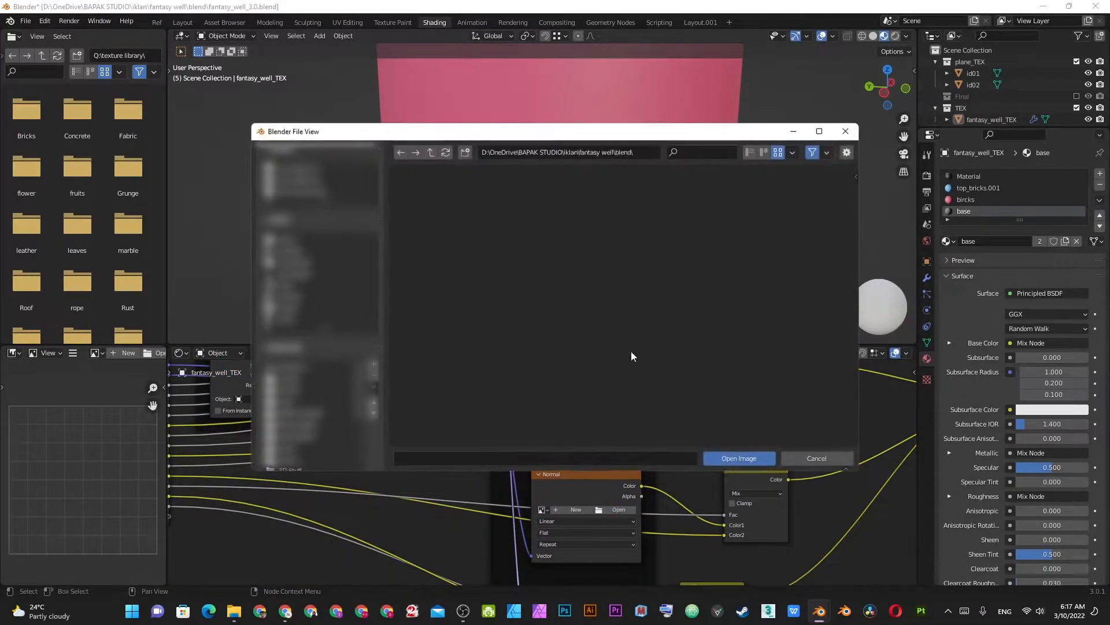
double_click(589, 230)
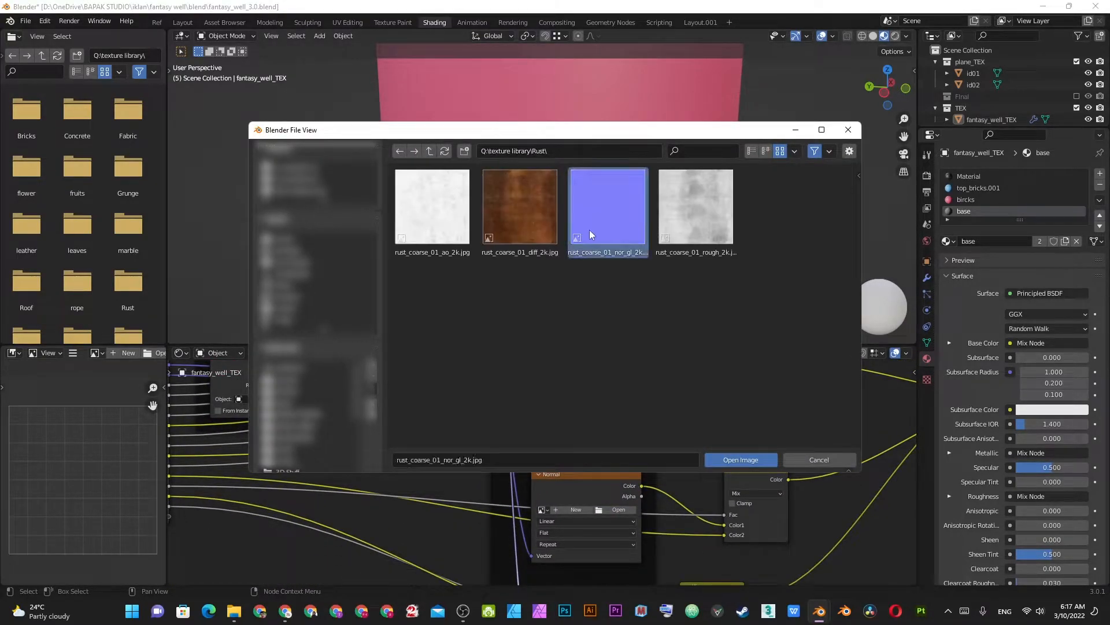
- Leave the Col Var node group for the base material's main node tree and save the file
middle_drag(606, 465, 584, 398)
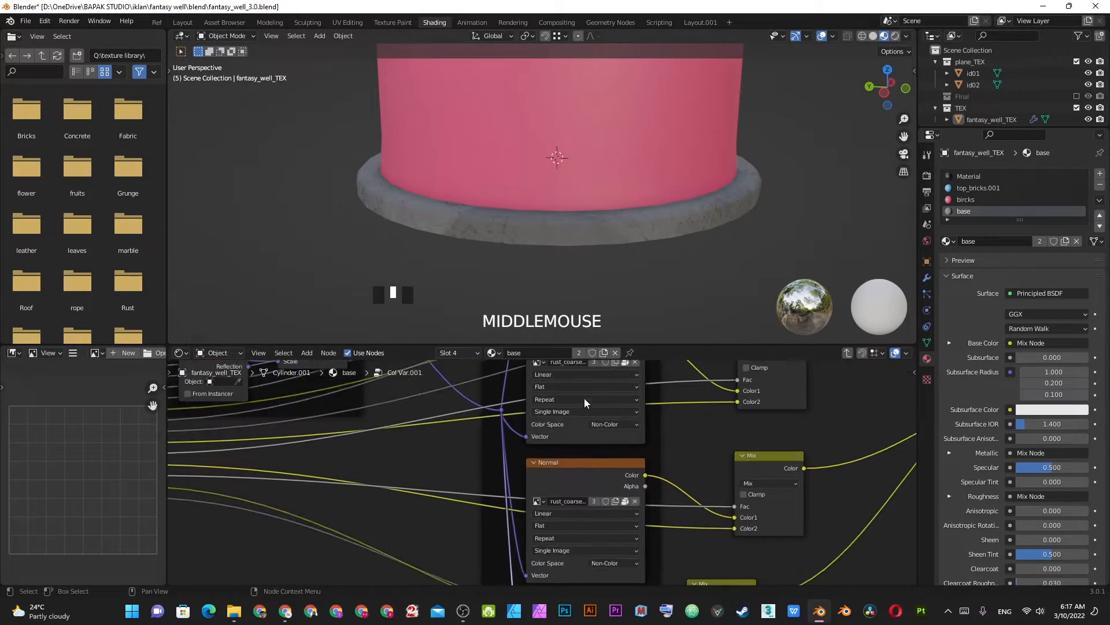
scroll(584, 398, up, 2)
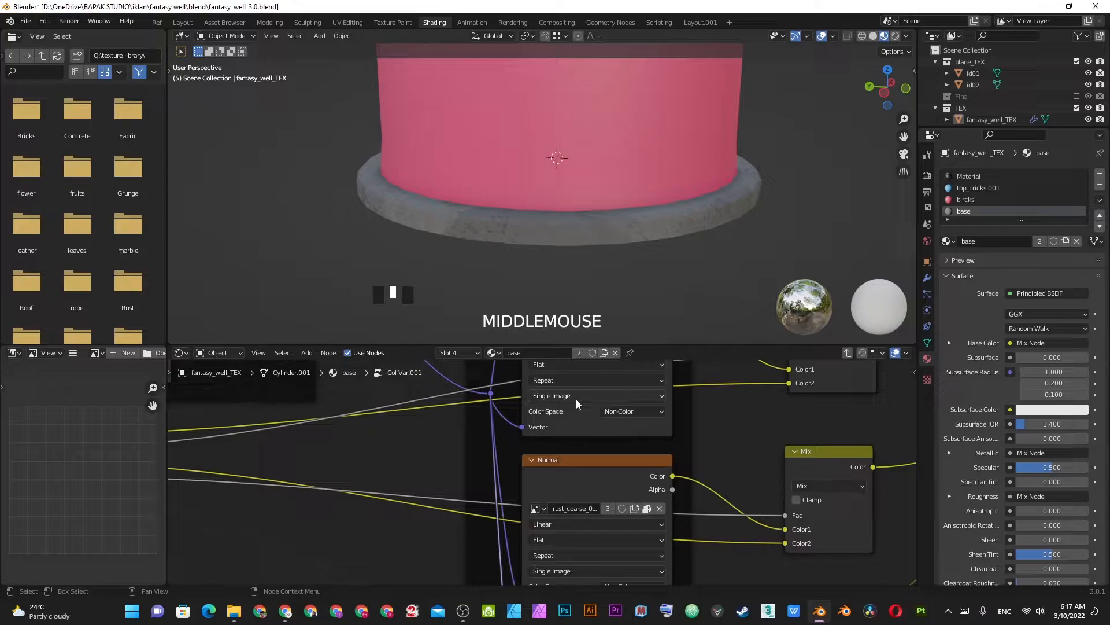
scroll(624, 457, down, 3)
middle_drag(618, 504, 568, 504)
scroll(568, 505, up, 4)
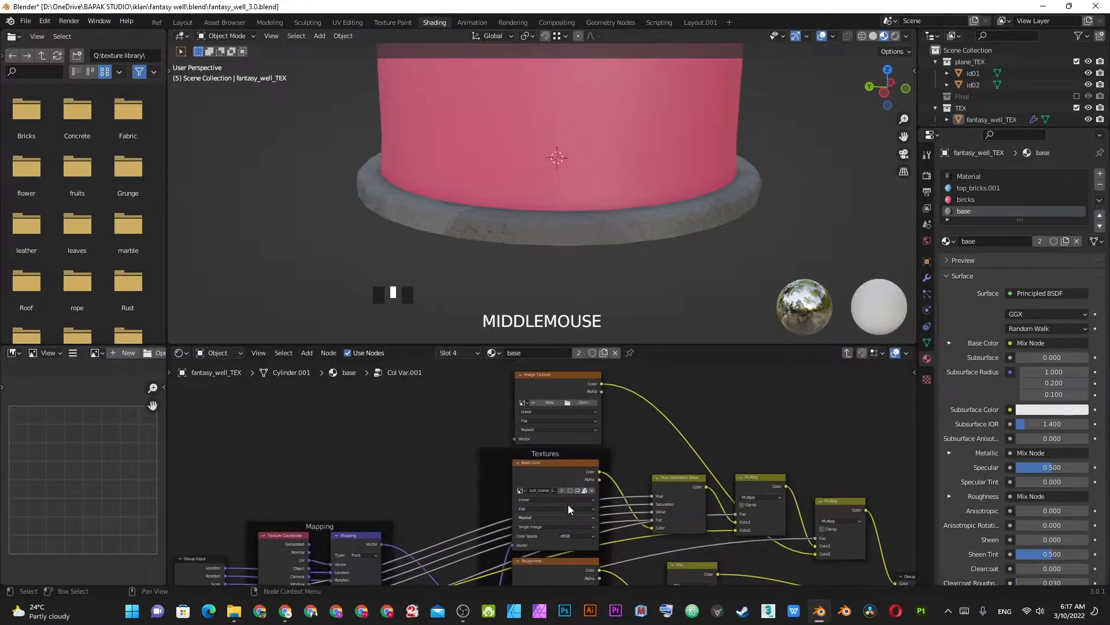
key(Tab)
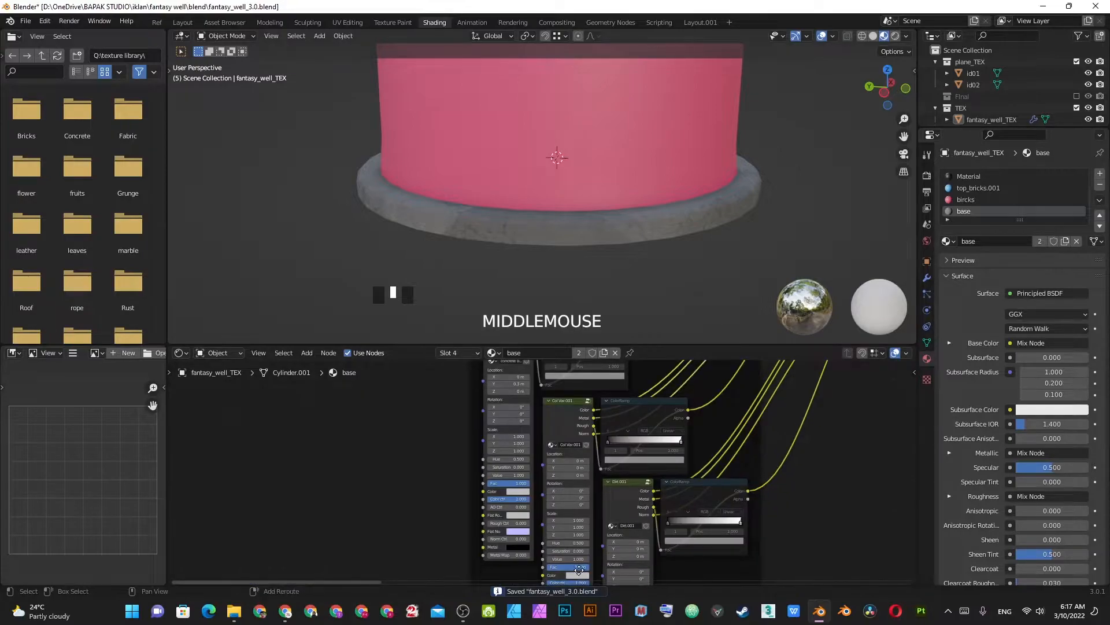
scroll(578, 453, up, 3)
key(ctrl+s)
- Examine the Col Var group's controls, the Mask nodes and the base ring in the viewport
scroll(579, 463, up, 2)
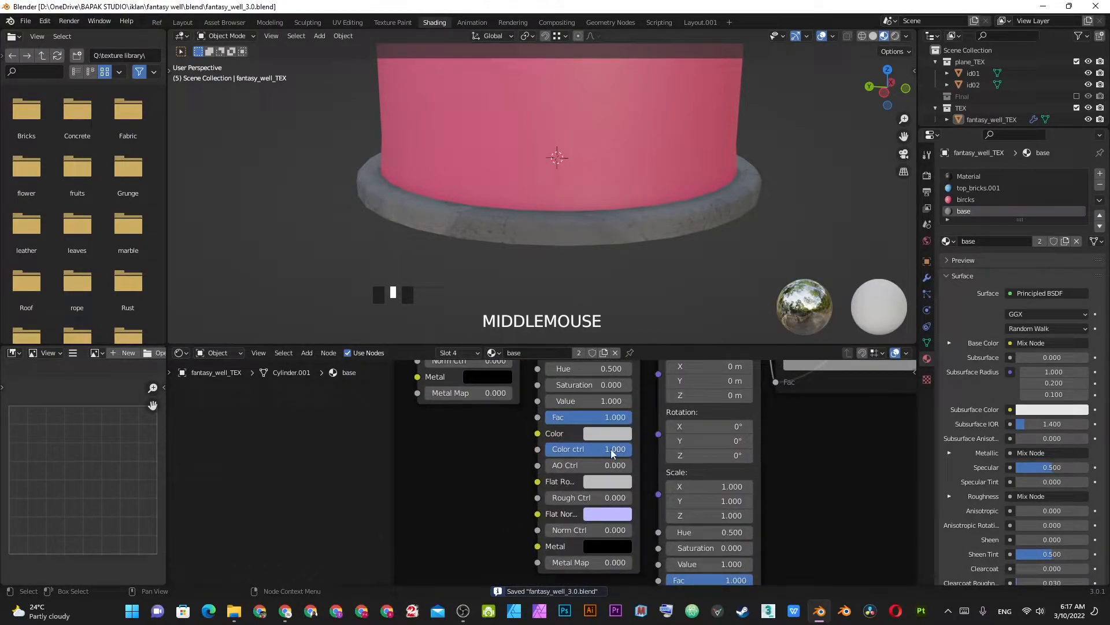
middle_drag(561, 425, 544, 491)
scroll(544, 490, down, 3)
scroll(542, 491, up, 2)
middle_drag(553, 570, 558, 520)
scroll(561, 533, down, 6)
scroll(561, 533, down, 5)
middle_drag(613, 405, 543, 578)
scroll(550, 383, down, 2)
middle_drag(648, 222, 542, 281)
- Save the file and browse to the texture library's Grunge folder for the Mask frame's image texture
key(ctrl+s)
scroll(651, 449, up, 1)
click(561, 462)
drag(720, 436, 480, 463)
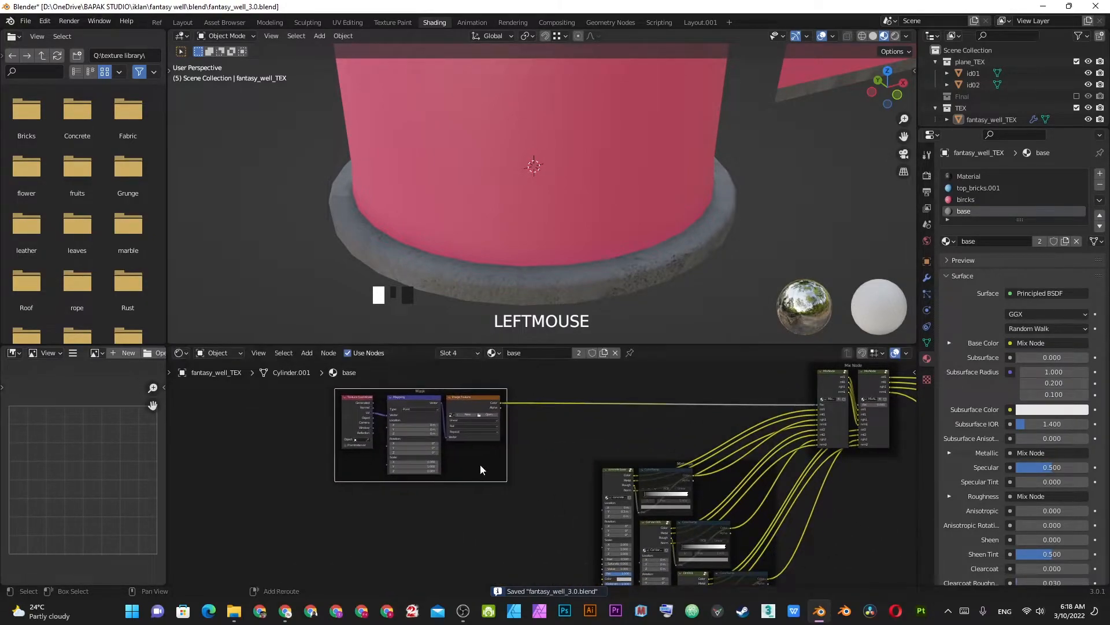
alt+scroll(567, 501, up, 1)
key(s)
scroll(717, 449, up, 1)
key(ctrl+s)
shift+middle_drag(738, 463, 644, 421)
click(644, 421)
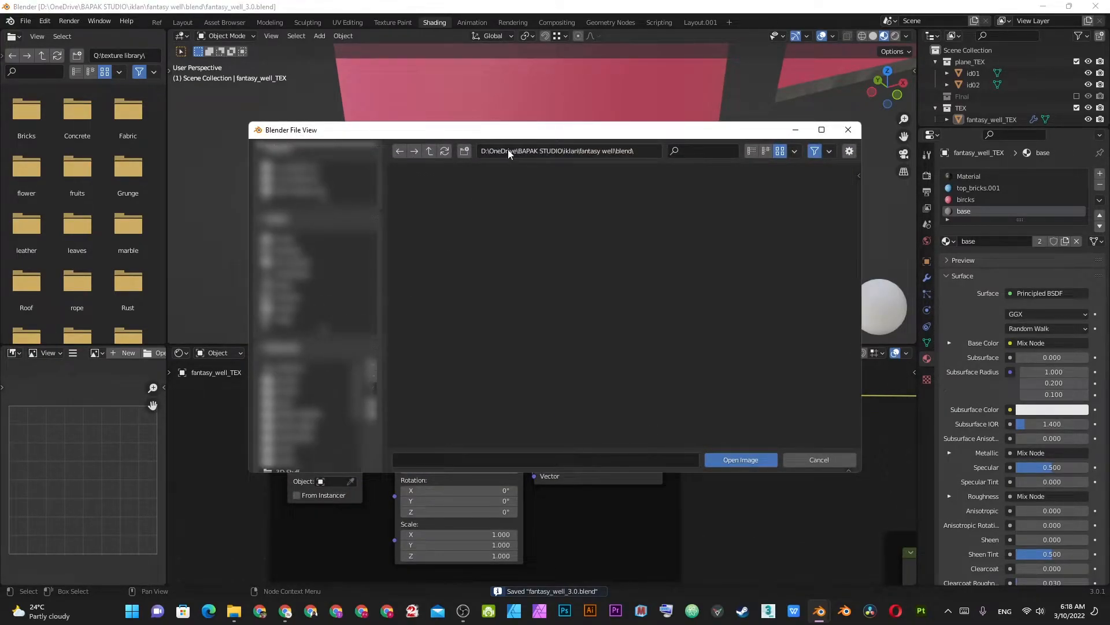
text(Q:\texture library\Rust\)
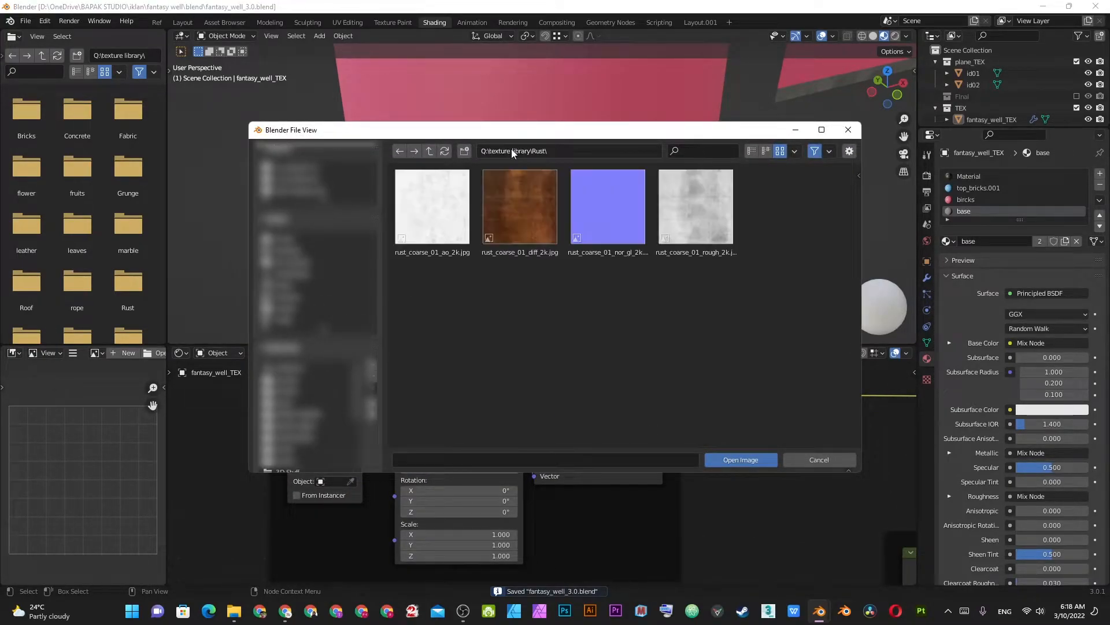
click(429, 152)
scroll(745, 290, down, 1)
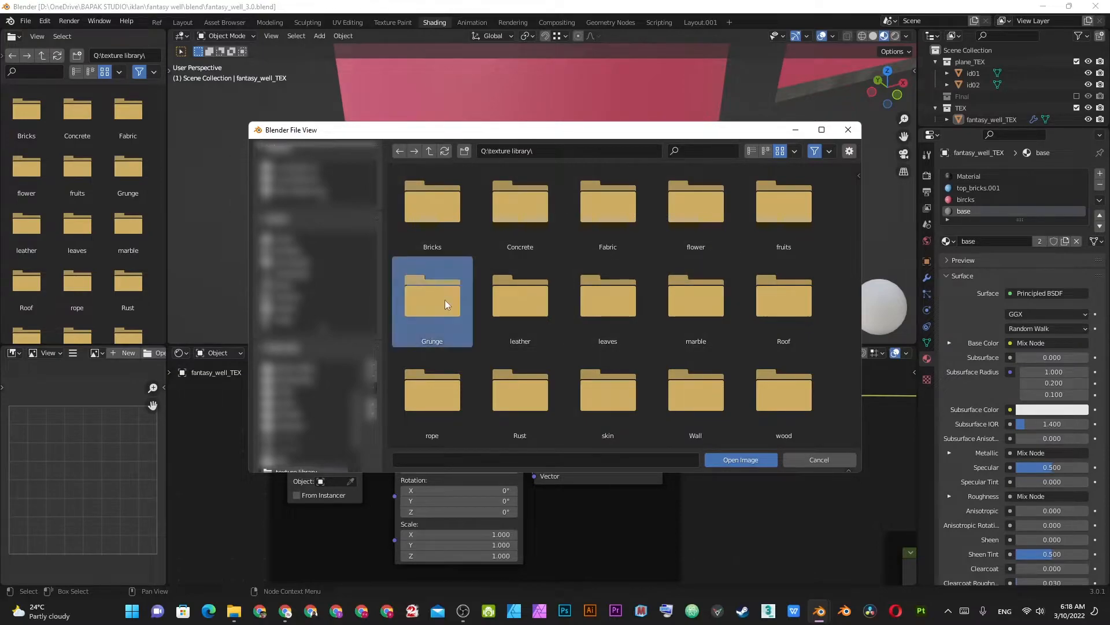
double_click(446, 299)
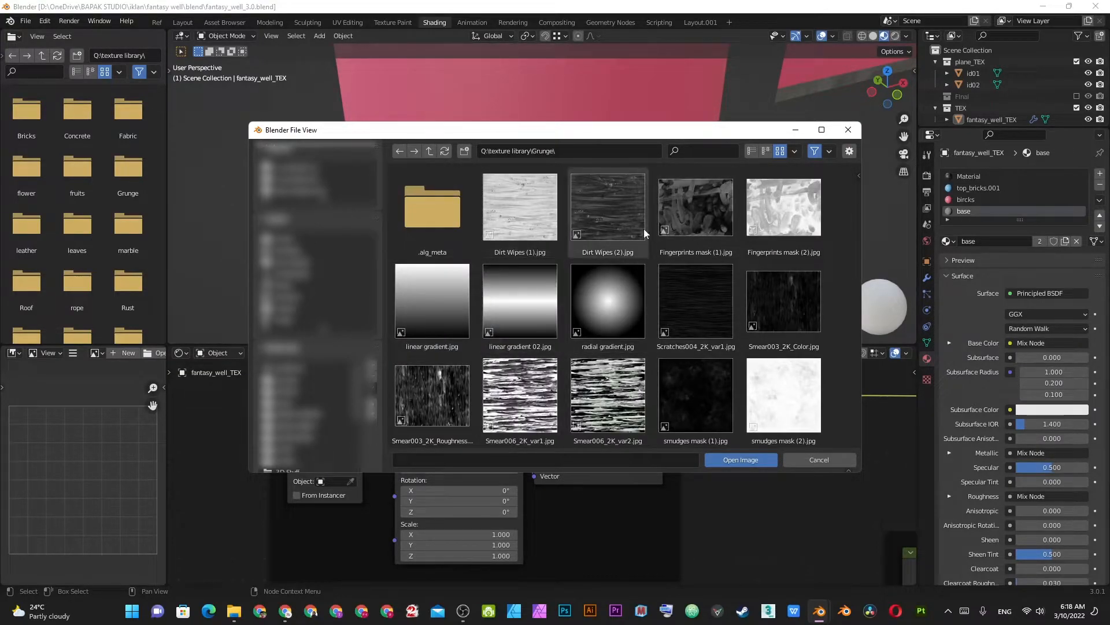
scroll(591, 192, down, 2)
- Switch to Chrome and look through ambientCG's materials for the search term imperfections
key(alt+Tab)
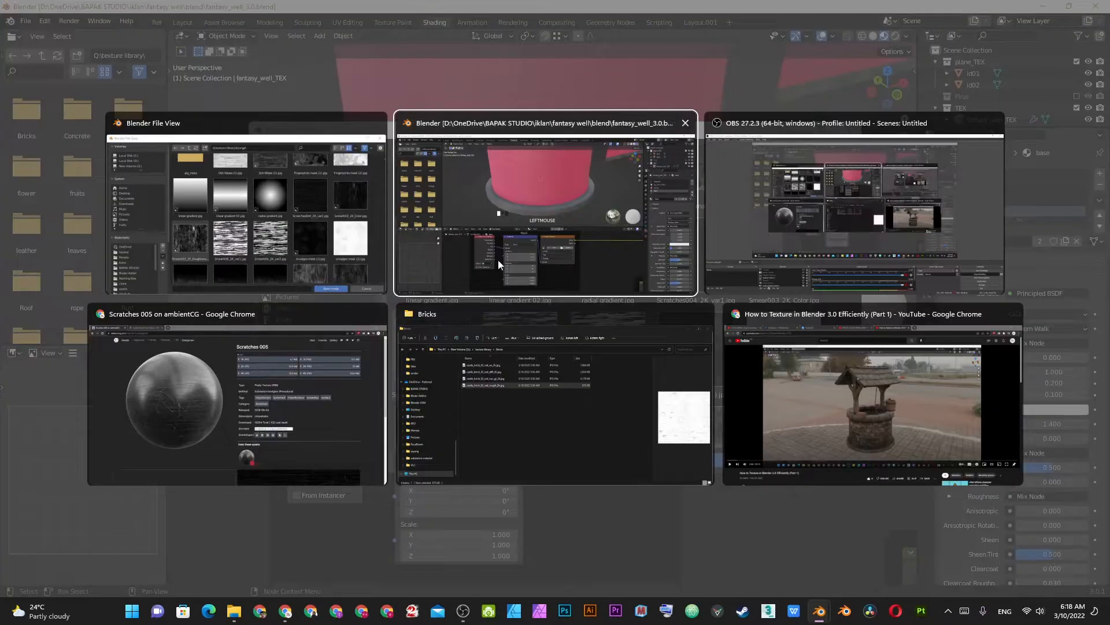
click(232, 408)
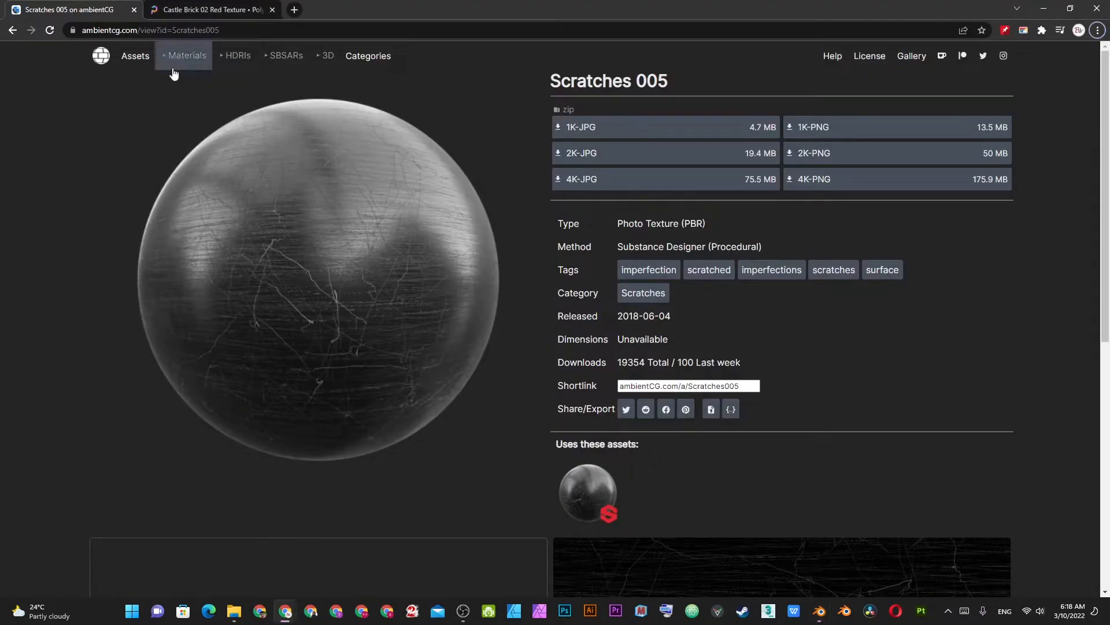
key(alt+Left)
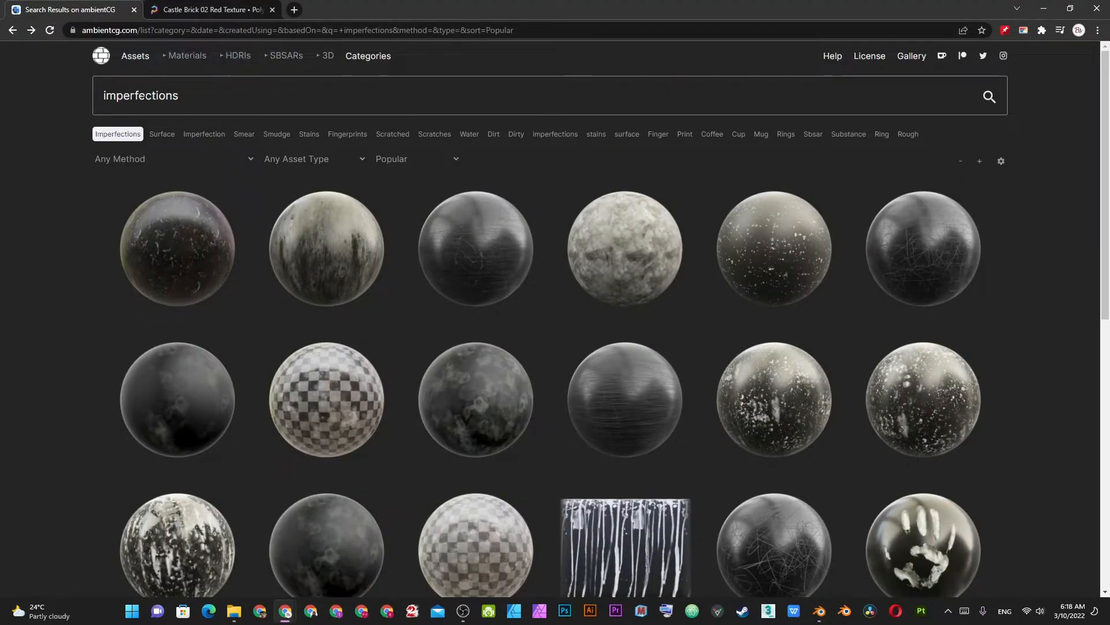
scroll(367, 268, down, 5)
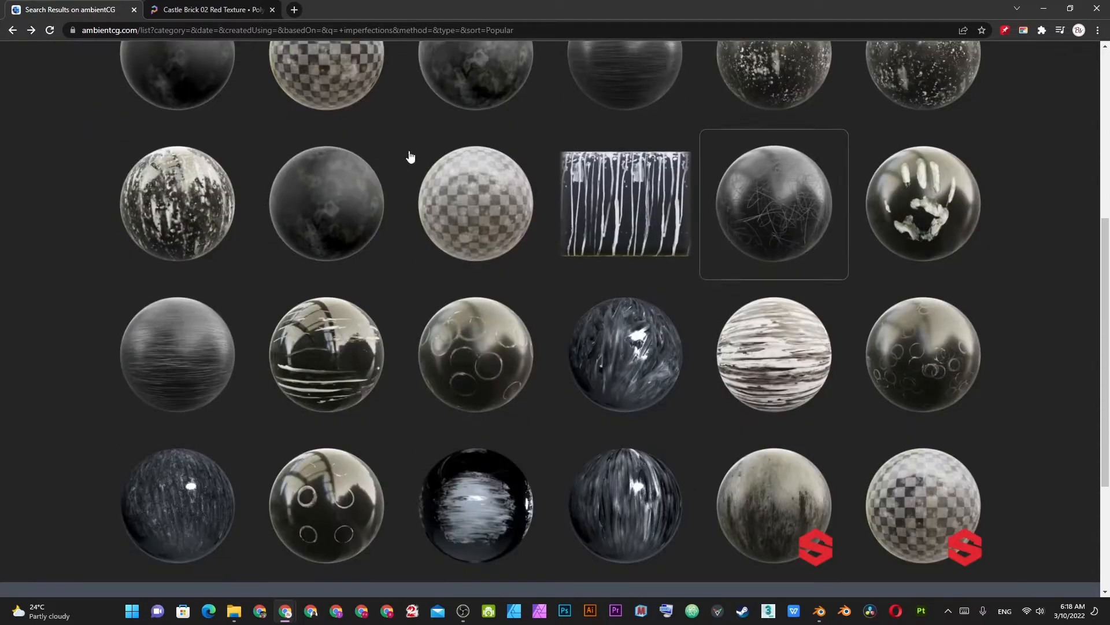
scroll(465, 336, up, 5)
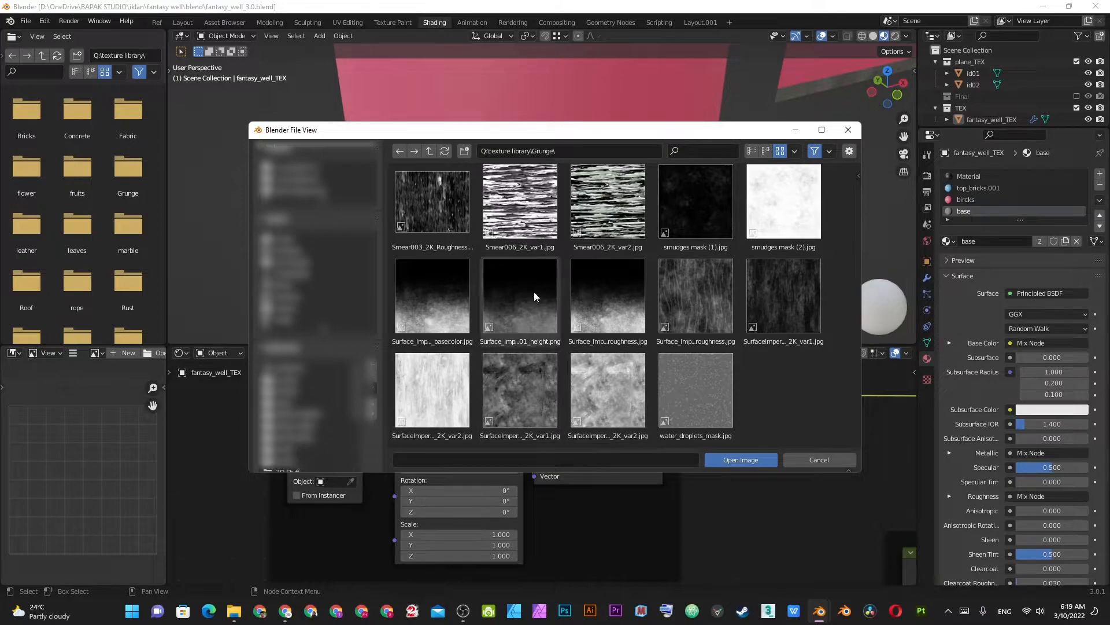
- Back in Blender, load SurfaceImperfections008_2K_var2.jpg into the Mask texture and set its color space to Non-Color
double_click(596, 396)
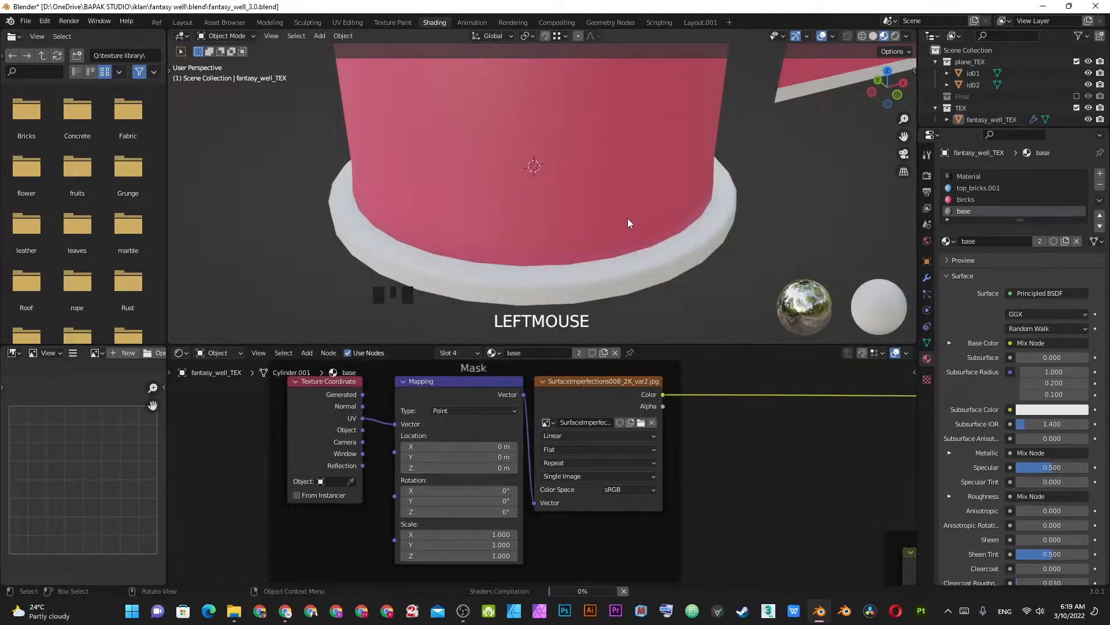
scroll(630, 237, down, 3)
middle_drag(632, 248, 652, 494)
scroll(566, 290, up, 4)
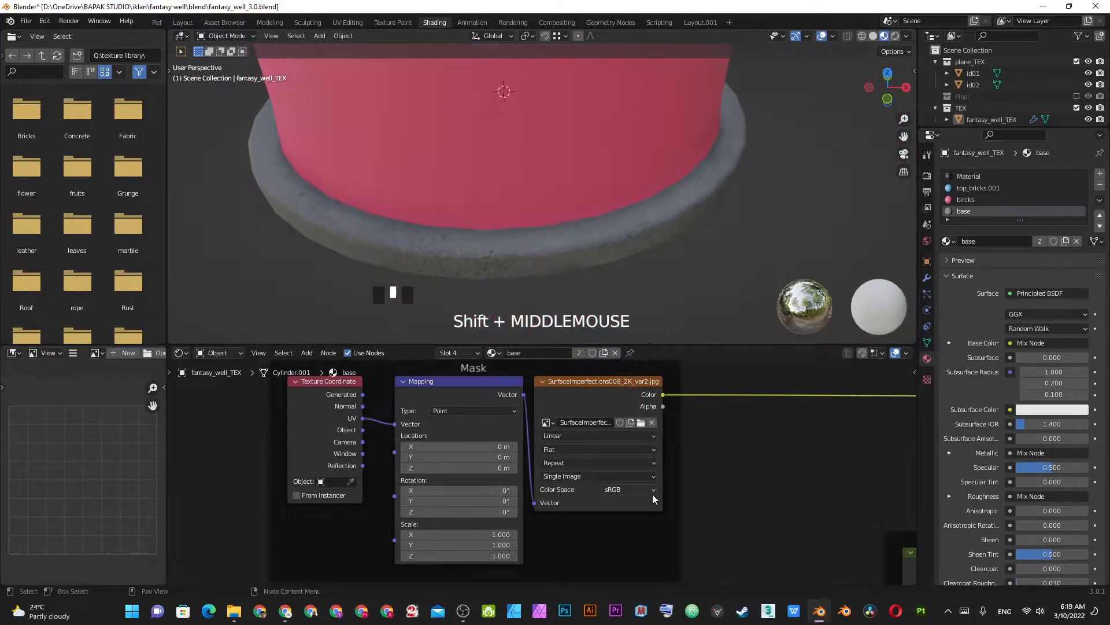
click(650, 491)
key(n)
- Preview the Col Var group's output on the base ring, comparing it with the concrete base group
scroll(653, 439, down, 2)
scroll(653, 440, down, 4)
scroll(493, 476, up, 4)
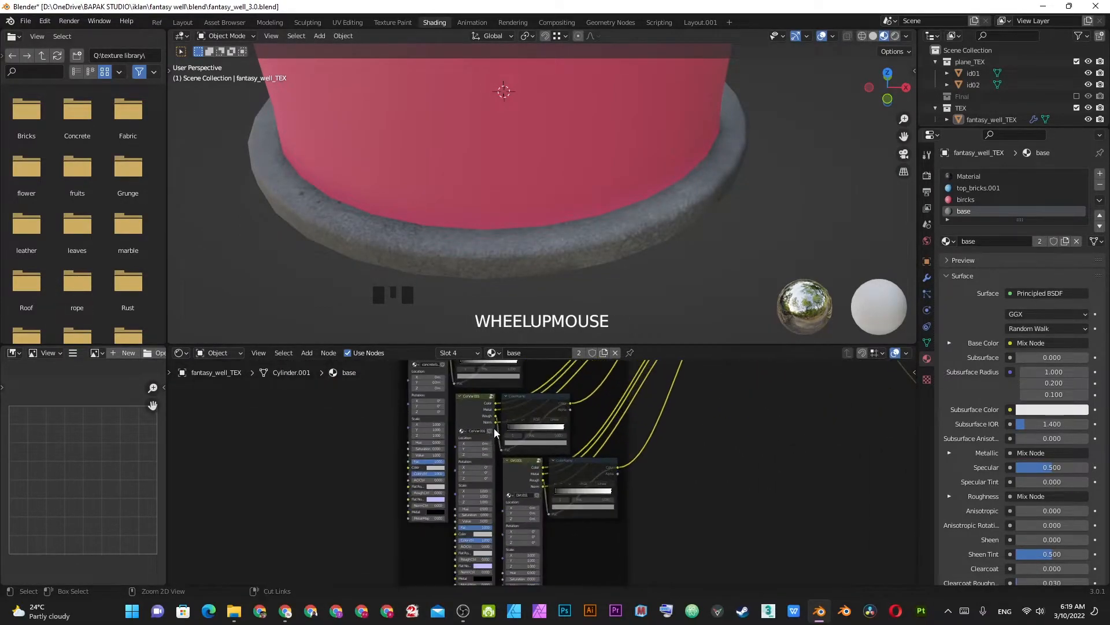
ctrl+shift+click(484, 405)
shift+middle_drag(483, 404, 511, 438)
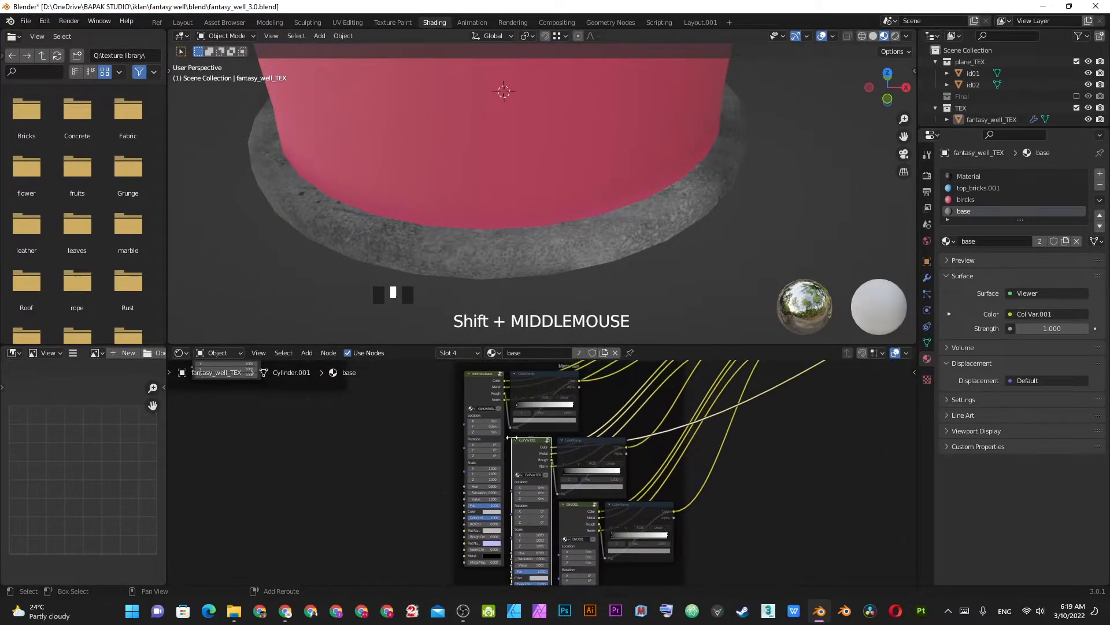
ctrl+shift+click(489, 383)
ctrl+shift+click(538, 450)
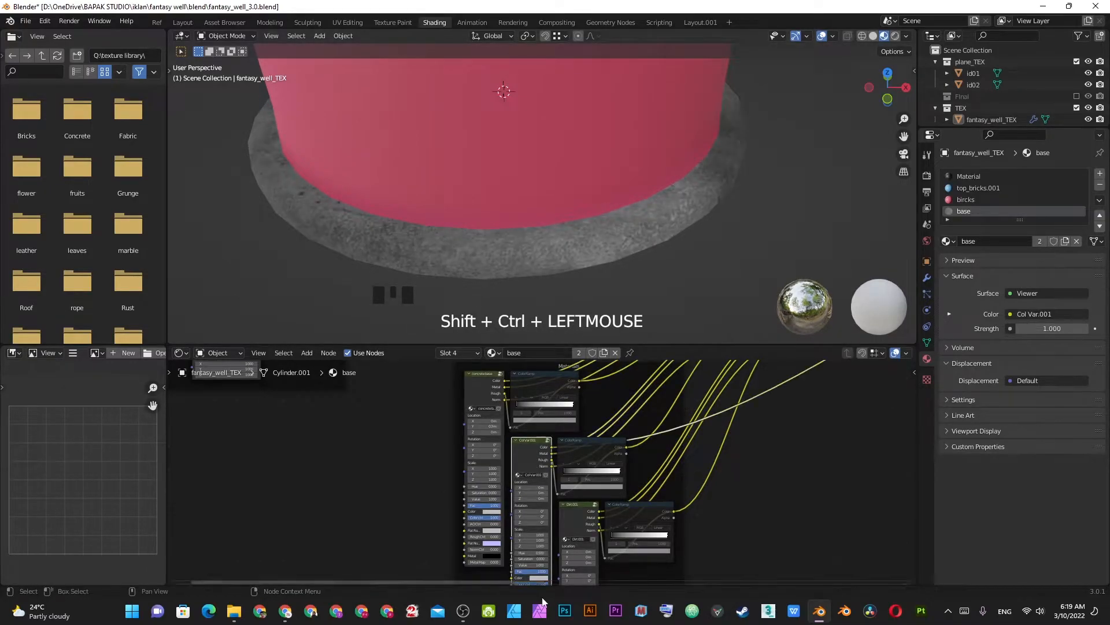
- Set the Col Var group's scale to 2 on all axes and its Y location to about 0.56 m
shift+middle_drag(539, 547, 549, 454)
scroll(549, 454, up, 5)
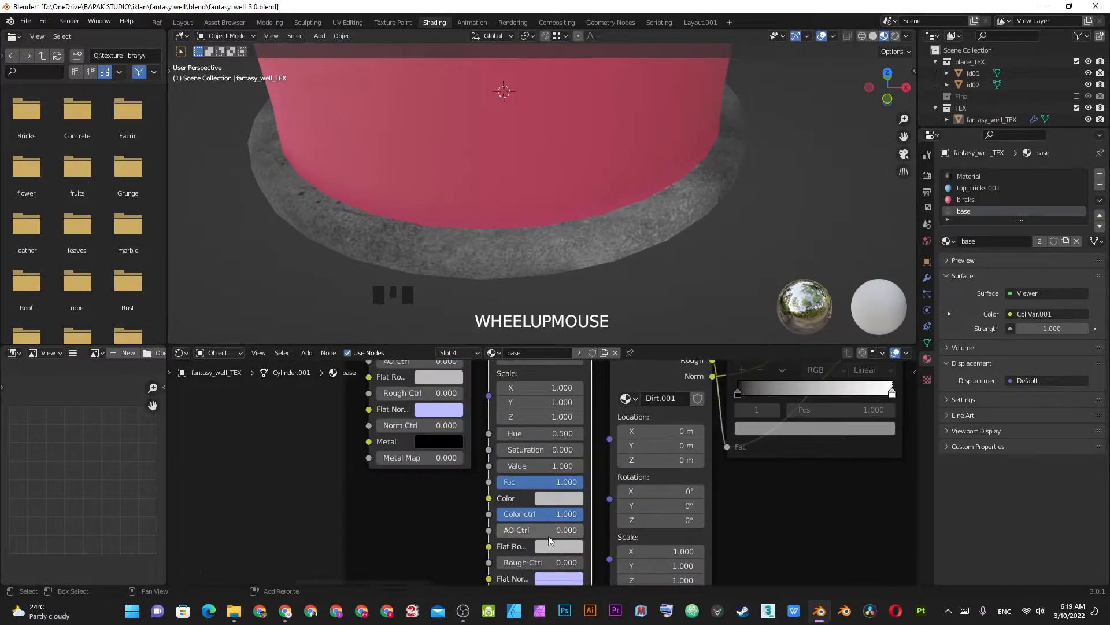
middle_drag(533, 431, 533, 525)
drag(543, 403, 542, 433)
text(2)
key(KP_Enter)
middle_drag(515, 231, 620, 204)
scroll(620, 205, up, 2)
shift+middle_drag(521, 405, 533, 501)
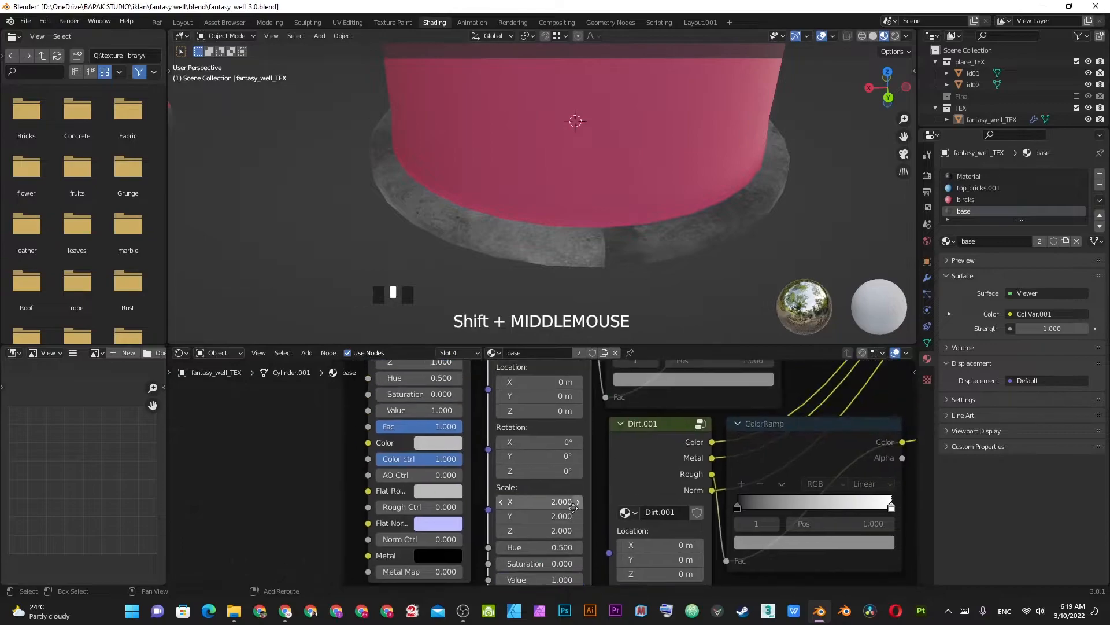
shift+drag(538, 395, 596, 395)
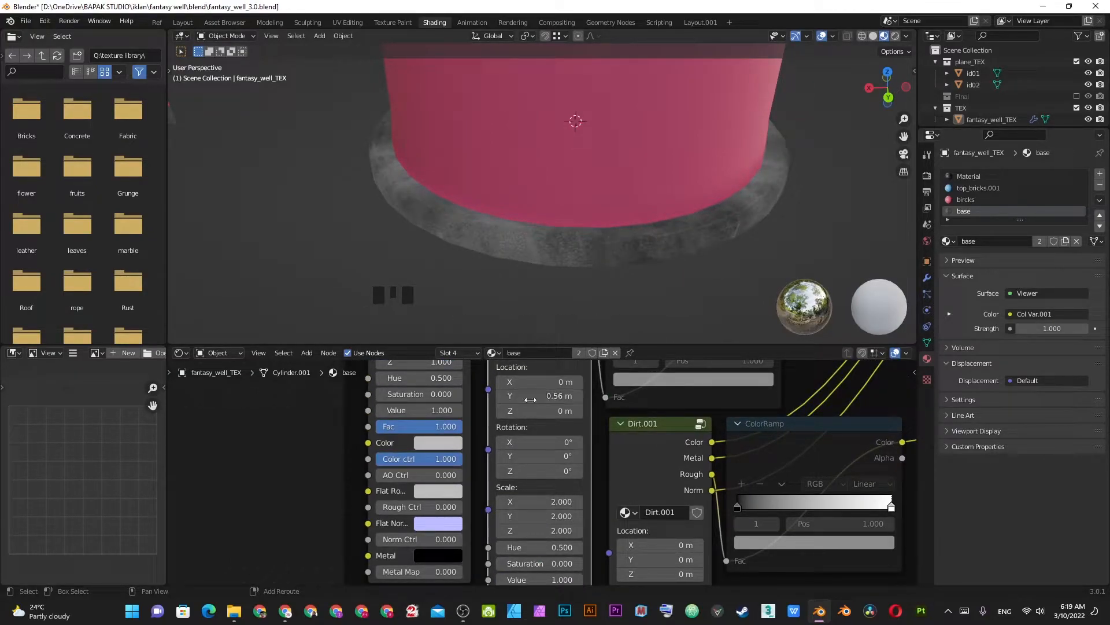
- Try the Col Var group with Saturation at 1 and Color ctrl at 0
shift+middle_drag(535, 564, 548, 501)
double_click(548, 501)
text(1)
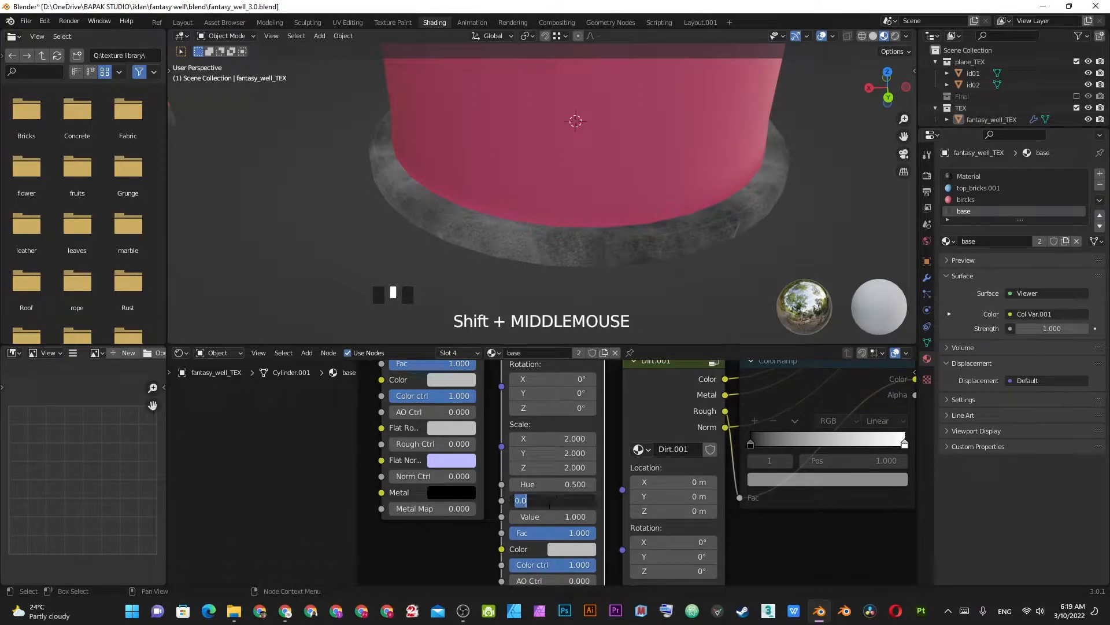
key(KP_Enter)
shift+middle_drag(561, 571, 564, 545)
drag(578, 541, 498, 540)
- Try a Saturation of 0.5 on the Col Var group, and return Saturation to 0 and Color ctrl to 1
double_click(558, 474)
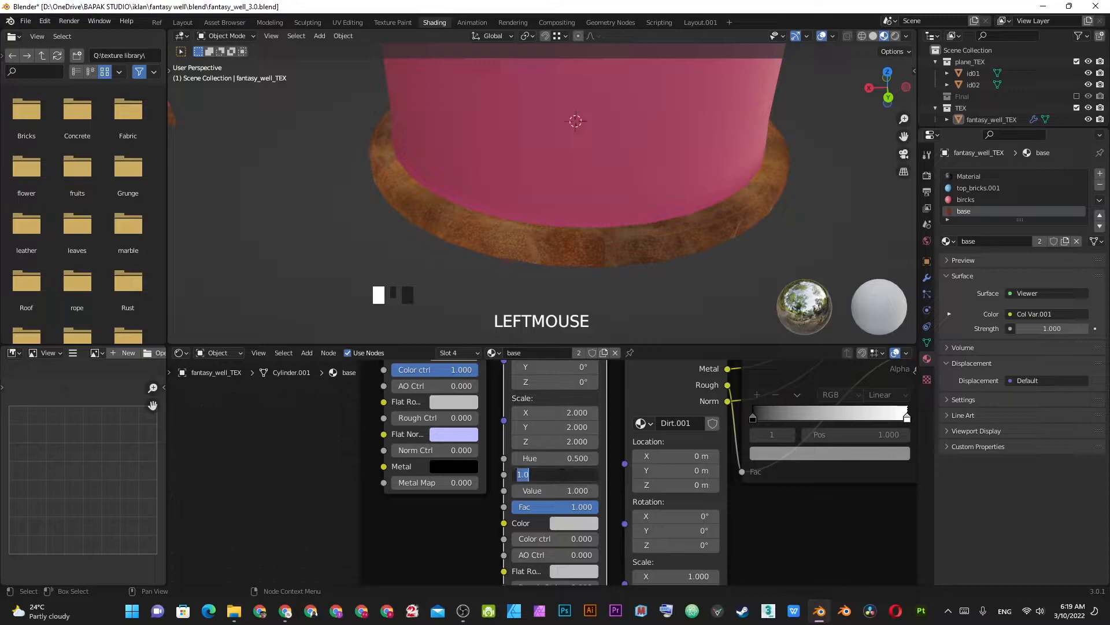
text(.5)
key(KP_Enter)
drag(560, 475, 512, 474)
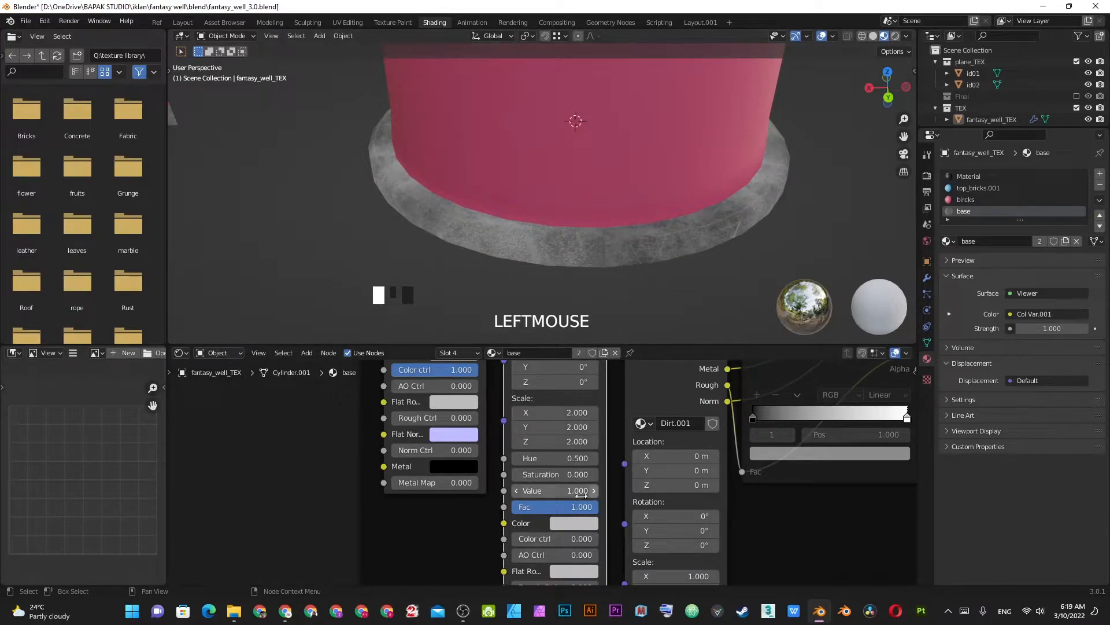
drag(546, 543, 599, 541)
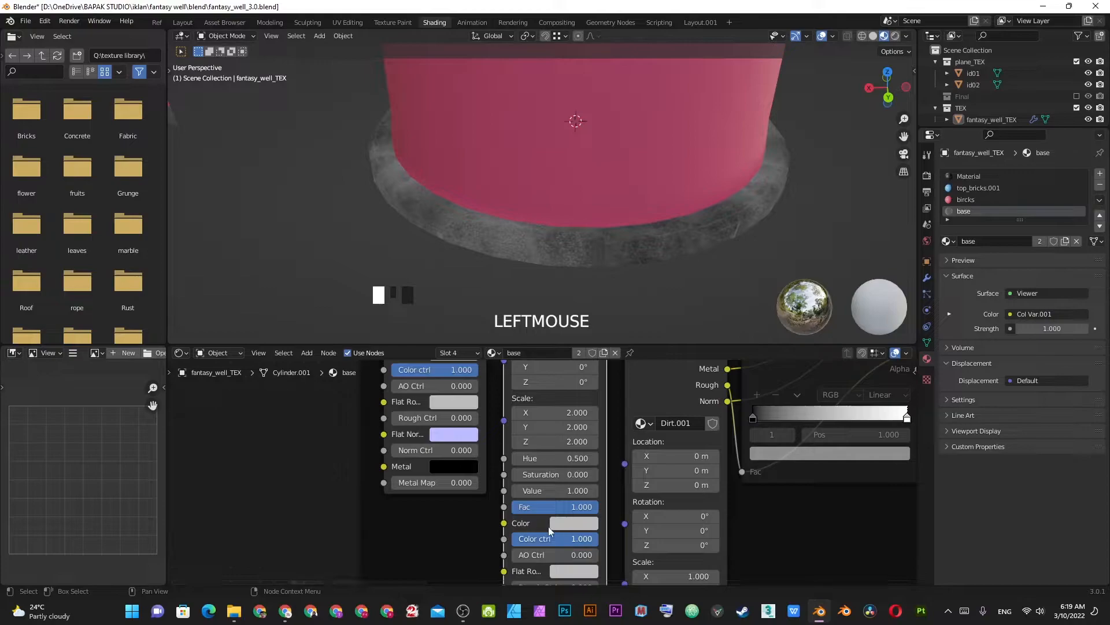
- Change the Col Var group's Color to a muted olive yellow
click(561, 523)
click(574, 355)
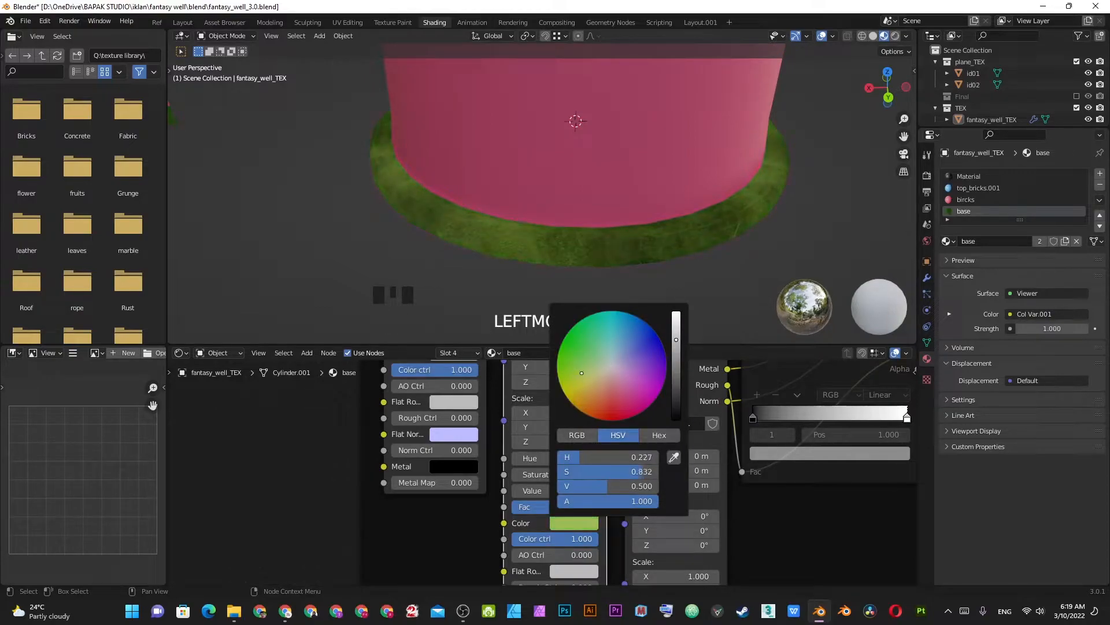
mouse_move(582, 384)
mouse_down()
mouse_move(596, 375)
mouse_move(590, 385)
mouse_up()
click(677, 352)
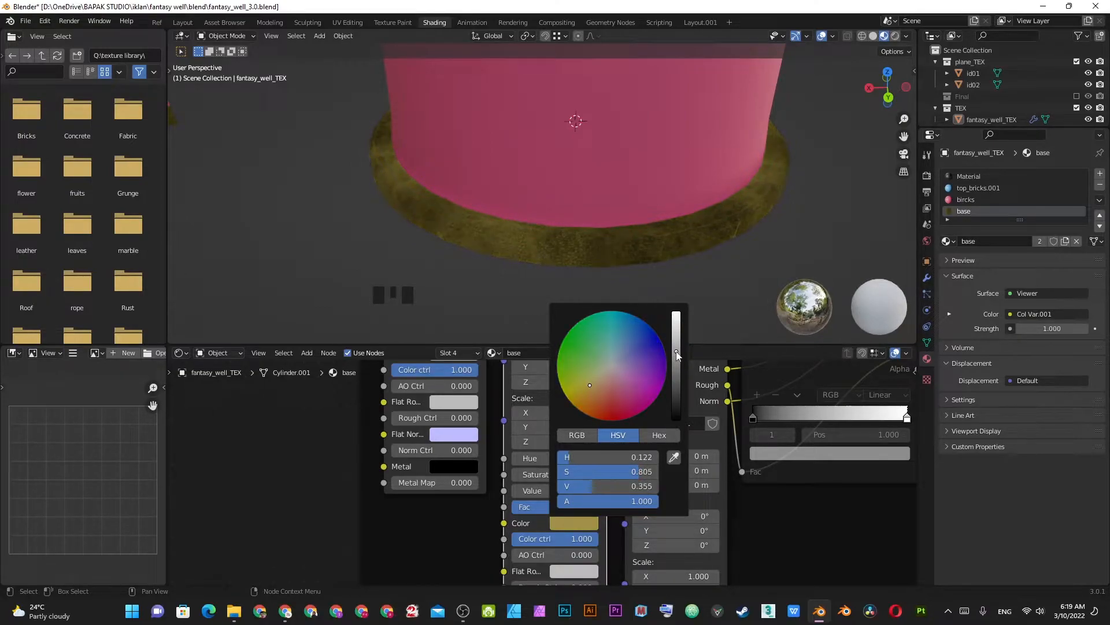
click(677, 344)
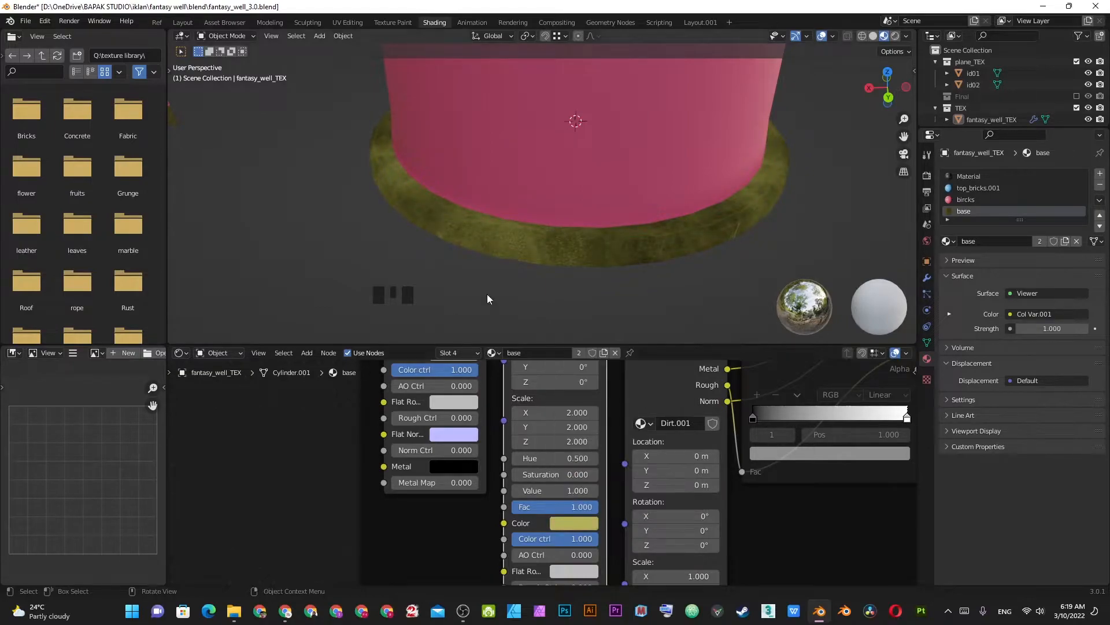
- Switch the preview back to the base material's full Principled BSDF and inspect the ring under rotated environment lighting
middle_drag(454, 315, 616, 241)
scroll(614, 193, up, 2)
scroll(550, 380, down, 3)
middle_drag(550, 381, 623, 404)
scroll(624, 403, down, 2)
ctrl+shift+click(682, 429)
middle_drag(501, 234, 630, 193)
scroll(636, 234, up, 2)
middle_drag(529, 196, 575, 203)
ctrl+alt+drag(575, 203, 735, 212)
middle_drag(735, 211, 589, 203)
ctrl+alt+drag(591, 200, 665, 214)
- Open the base material's concrete base node group for editing
shift+middle_drag(380, 396, 489, 459)
scroll(503, 466, up, 4)
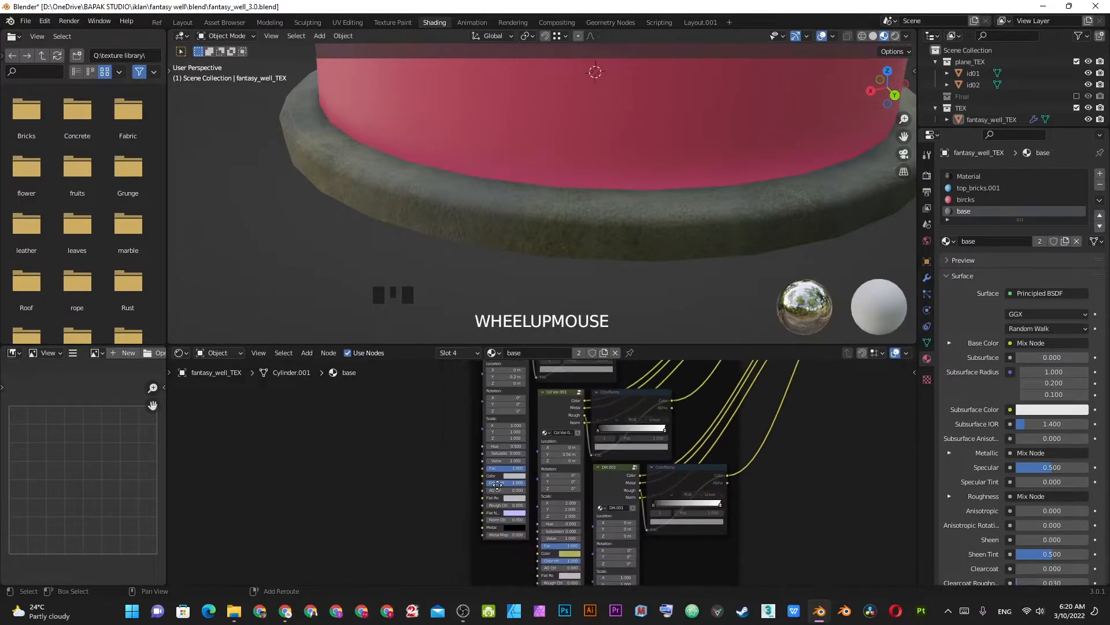
scroll(497, 485, up, 2)
key(Tab)
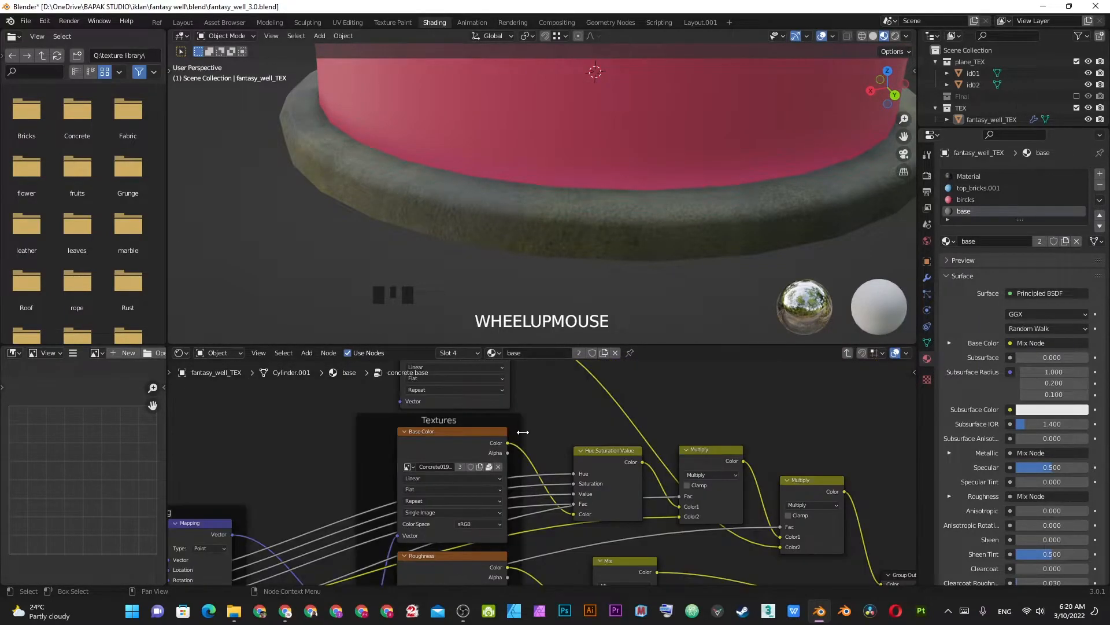
- Connect the Normal texture's Color to the second color input of its Mix node inside the concrete base group
scroll(541, 464, down, 10)
middle_drag(541, 560, 531, 511)
scroll(529, 512, up, 7)
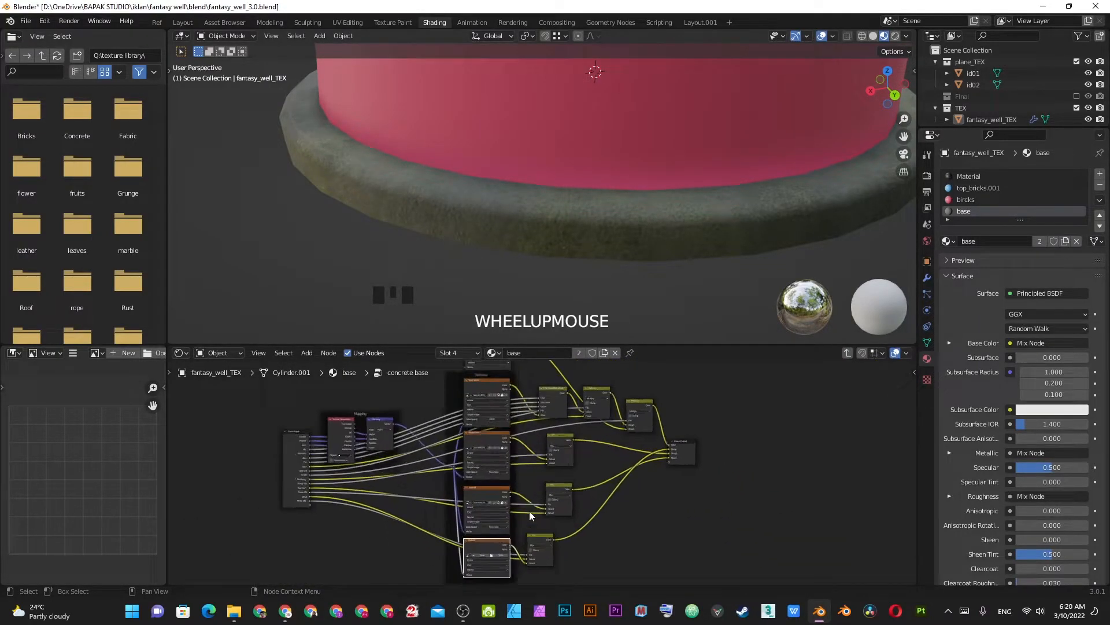
mouse_move(599, 407)
mouse_down()
mouse_move(544, 405)
mouse_move(625, 380)
mouse_move(607, 373)
mouse_move(595, 402)
mouse_up()
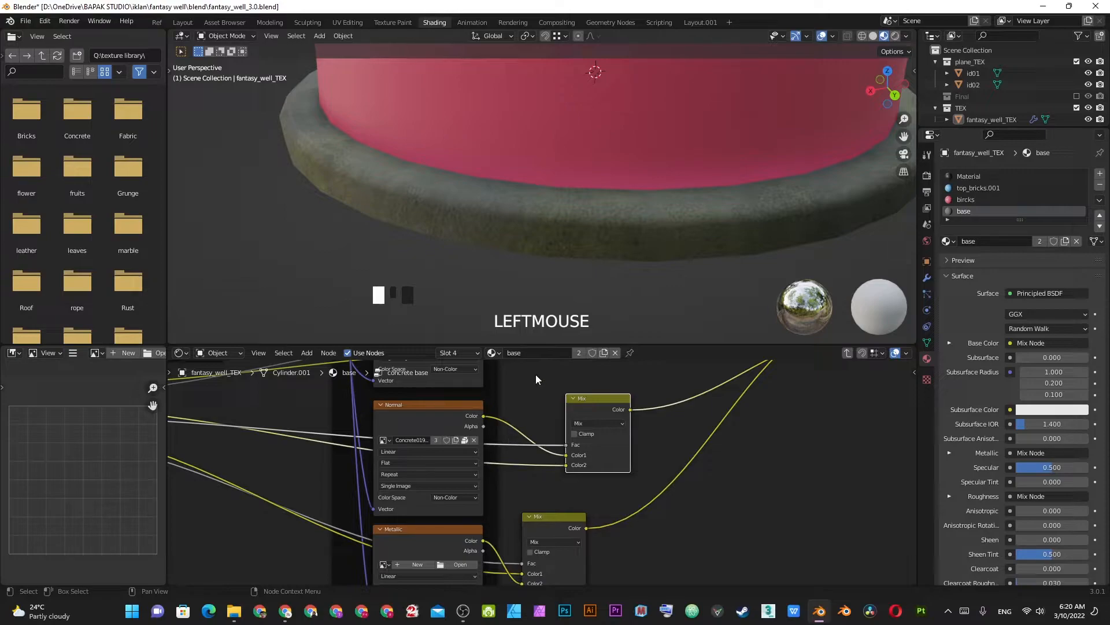
drag(480, 414, 512, 437)
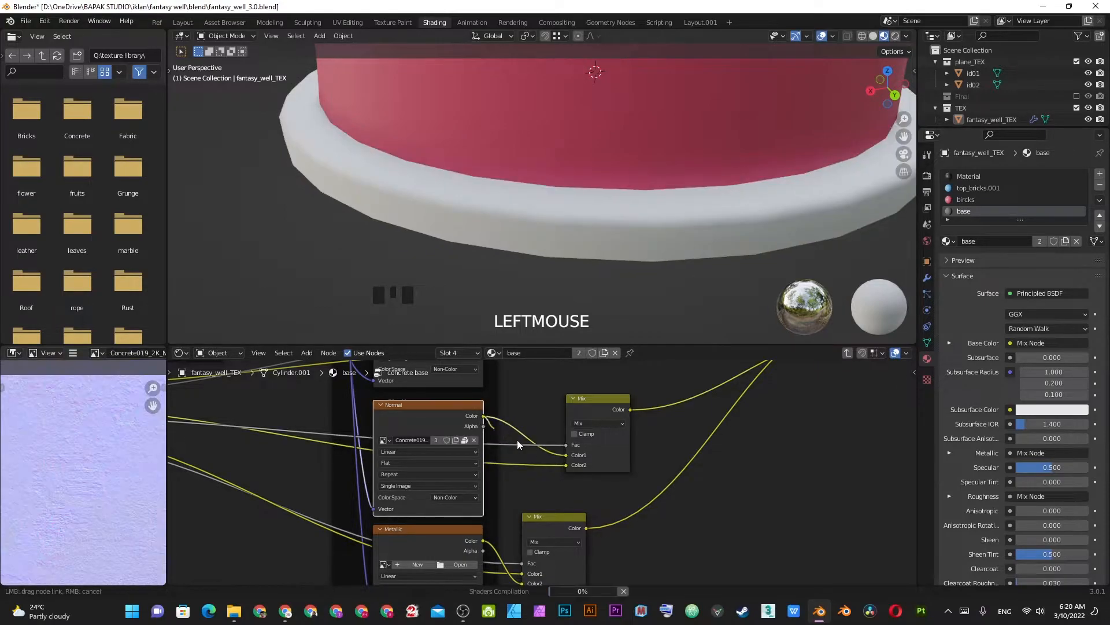
drag(568, 464, 568, 464)
- Set the normal map's Mix node to the Overlay blend mode and leave the concrete base group
click(600, 422)
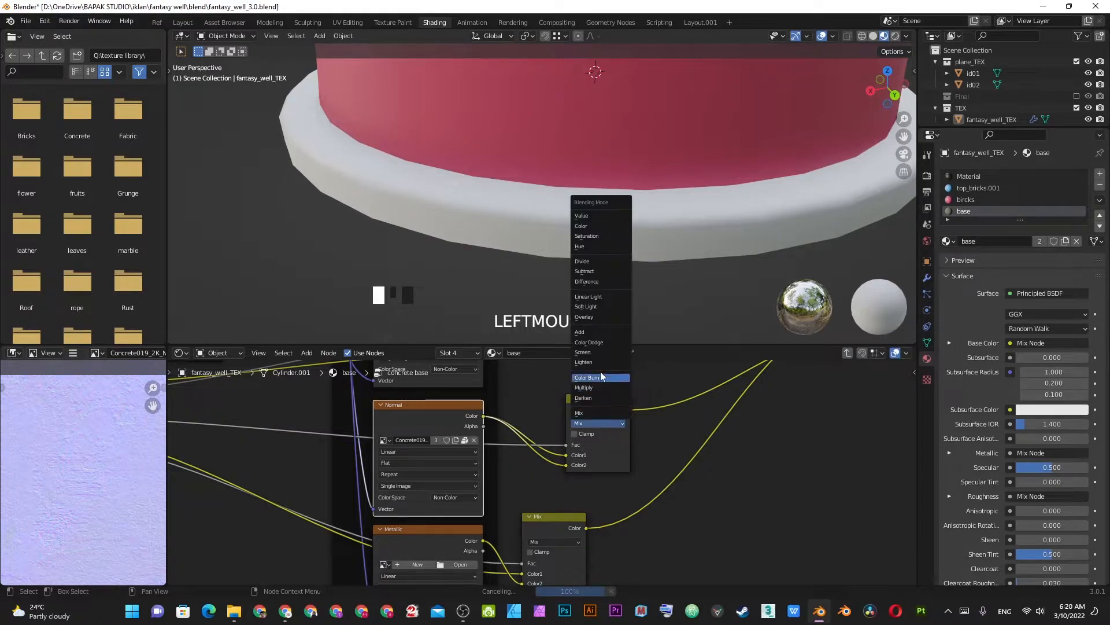
click(595, 426)
click(595, 426)
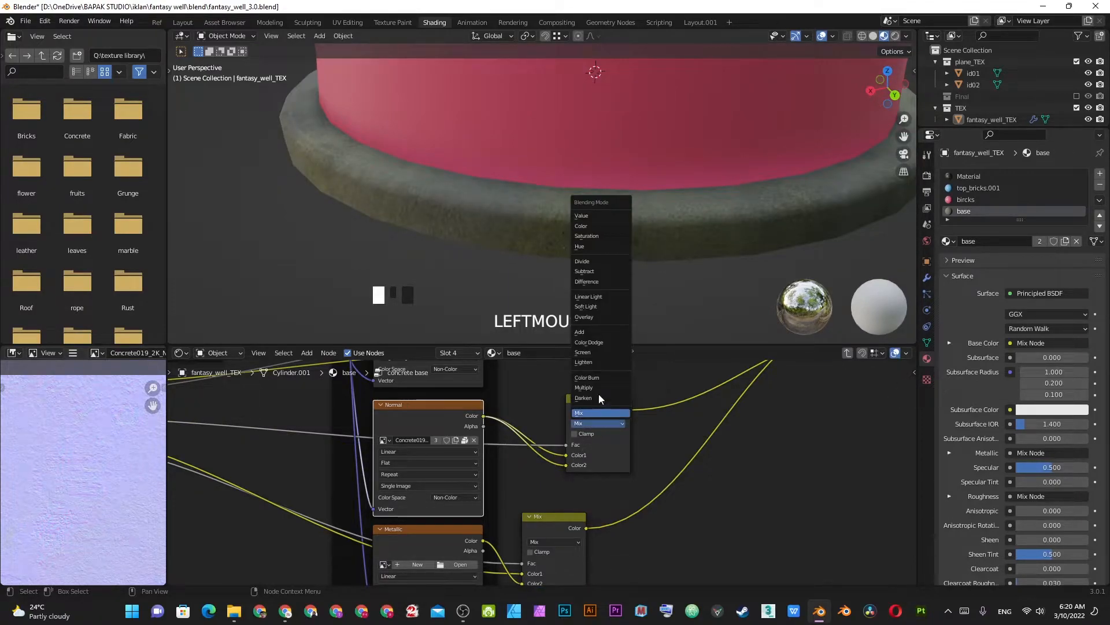
click(598, 316)
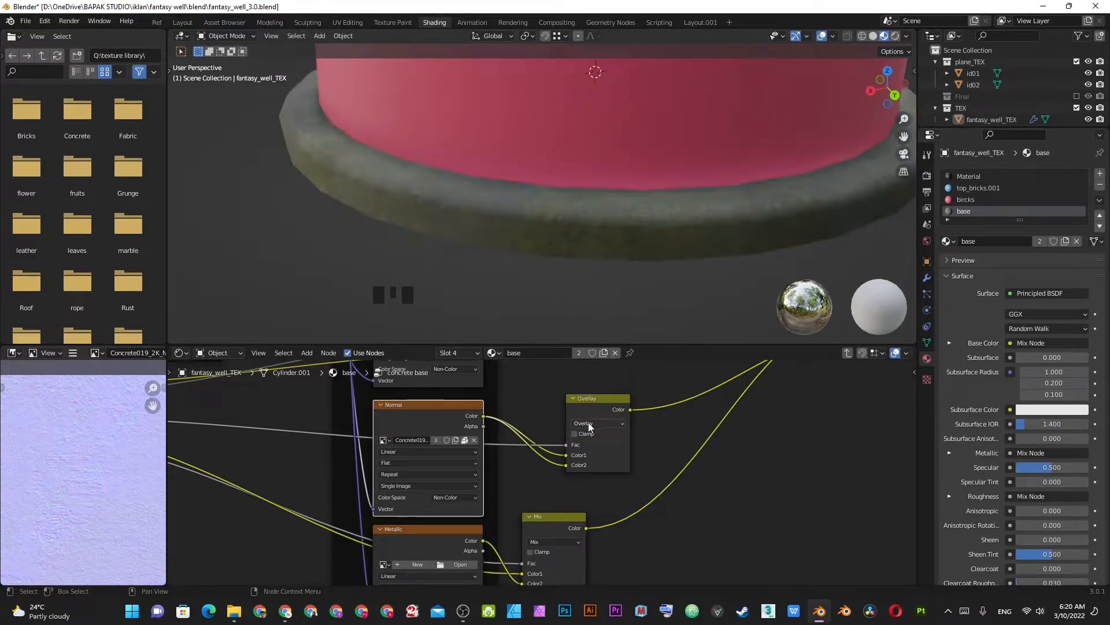
key(Tab)
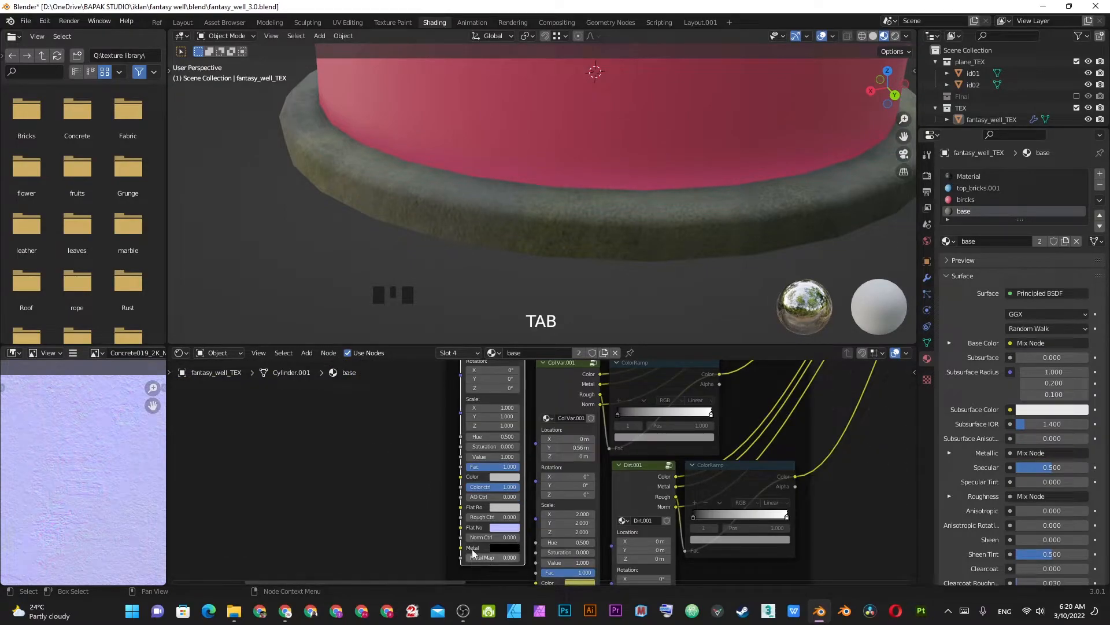
- Set the concrete base node's Norm Ctrl to 1, comparing it against 0 on the base ring up close
drag(480, 537, 490, 537)
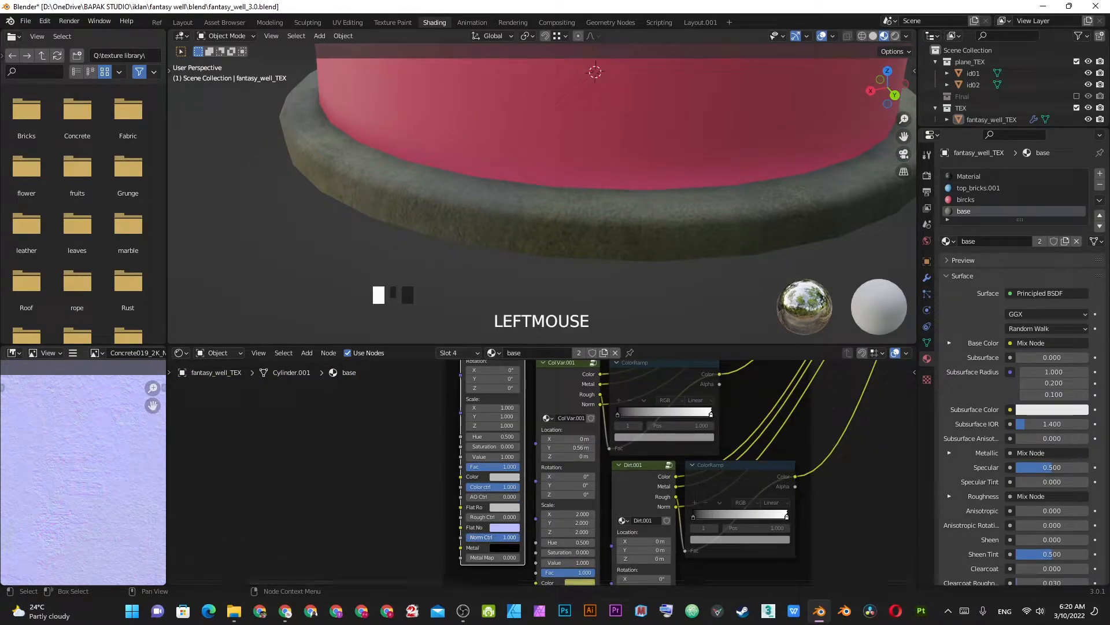
middle_drag(353, 257, 367, 250)
scroll(463, 228, up, 3)
shift+middle_drag(463, 228, 528, 203)
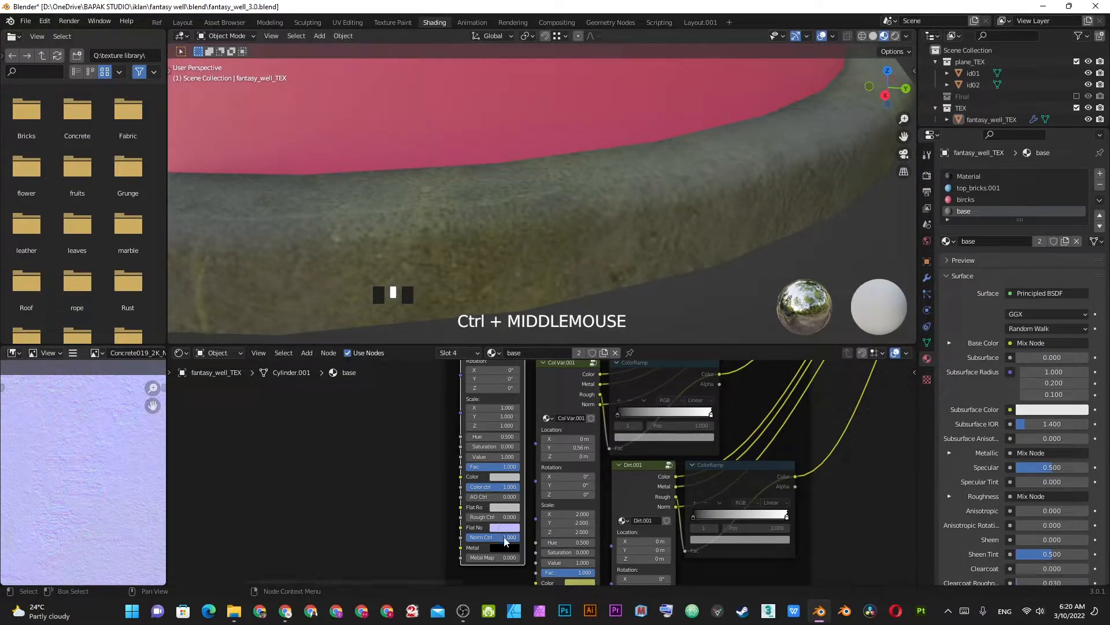
drag(504, 537, 475, 537)
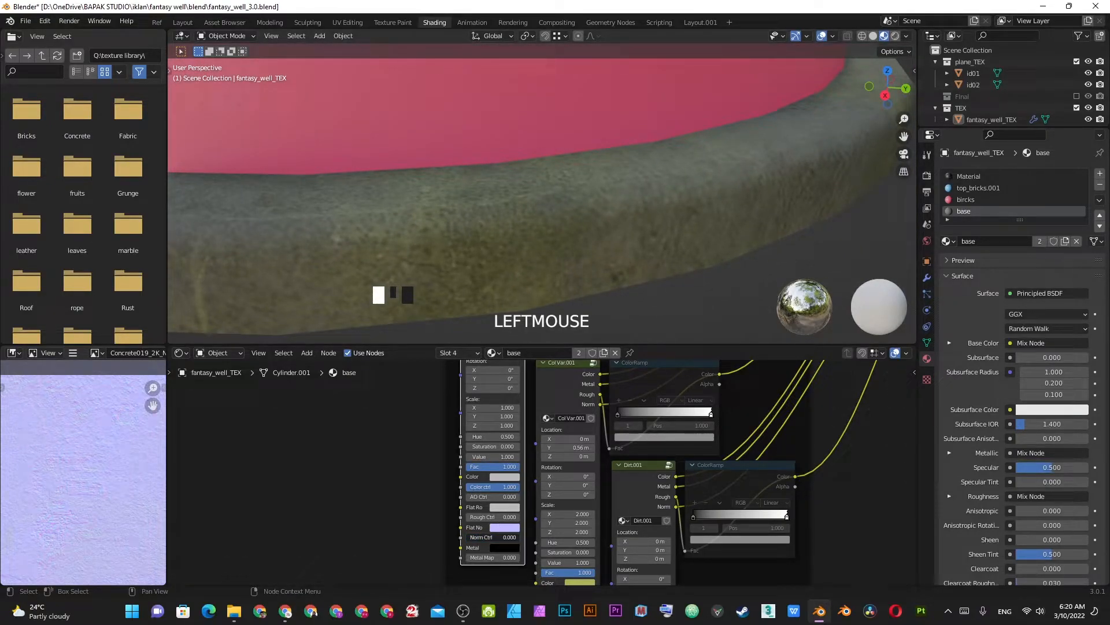
- Save the file and inspect the whole base ring from several angles
scroll(572, 172, down, 4)
key(alt+a)
middle_drag(496, 208, 577, 206)
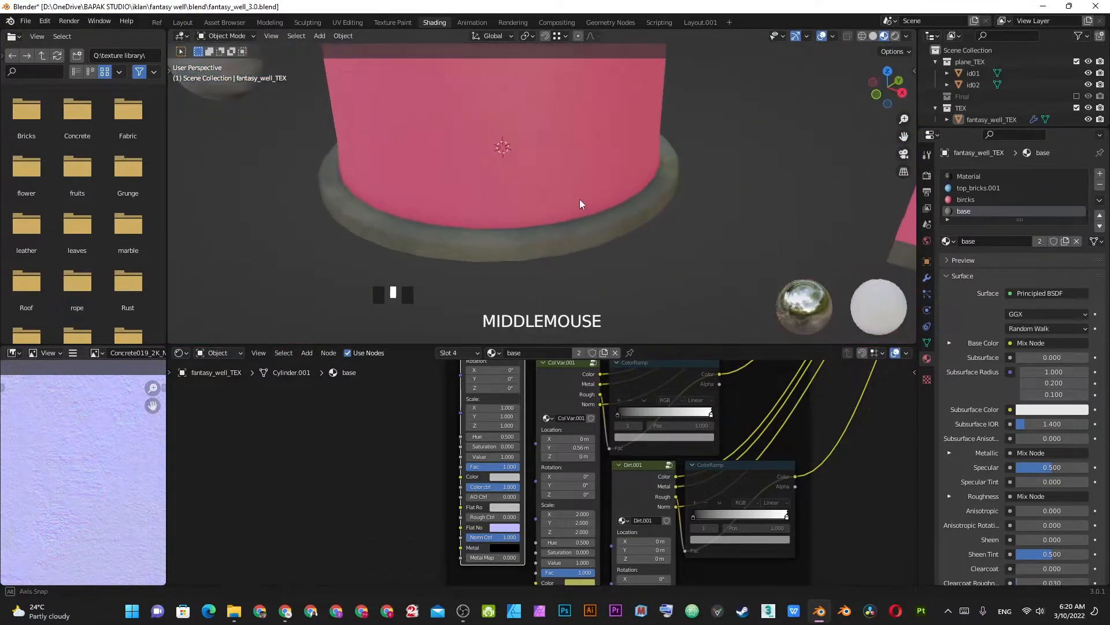
key(ctrl+s)
scroll(494, 231, down, 2)
middle_drag(494, 230, 512, 232)
scroll(589, 505, up, 2)
- Set the Col Var group's Color to a dark mustard yellow with hue 0.136, saturation 0.966 and value 0.519
click(595, 517)
click(601, 420)
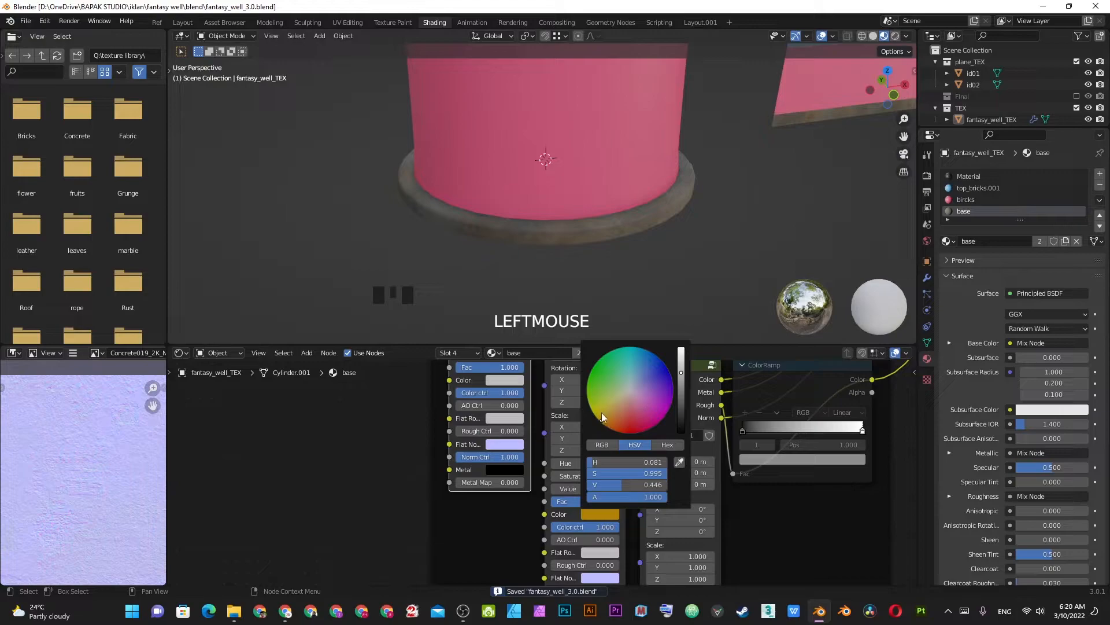
drag(682, 393, 682, 348)
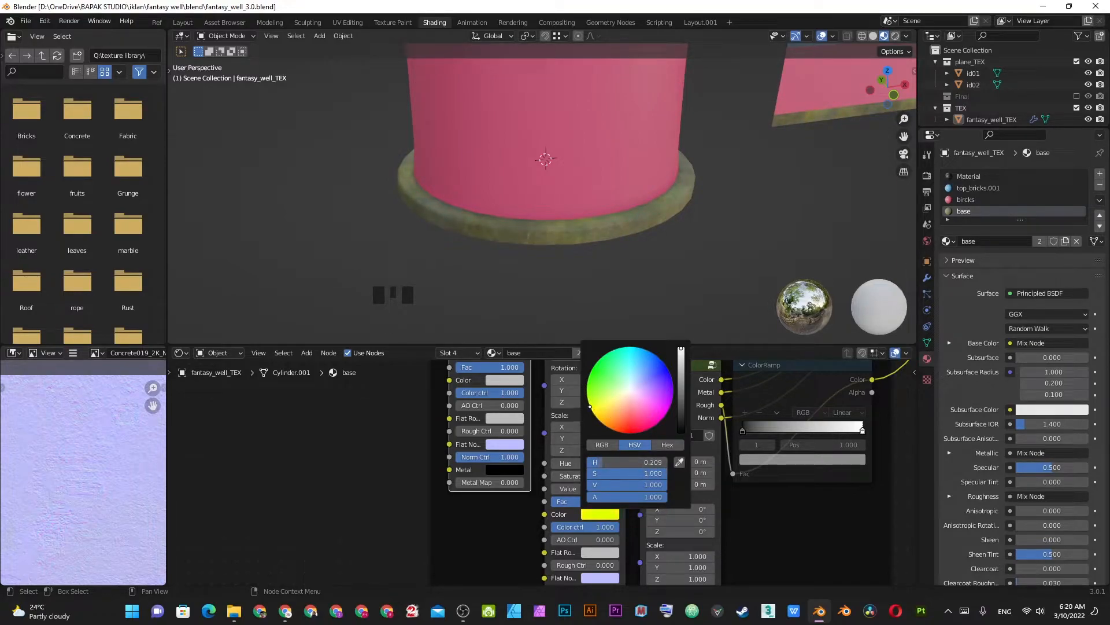
scroll(495, 237, up, 5)
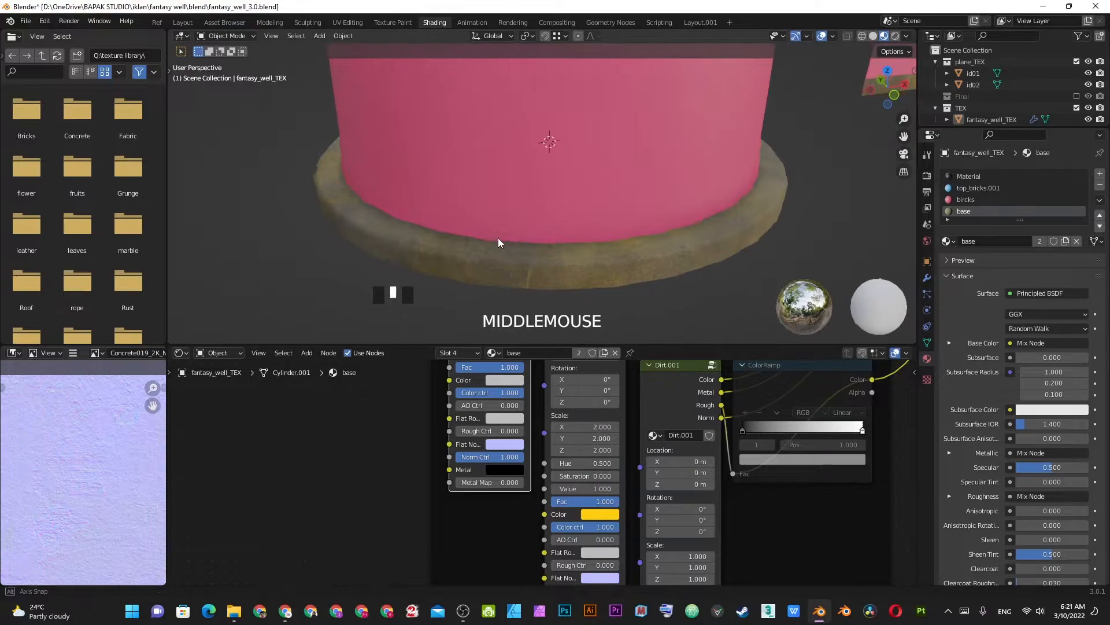
middle_drag(574, 231, 521, 254)
click(600, 514)
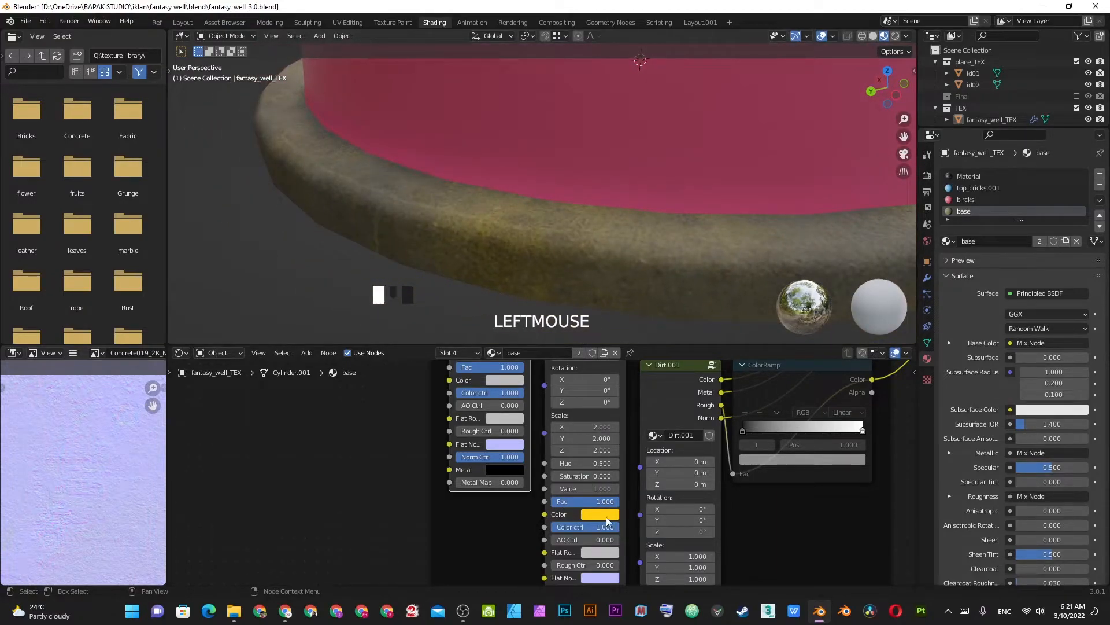
click(605, 406)
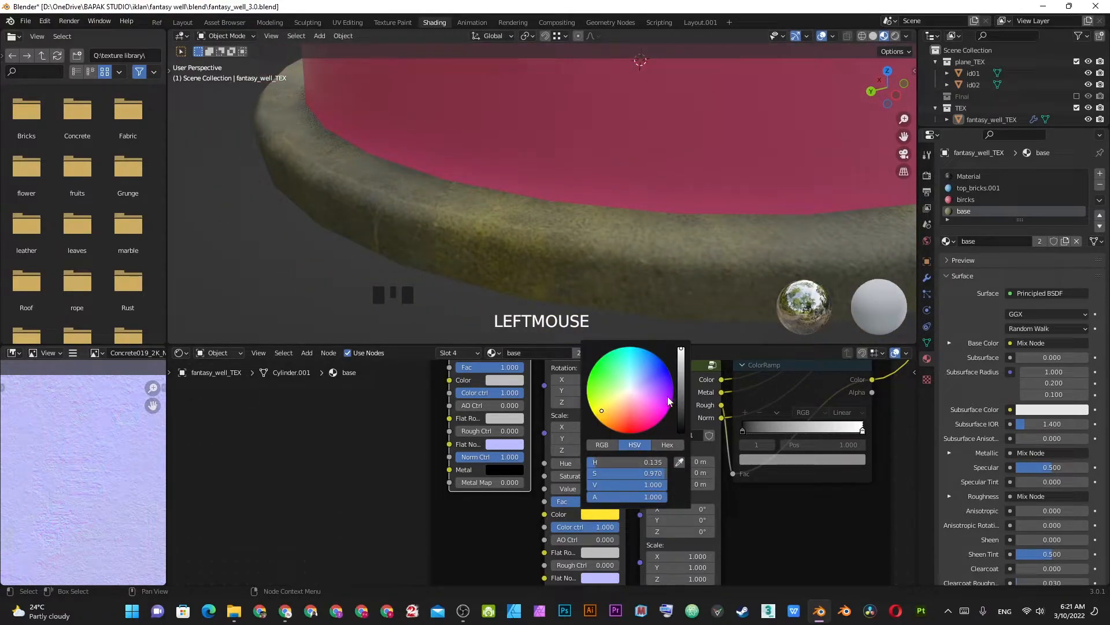
drag(683, 366, 683, 370)
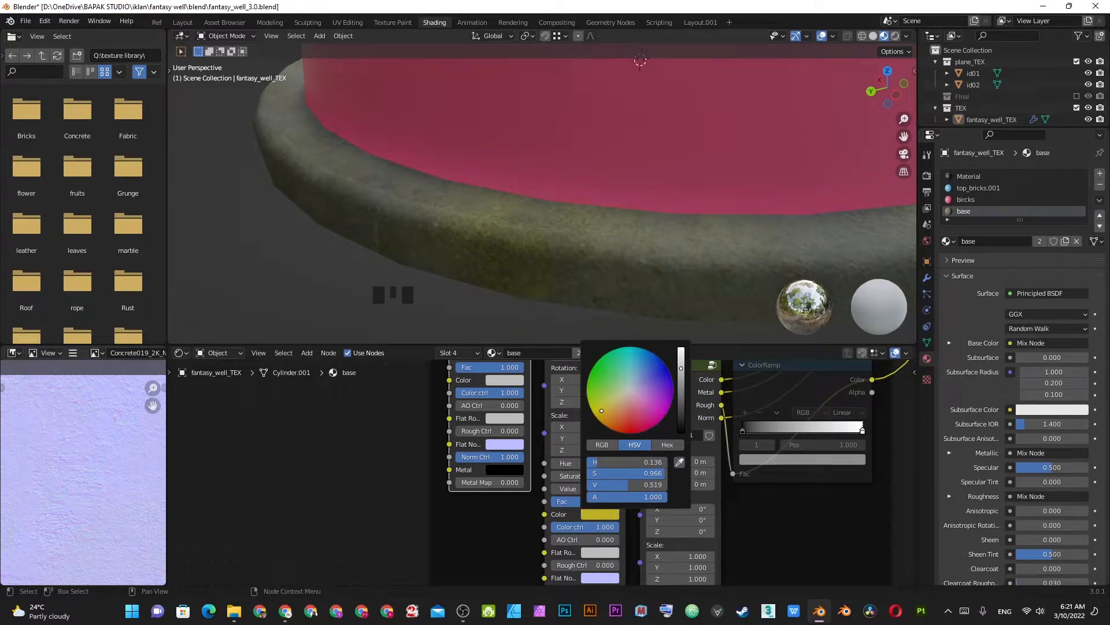
- Save the file and inspect the recolored base ring from different distances
scroll(620, 190, down, 5)
middle_drag(620, 189, 683, 189)
scroll(451, 219, up, 3)
key(ctrl+s)
scroll(524, 205, down, 5)
scroll(627, 209, up, 3)
scroll(664, 229, down, 3)
shift+middle_drag(665, 229, 584, 208)
scroll(699, 193, up, 2)
shift+middle_drag(809, 225, 642, 258)
scroll(592, 258, up, 2)
scroll(639, 447, down, 2)
middle_drag(639, 445, 600, 475)
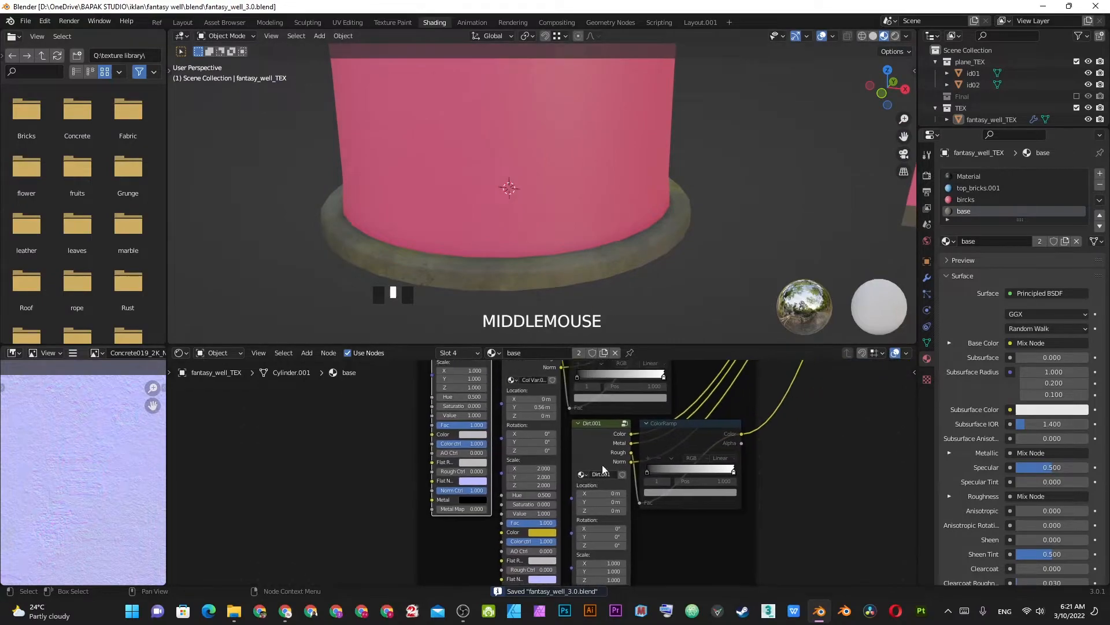
scroll(513, 420, down, 2)
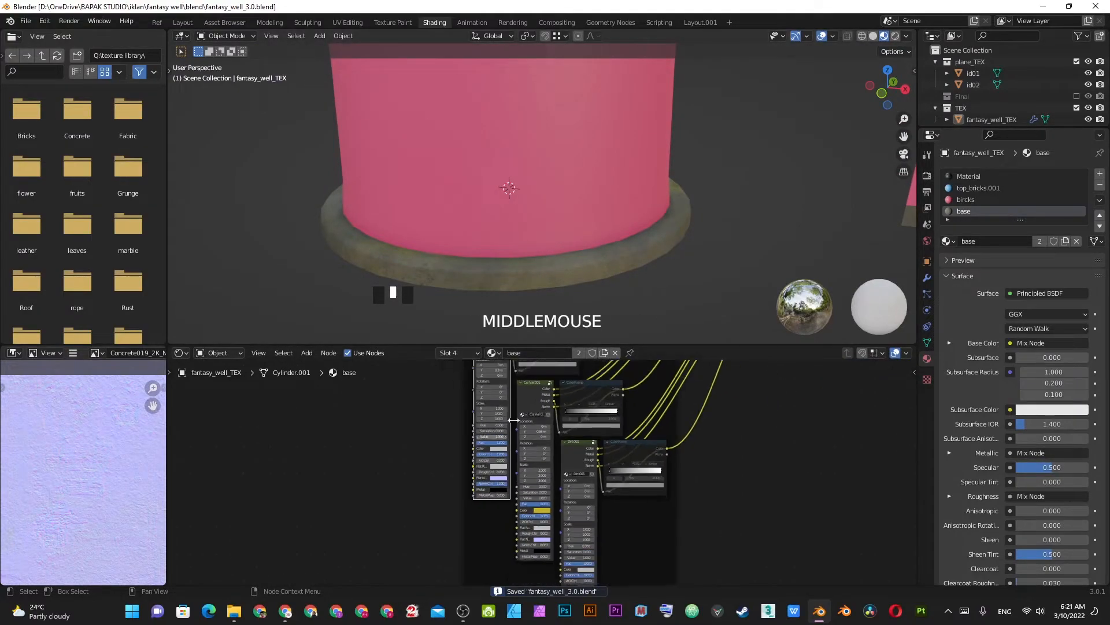
- Select the fantasy well and examine its base ring up close from the side
click(633, 249)
scroll(632, 250, down, 5)
shift+middle_drag(630, 251, 593, 240)
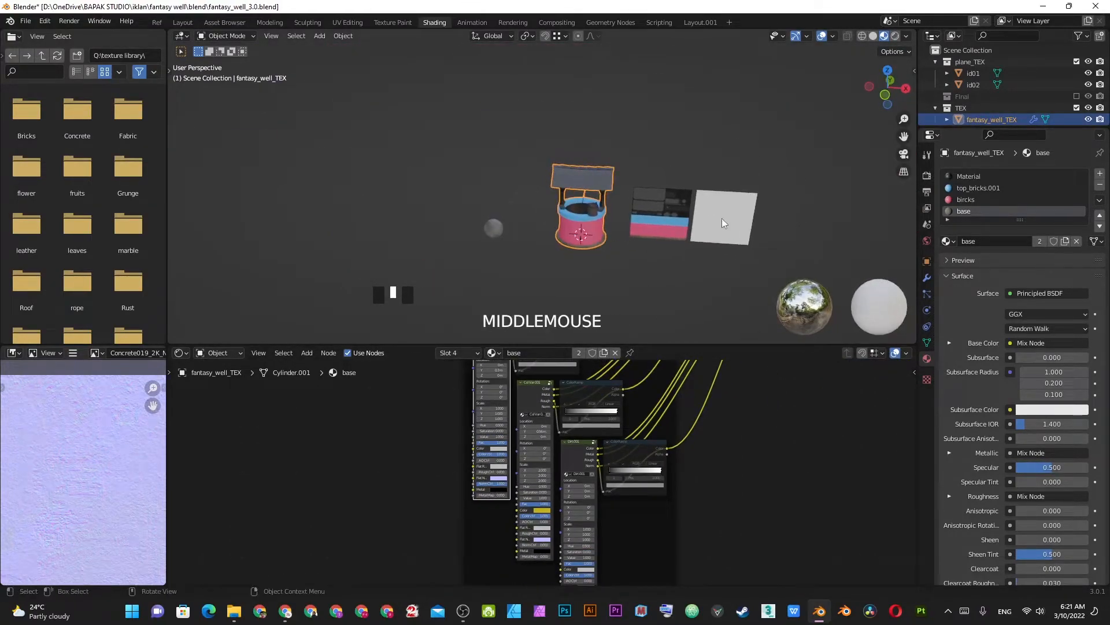
scroll(628, 259, up, 6)
shift+middle_drag(629, 278, 537, 142)
scroll(563, 193, up, 4)
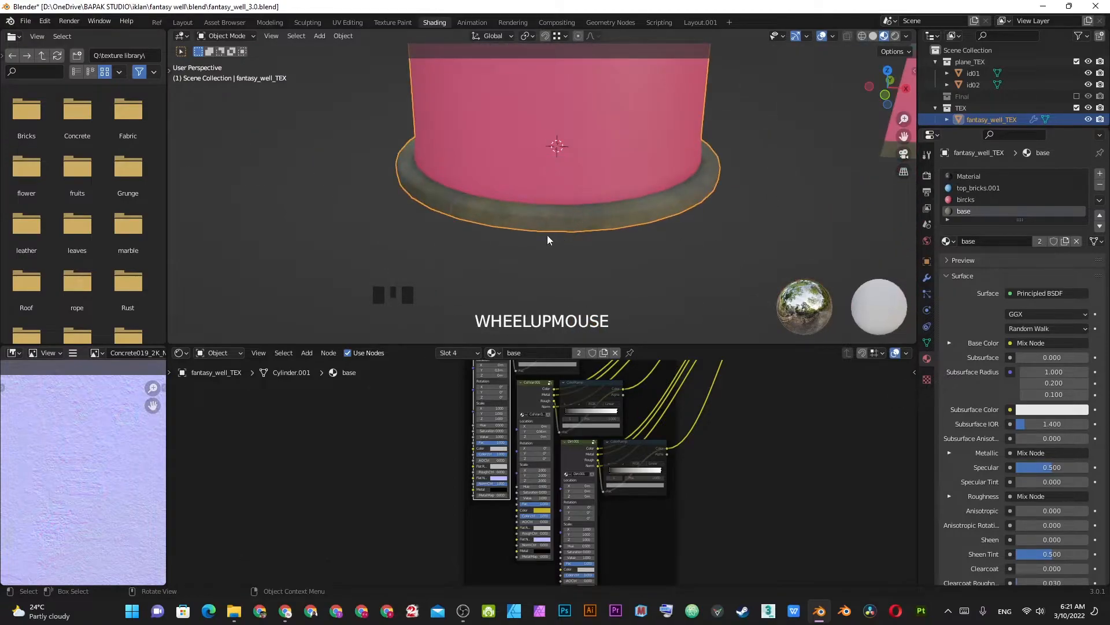
scroll(550, 236, up, 2)
middle_drag(617, 185, 614, 223)
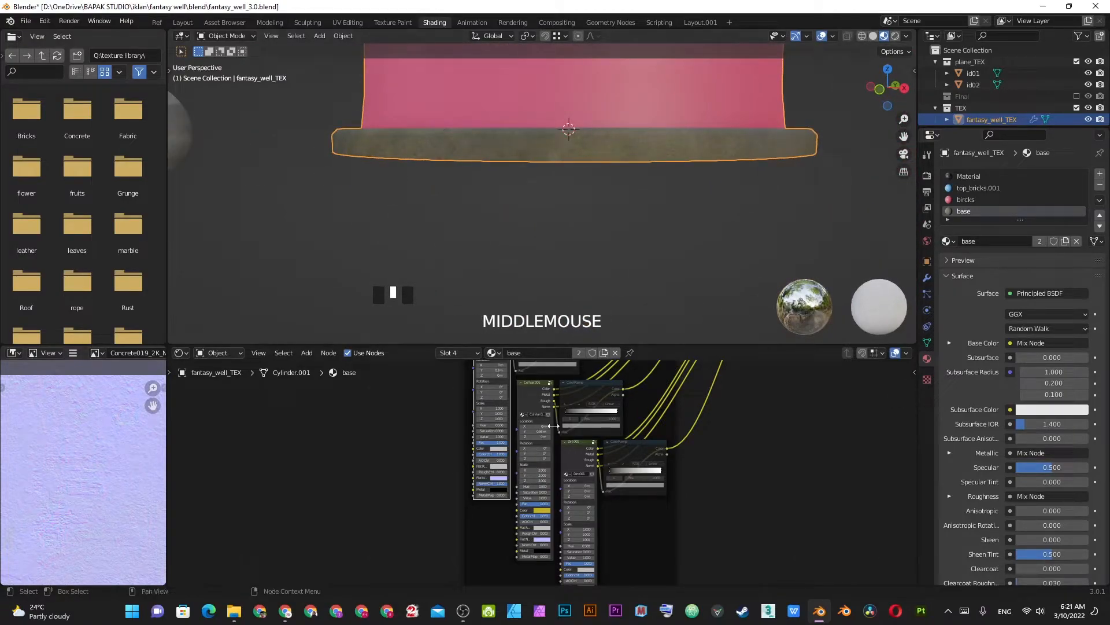
scroll(577, 471, up, 3)
- Look inside the Dirt.001 node group and return to the base material's main node tree
key(Tab)
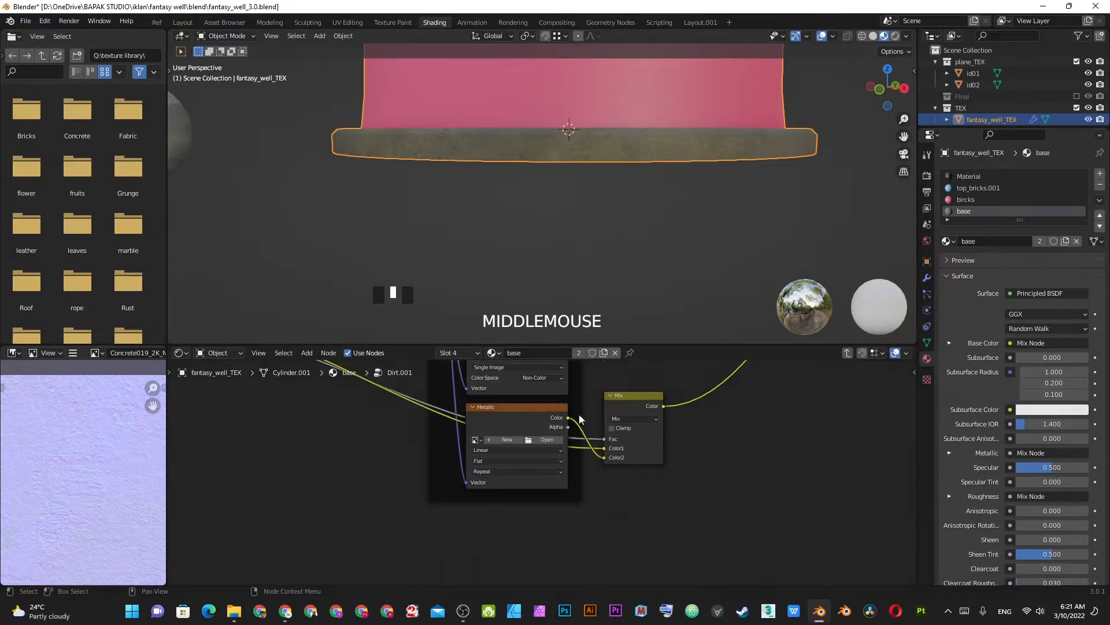
key(Tab)
key(Tab)
key(Tab)
scroll(585, 451, up, 4)
scroll(578, 477, down, 3)
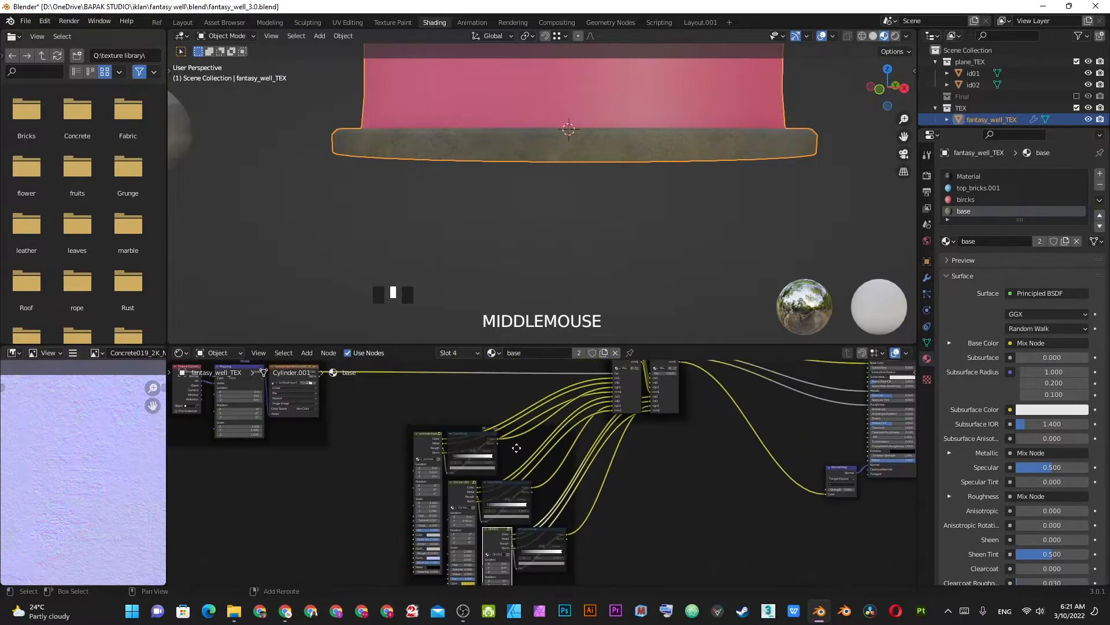
- Move the Mask frame down and duplicate it with its nodes, placing the copy above
middle_drag(313, 433, 466, 505)
drag(466, 504, 505, 583)
shift+middle_drag(763, 392, 653, 423)
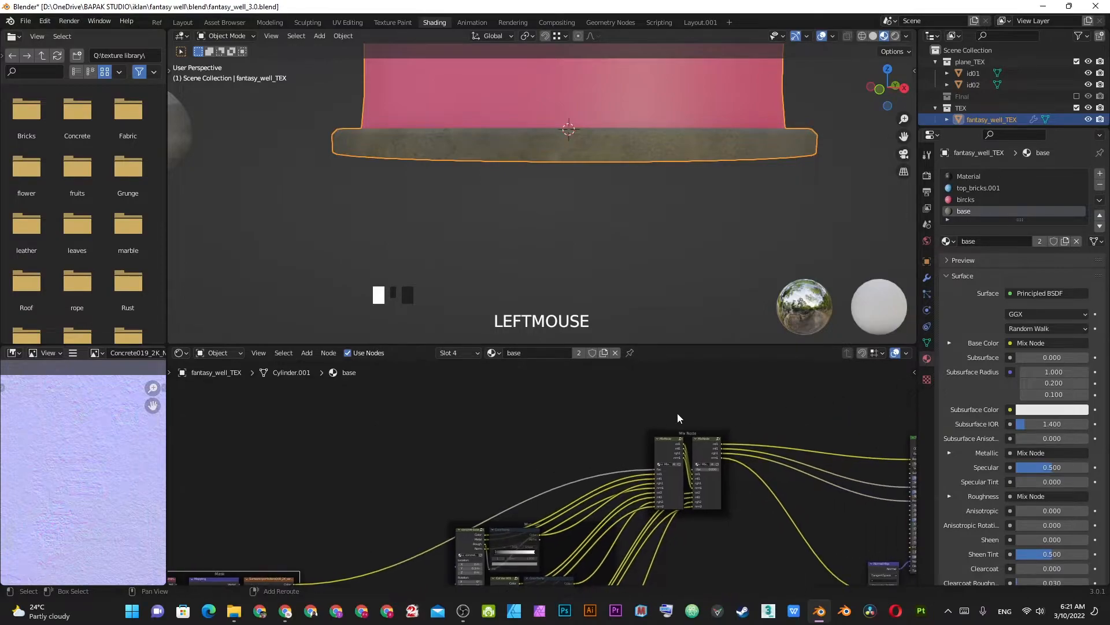
middle_drag(405, 490, 685, 310)
drag(613, 515, 383, 401)
middle_drag(562, 436, 475, 558)
shift+click(491, 554)
key(shift+d)
click(598, 371)
shift+middle_drag(649, 404, 554, 472)
key(alt+a)
scroll(422, 468, up, 1)
- Save the file and connect the duplicated mask's image Color to the mix nodes
key(ctrl+s)
middle_drag(510, 430, 306, 460)
scroll(306, 459, up, 1)
mouse_move(296, 454)
mouse_down()
mouse_move(607, 542)
mouse_move(668, 542)
mouse_up()
shift+middle_drag(590, 512, 637, 503)
scroll(588, 450, up, 2)
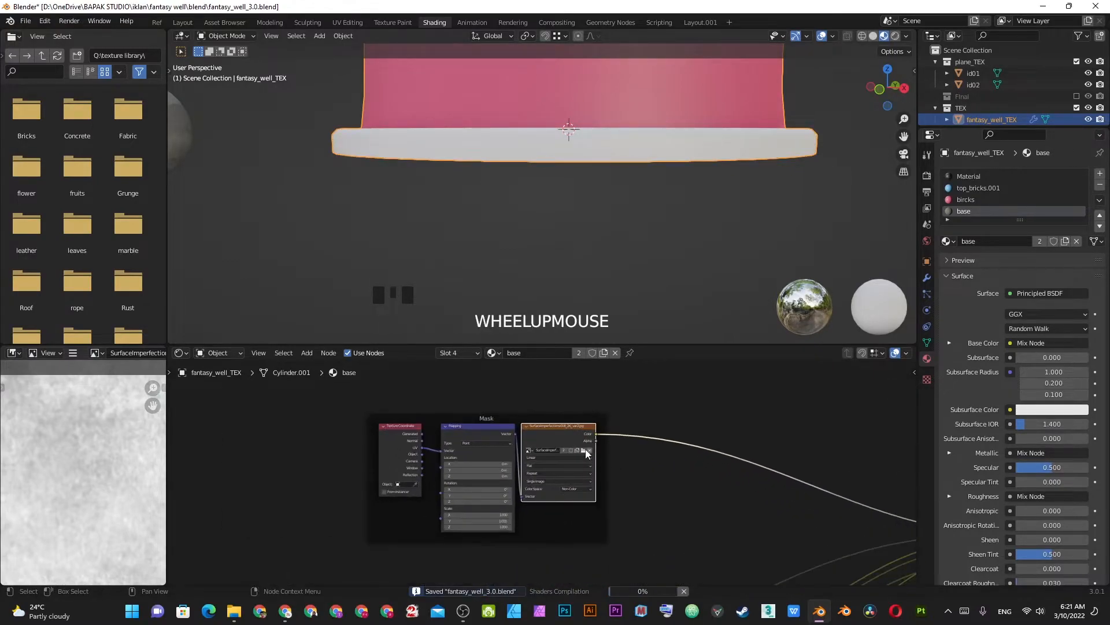
- Replace the duplicated mask's image with linear gradient.jpg from the Grunge folder of the texture library
click(588, 446)
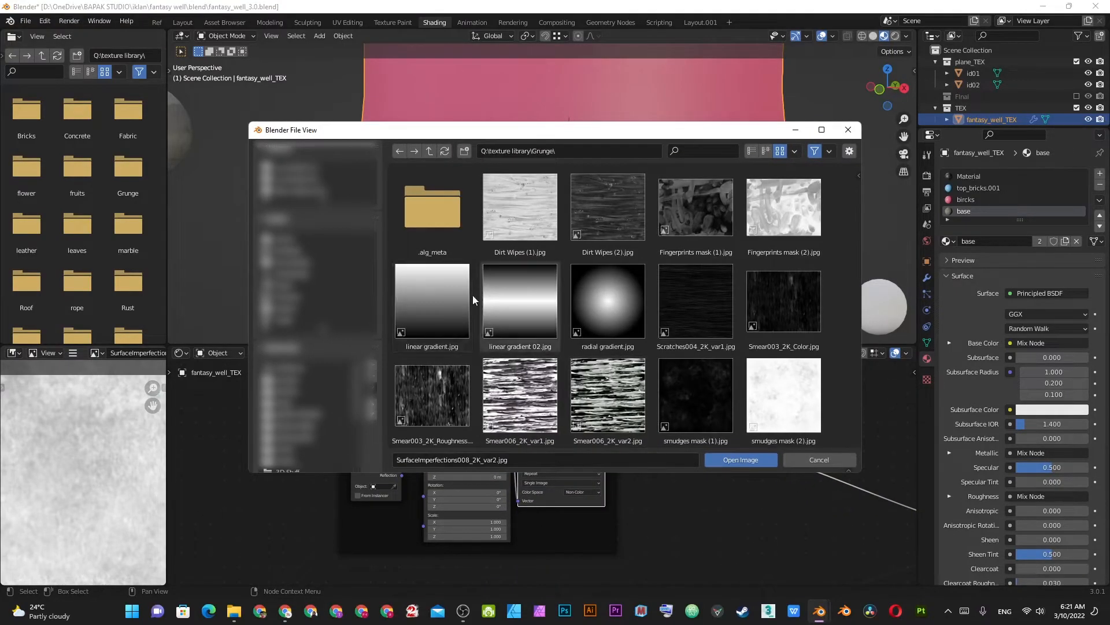
click(436, 283)
double_click(438, 307)
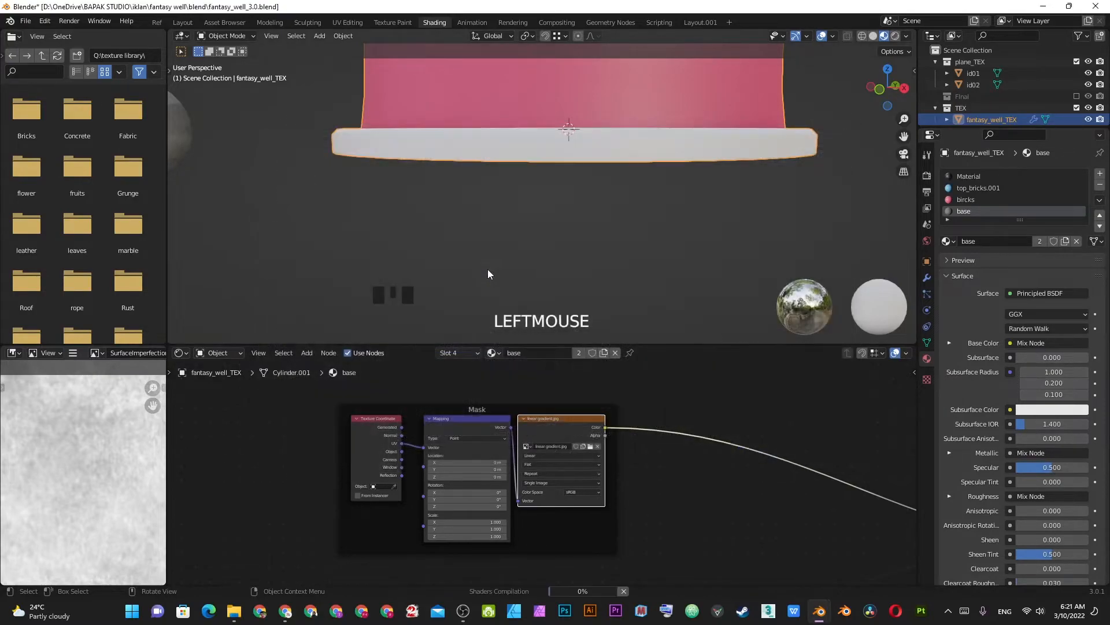
- Select the id01 plane and frame its base strip in the front orthographic view
middle_drag(473, 279, 612, 199)
scroll(612, 213, down, 6)
scroll(662, 172, up, 3)
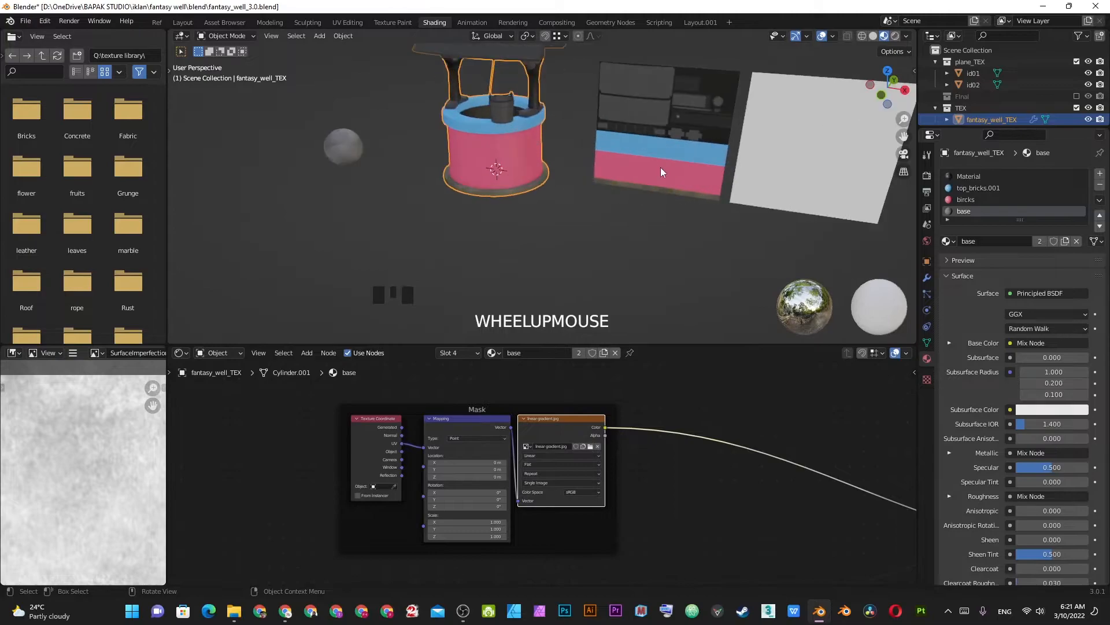
click(660, 167)
key(KP_1)
key(KP_Decimal)
shift+middle_drag(658, 165, 578, 169)
scroll(581, 191, up, 5)
shift+middle_drag(721, 191, 579, 149)
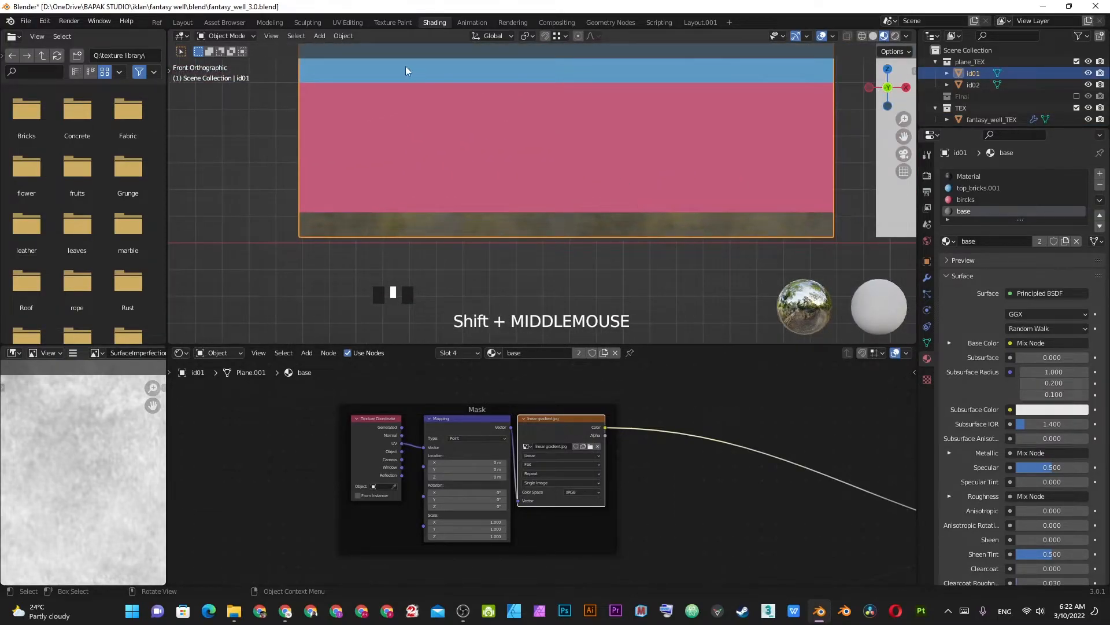
scroll(510, 257, up, 4)
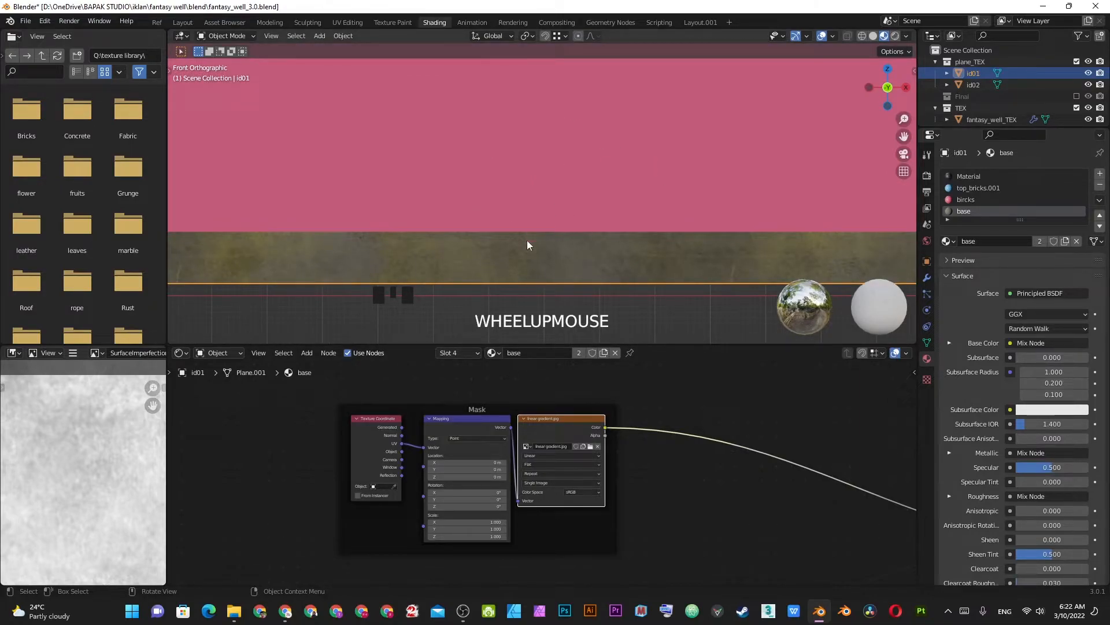
- Preview the linear gradient texture of the duplicated mask on the base strip
ctrl+shift+click(572, 427)
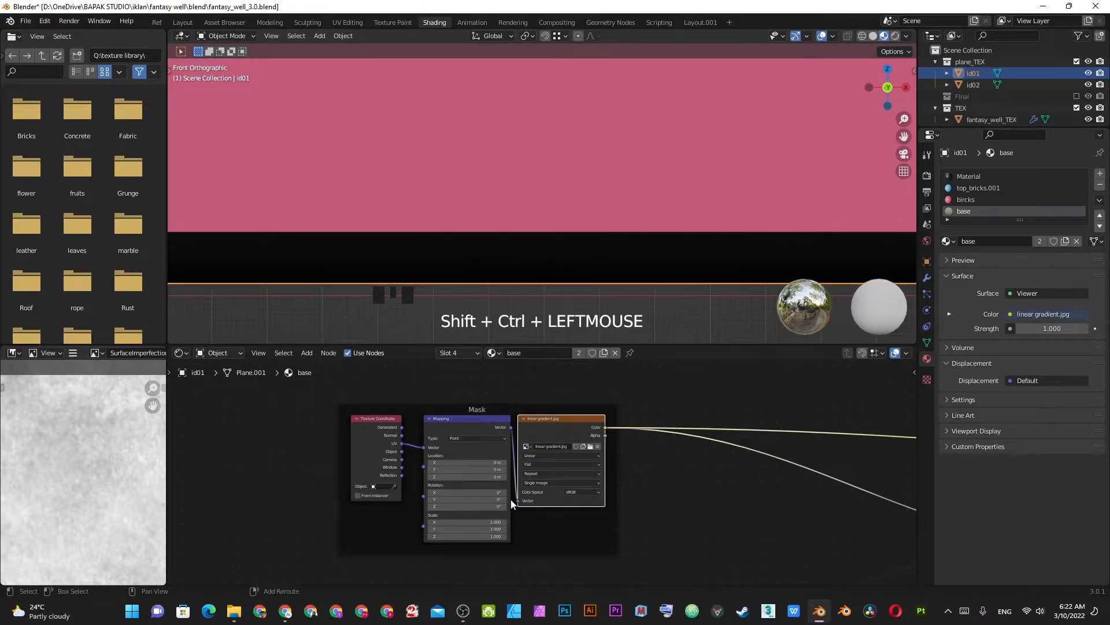
shift+middle_drag(511, 501, 518, 463)
scroll(521, 434, up, 2)
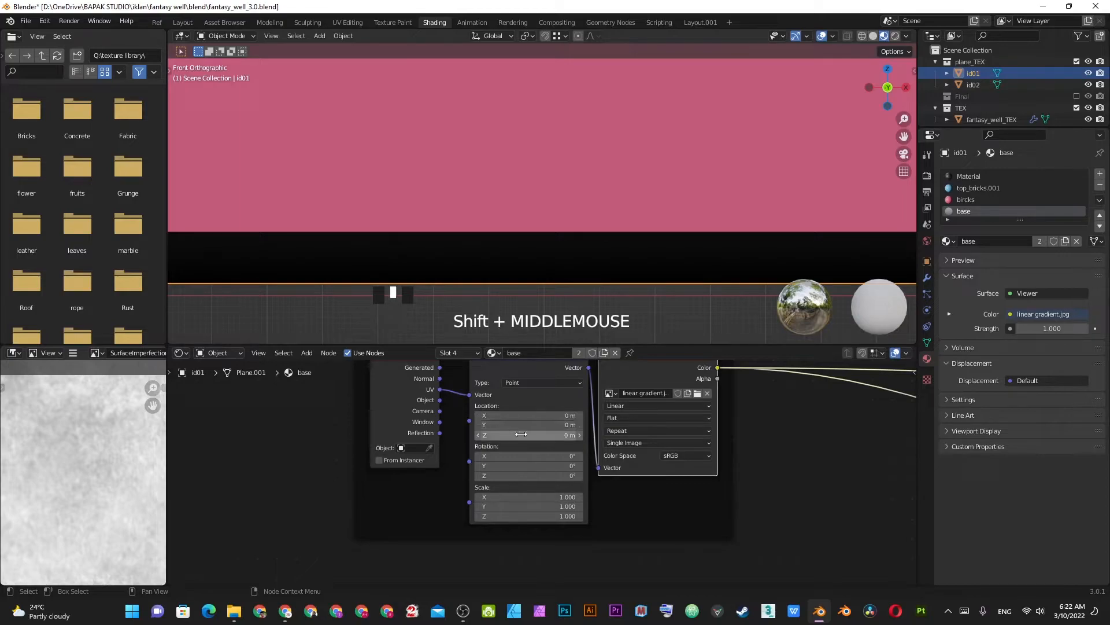
- Set the gradient mask's Mapping location Y to 0.99 m and its rotation Z to 180°
click(538, 425)
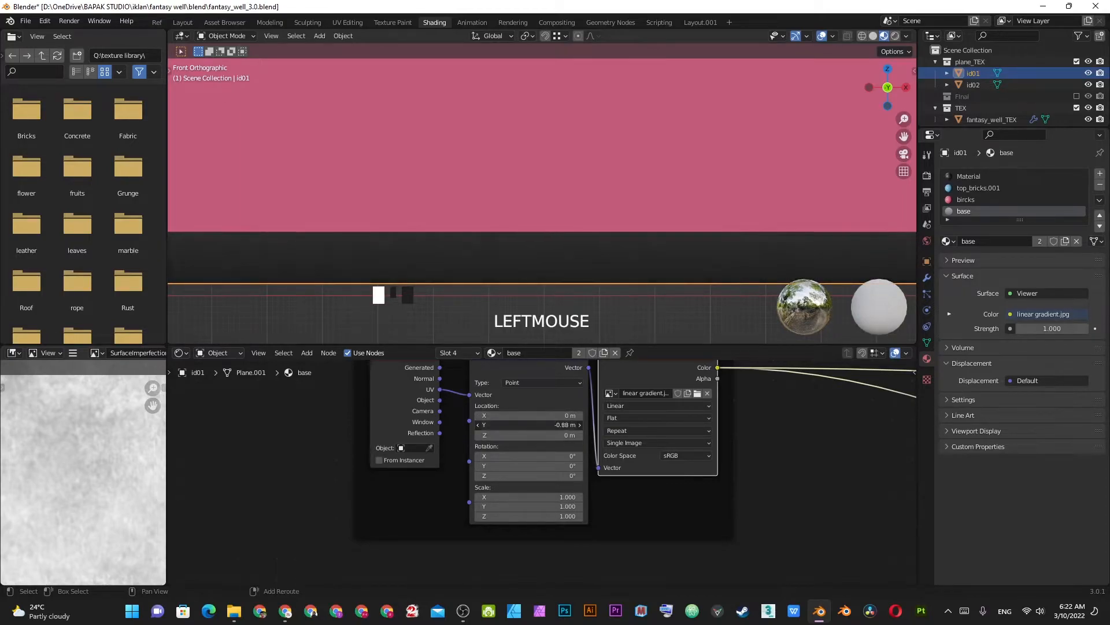
shift+right_click(539, 424)
mouse_move(538, 424)
shift+mouse_down()
mouse_move(578, 424)
mouse_move(526, 427)
shift+mouse_up()
click(543, 474)
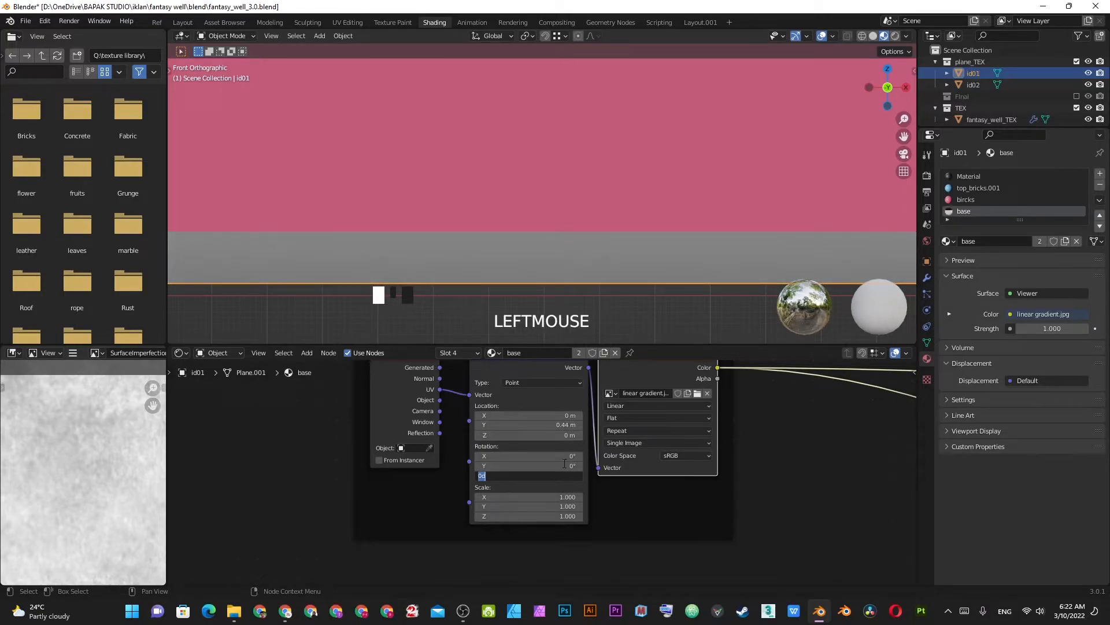
text(180)
key(KP_Enter)
shift+drag(538, 424, 560, 424)
scroll(710, 428, down, 1)
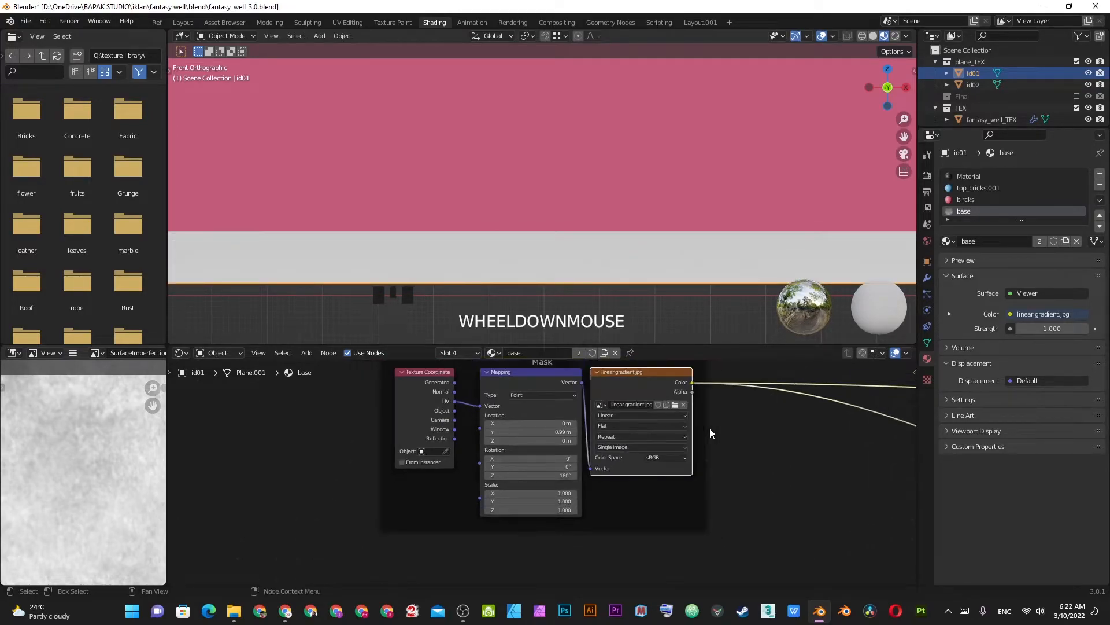
- Join the mask's two output links with a reroute and insert a ColorRamp between the gradient image and that reroute
shift+middle_drag(710, 428, 583, 408)
scroll(583, 411, down, 4)
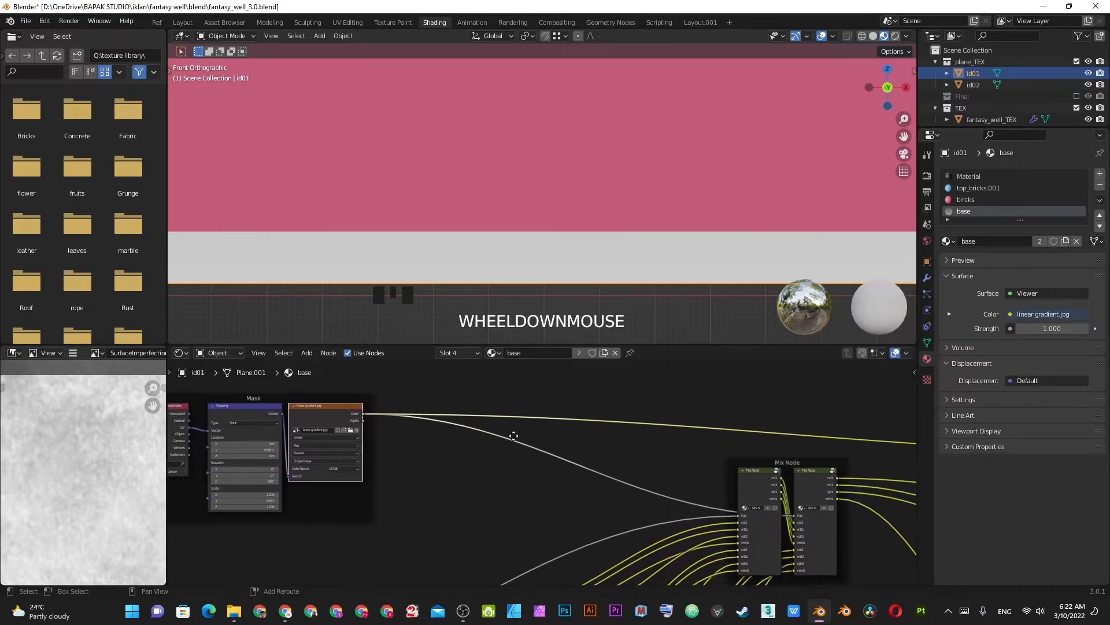
shift+right_drag(454, 390, 445, 438)
scroll(561, 440, up, 1)
key(shift+a)
mouse_move(561, 441)
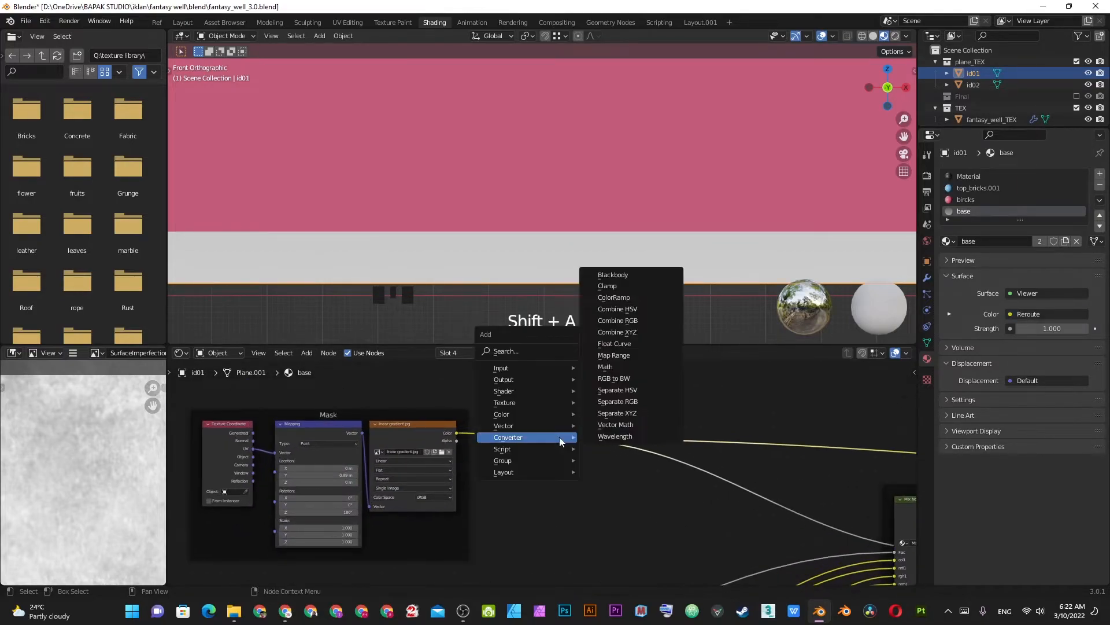
click(615, 297)
click(590, 449)
- Move the ColorRamp's black stop to position 0.959 to confine the gradient to the ring's lower edge
scroll(590, 454, up, 2)
drag(579, 418, 612, 422)
drag(467, 418, 577, 421)
scroll(572, 318, down, 3)
shift+middle_drag(550, 280, 592, 255)
scroll(600, 231, up, 4)
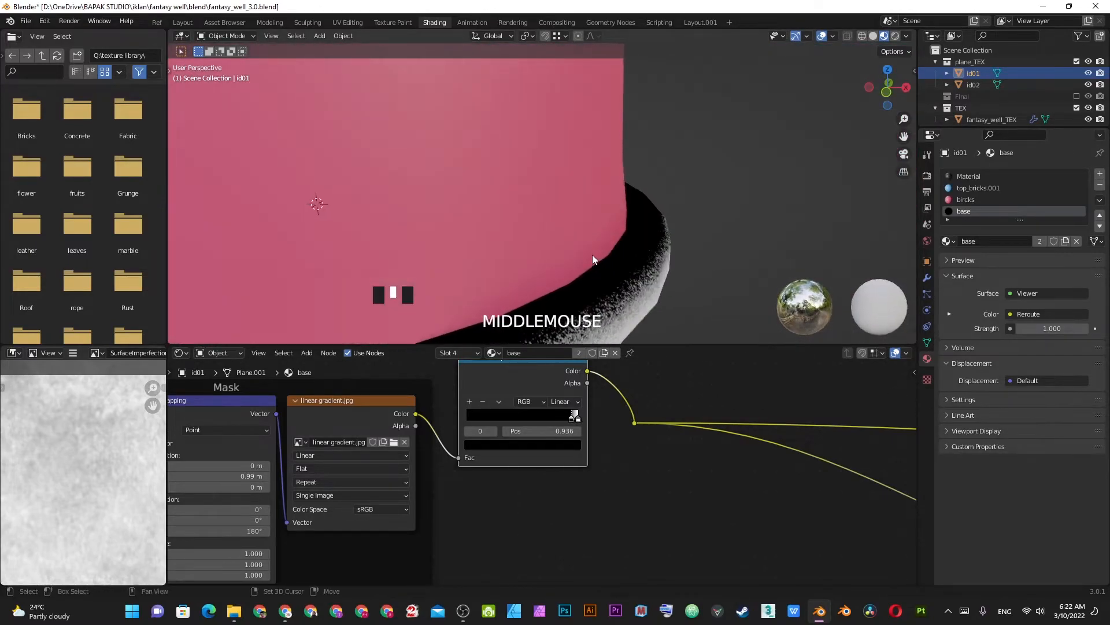
scroll(580, 195, up, 3)
drag(574, 416, 577, 421)
scroll(550, 185, down, 3)
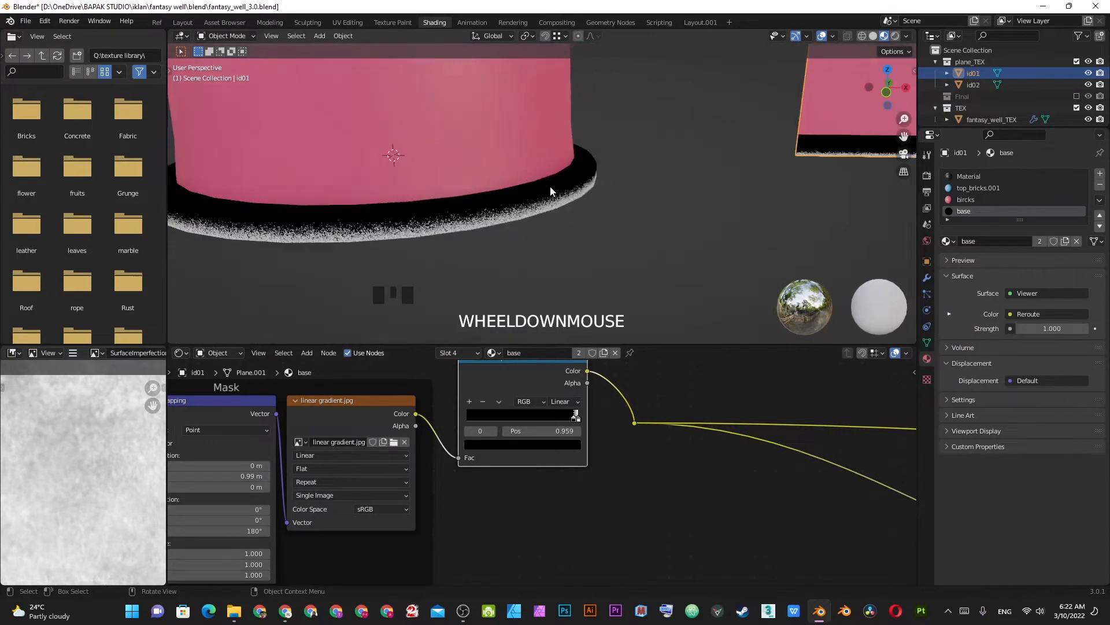
- Switch the preview back to the Principled BSDF and bring the base ring into close view
middle_drag(550, 185, 485, 169)
shift+middle_drag(638, 412, 504, 397)
ctrl+shift+click(896, 464)
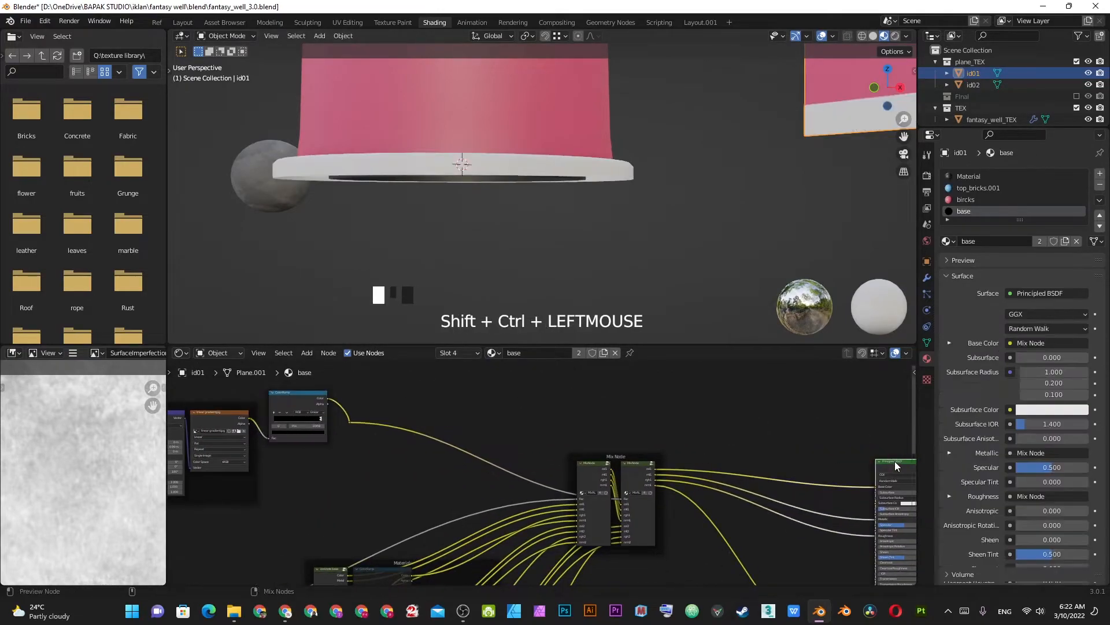
scroll(501, 224, up, 6)
middle_drag(468, 205, 503, 180)
scroll(425, 491, down, 2)
- Set the Dirt.001 layer's Color ctrl to 0 and its Saturation to 1
shift+middle_drag(425, 492, 561, 340)
scroll(608, 456, up, 1)
shift+middle_drag(607, 457, 665, 439)
shift+middle_drag(606, 571, 567, 469)
scroll(566, 472, up, 5)
scroll(573, 518, up, 4)
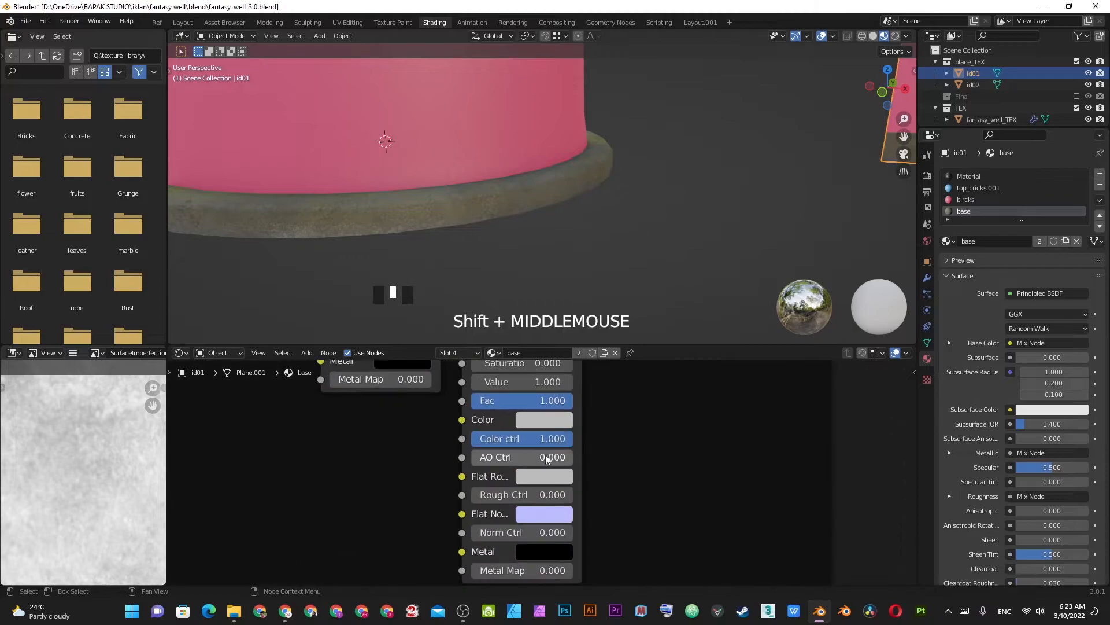
shift+middle_drag(598, 449, 579, 509)
drag(600, 491, 499, 490)
click(536, 418)
text(1)
key(KP_Enter)
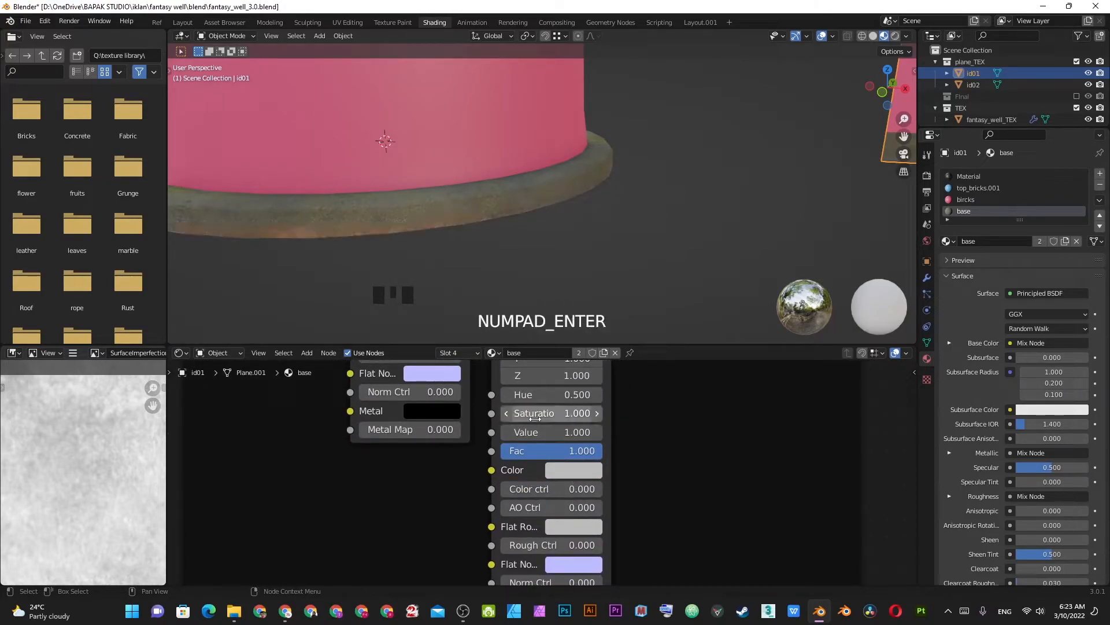
- Darken the Dirt.001 layer by setting its Value to 0.570
middle_drag(509, 219, 477, 212)
scroll(538, 220, up, 4)
middle_drag(640, 230, 438, 225)
shift+middle_drag(599, 472, 615, 443)
shift+drag(613, 419, 578, 419)
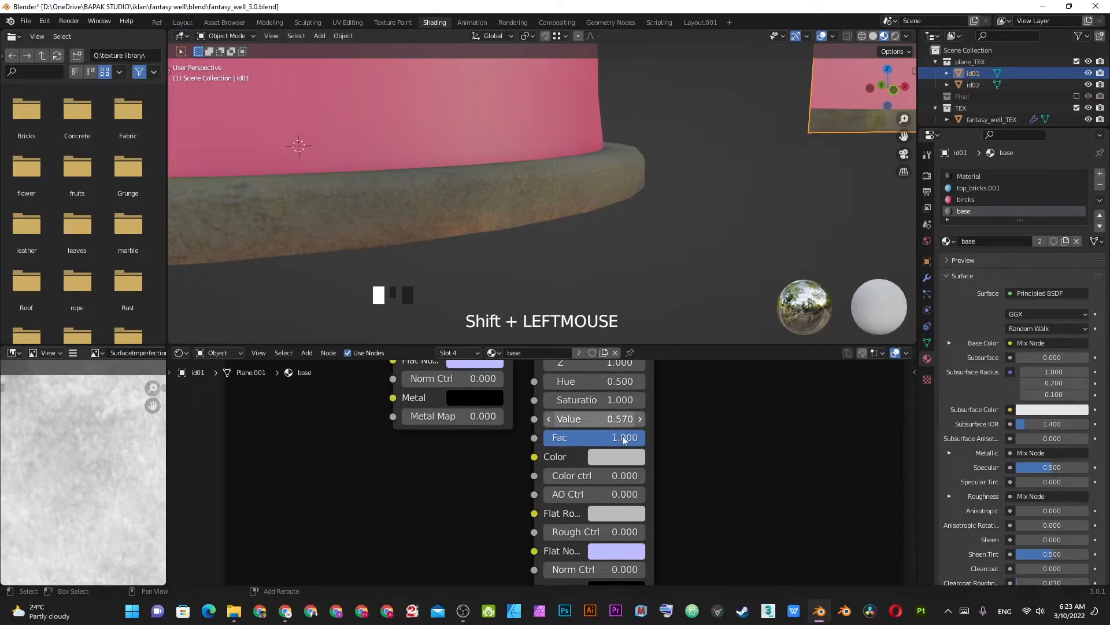
- Move the black stop of the gradient mask's ColorRamp to position 0.941
shift+middle_drag(660, 433, 602, 568)
scroll(640, 436, down, 5)
shift+middle_drag(533, 372, 734, 536)
scroll(599, 430, up, 6)
shift+middle_drag(599, 431, 726, 415)
scroll(727, 415, up, 4)
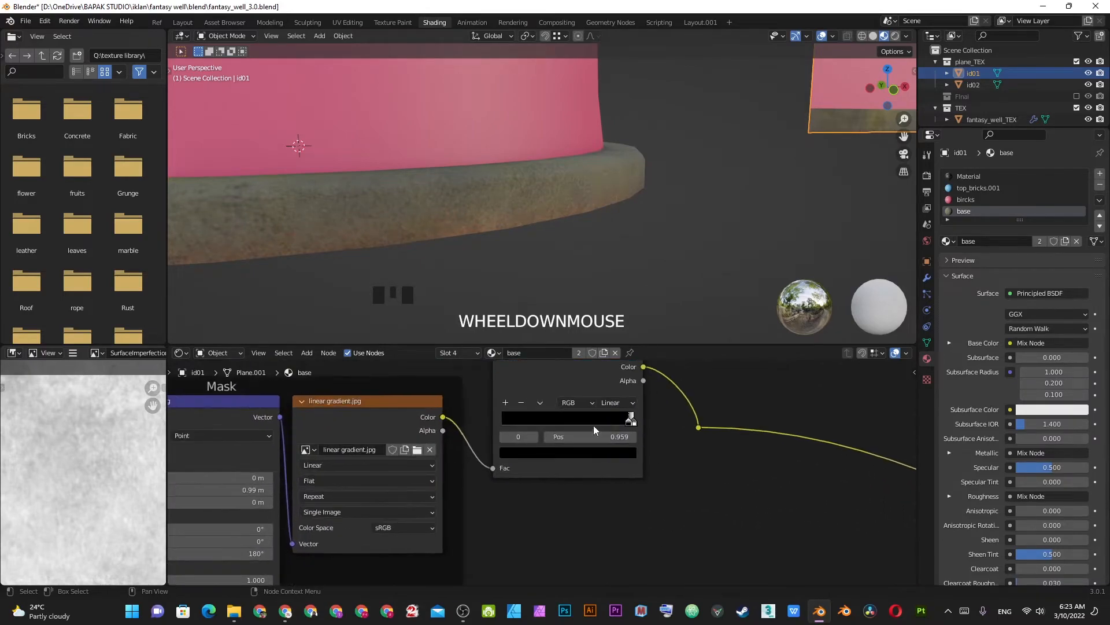
shift+drag(663, 405, 659, 407)
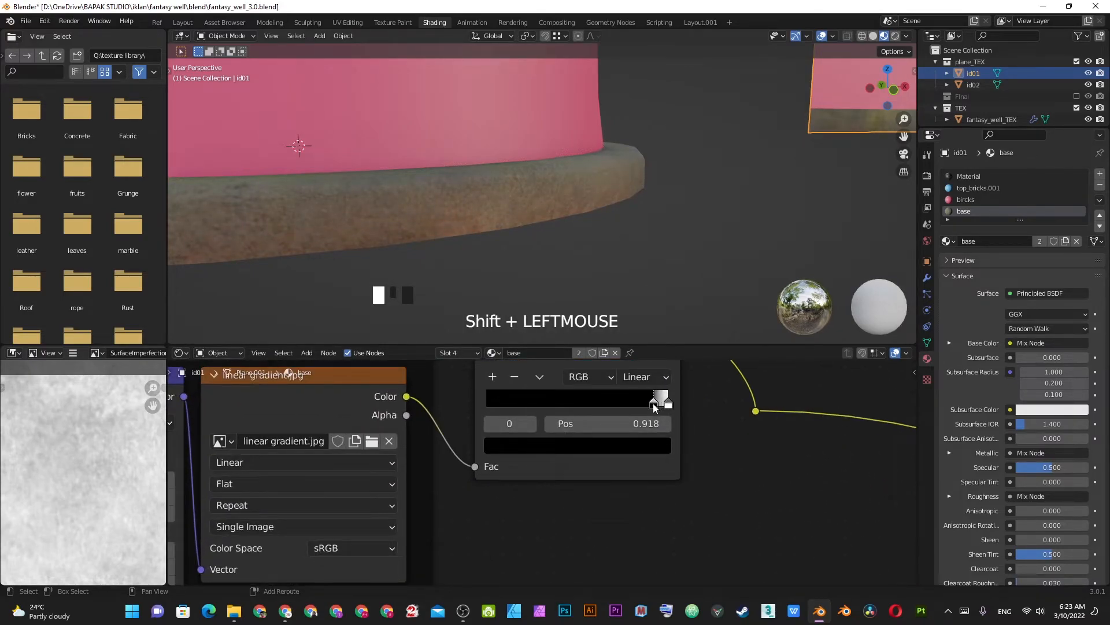
- Examine the dirt blend around the base ring from several sides while rotating the environment lighting
middle_drag(555, 278, 596, 174)
shift+middle_drag(477, 214, 613, 207)
ctrl+alt+drag(614, 207, 439, 209)
middle_drag(357, 175, 414, 218)
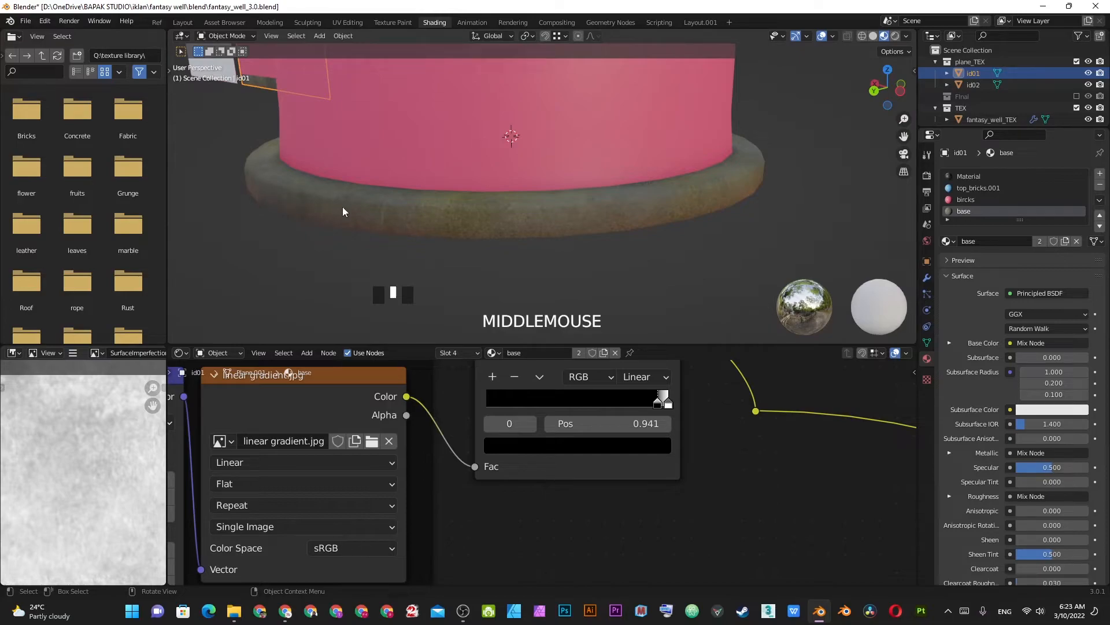
scroll(567, 193, up, 2)
middle_drag(755, 211, 565, 161)
ctrl+alt+drag(564, 161, 602, 171)
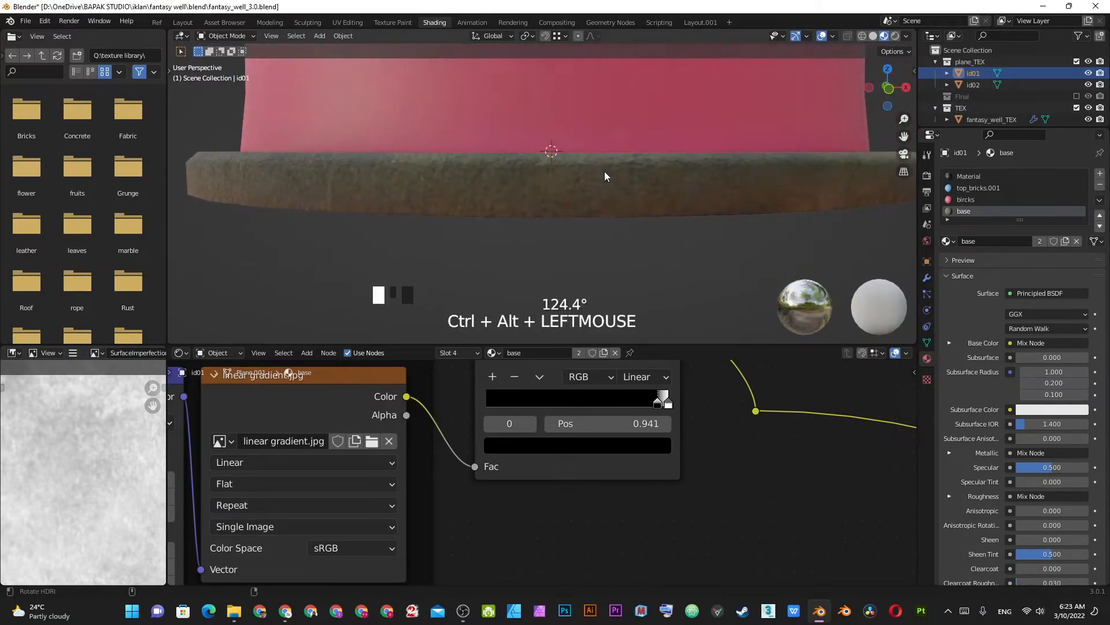
- Move the reroute aside, insert a MixRGB node between it and the ColorRamp, and save the file
scroll(672, 428, down, 2)
shift+middle_drag(673, 432, 533, 462)
scroll(584, 302, down, 2)
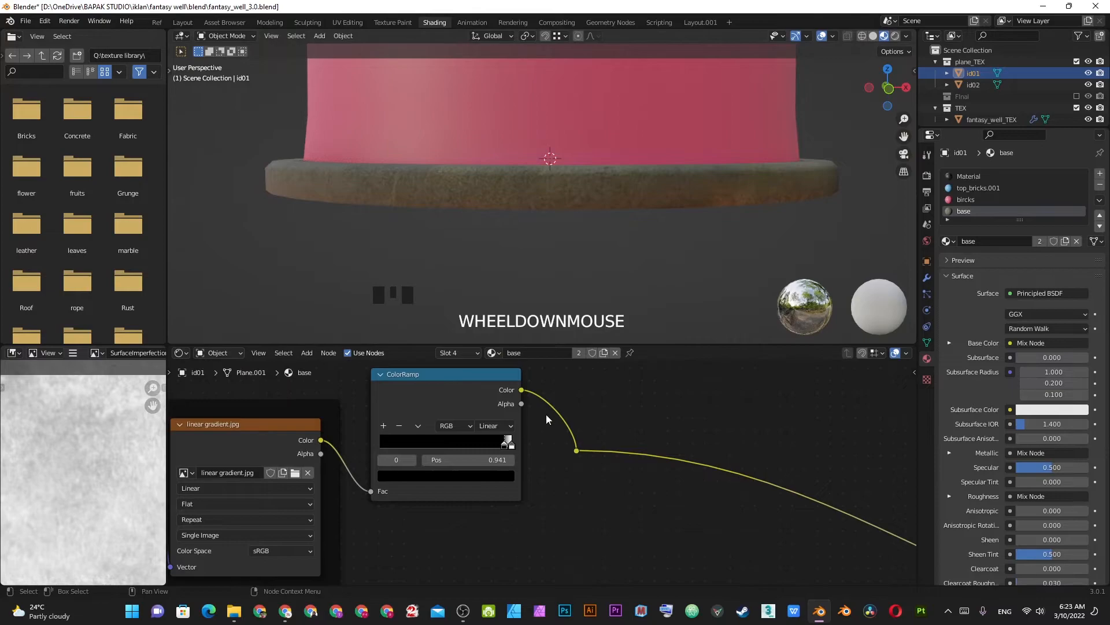
scroll(564, 421, down, 2)
drag(569, 455, 717, 467)
key(shift+a)
mouse_move(615, 391)
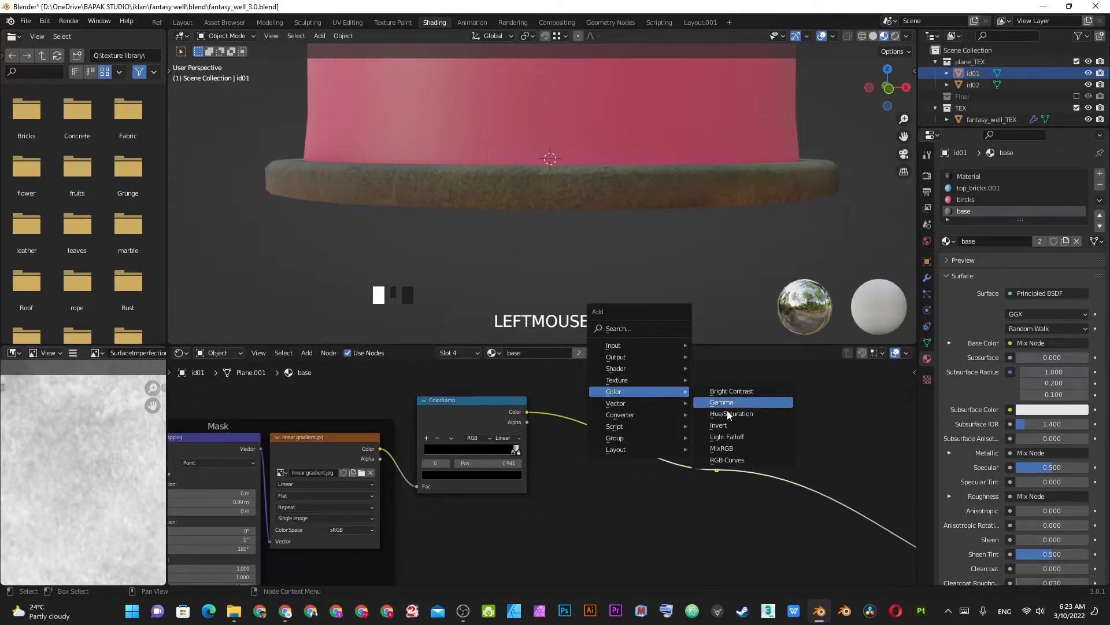
click(729, 449)
click(633, 388)
scroll(535, 526, down, 1)
shift+middle_drag(535, 526, 617, 457)
key(ctrl+s)
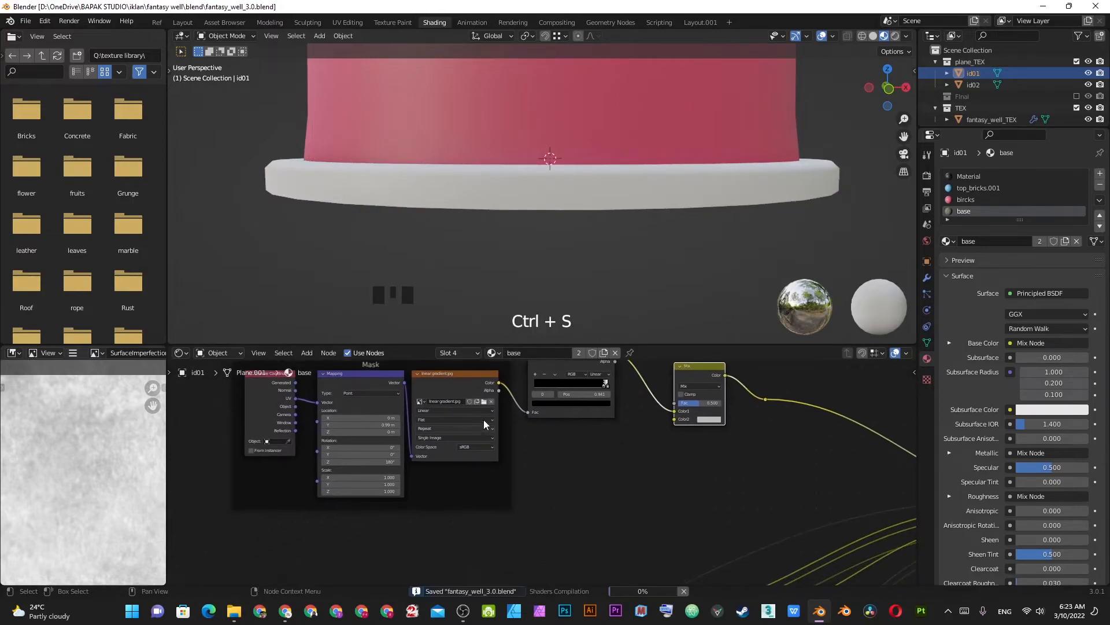
- Duplicate the framed gradient Mask nodes and place the copy below the original
shift+middle_drag(425, 379, 535, 394)
click(536, 394)
drag(595, 537, 355, 407)
shift+middle_drag(514, 474, 470, 421)
key(shift+d)
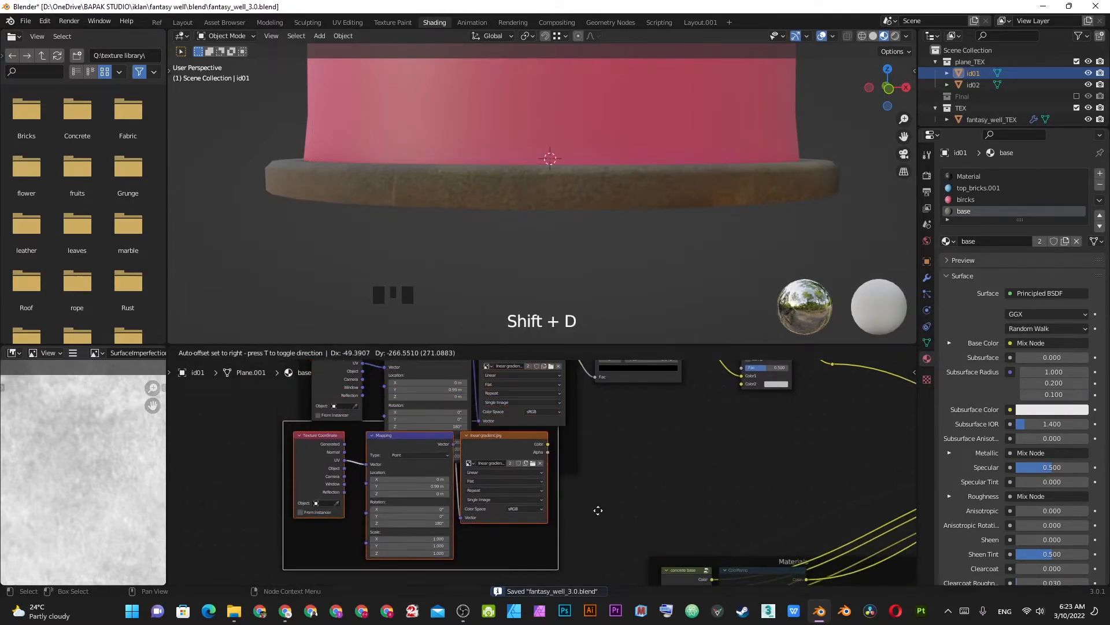
click(612, 555)
- Reposition the mask frames and connect the duplicated mask's image Color to the Mix node's Color2
scroll(564, 474, down, 2)
shift+click(560, 467)
scroll(608, 475, down, 6)
key(g)
click(478, 462)
scroll(433, 454, up, 4)
click(409, 461)
drag(377, 460, 669, 418)
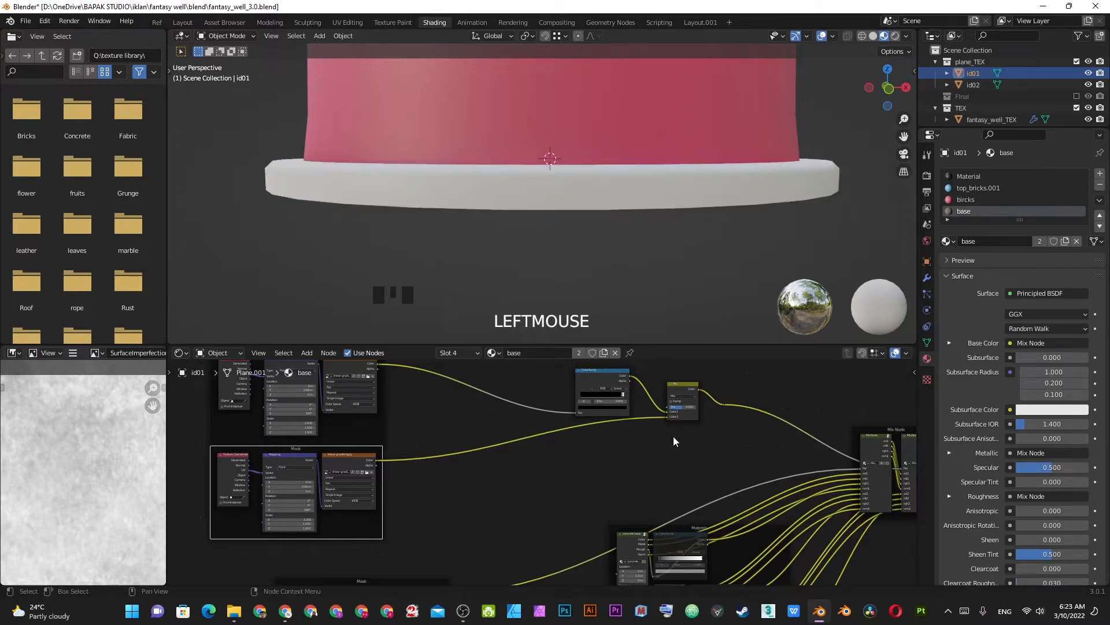
- Change the Mix node's blending mode to Screen
scroll(642, 442, up, 5)
scroll(617, 453, up, 1)
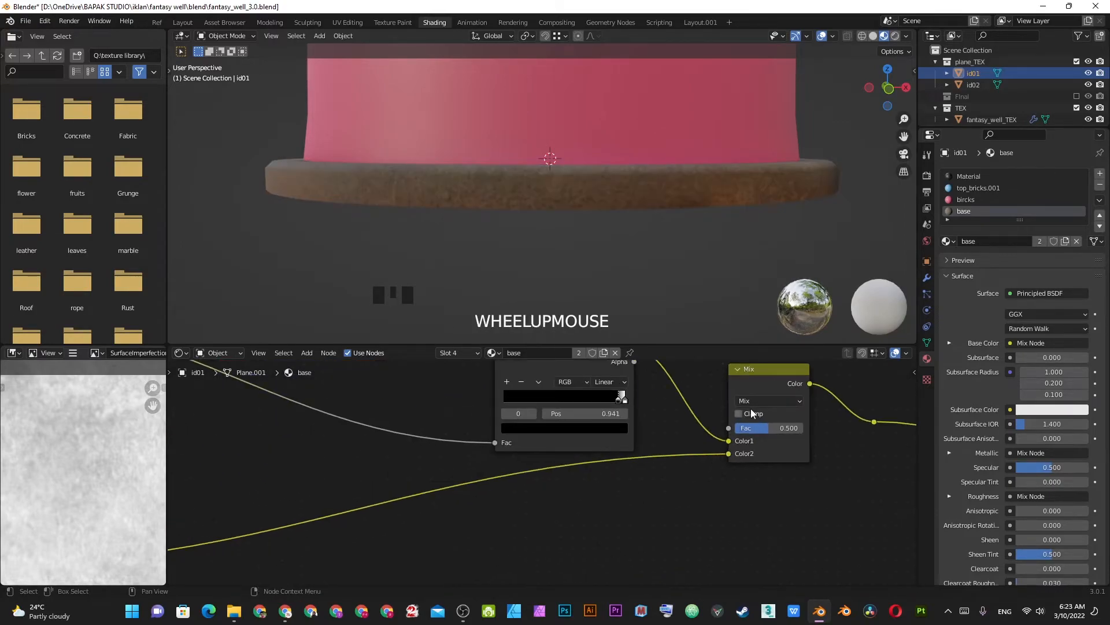
click(755, 401)
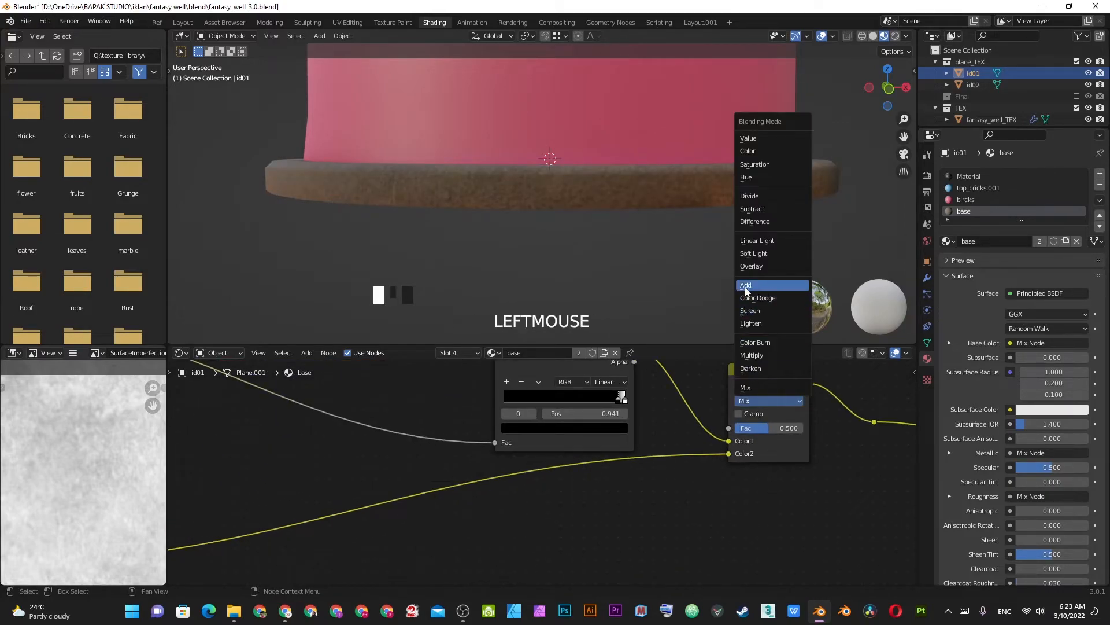
click(755, 316)
- Replace the duplicated mask's image with the SurfaceImperfections 2K_var2.jpg texture from the Grunge folder
scroll(408, 513, down, 1)
scroll(511, 508, down, 2)
shift+middle_drag(510, 509, 549, 463)
scroll(470, 453, up, 5)
scroll(470, 453, down, 4)
scroll(578, 471, up, 2)
click(576, 462)
scroll(550, 341, down, 5)
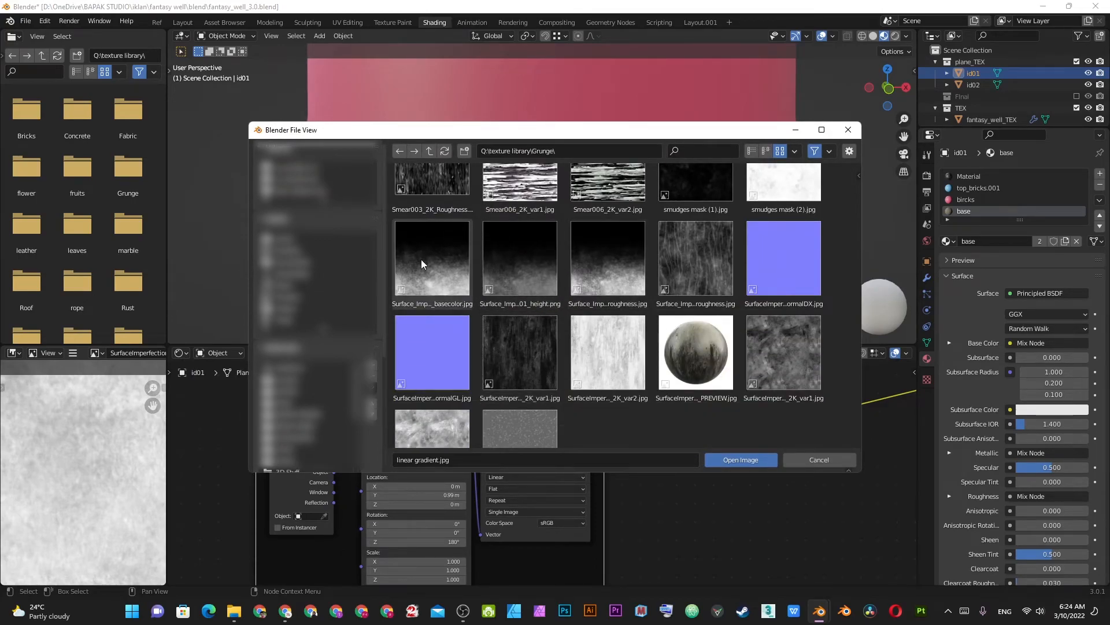
scroll(461, 394, down, 2)
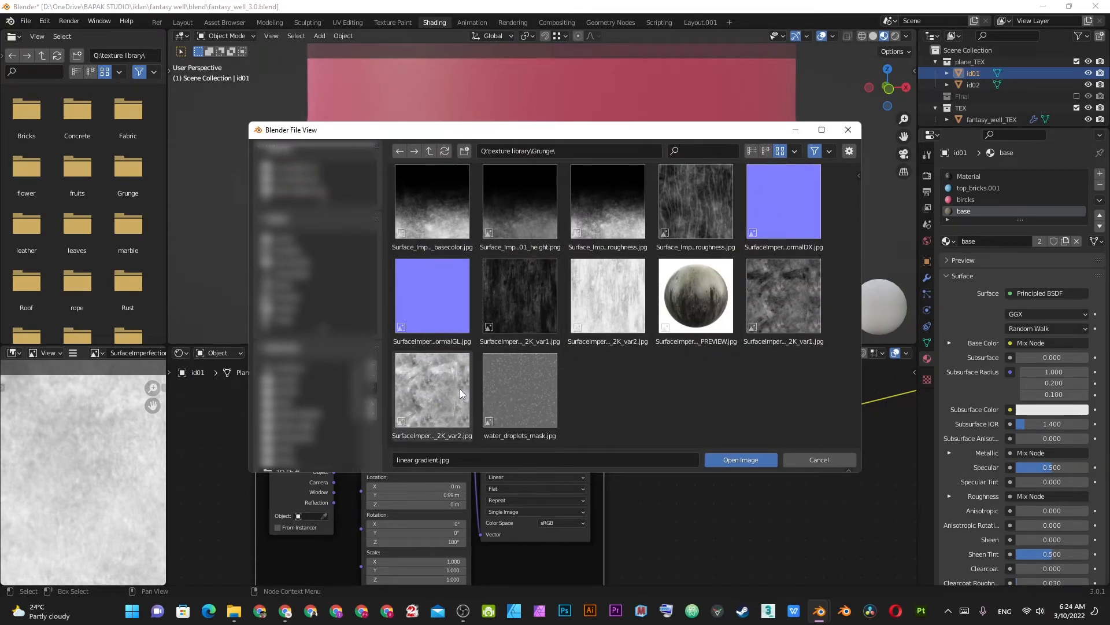
double_click(436, 377)
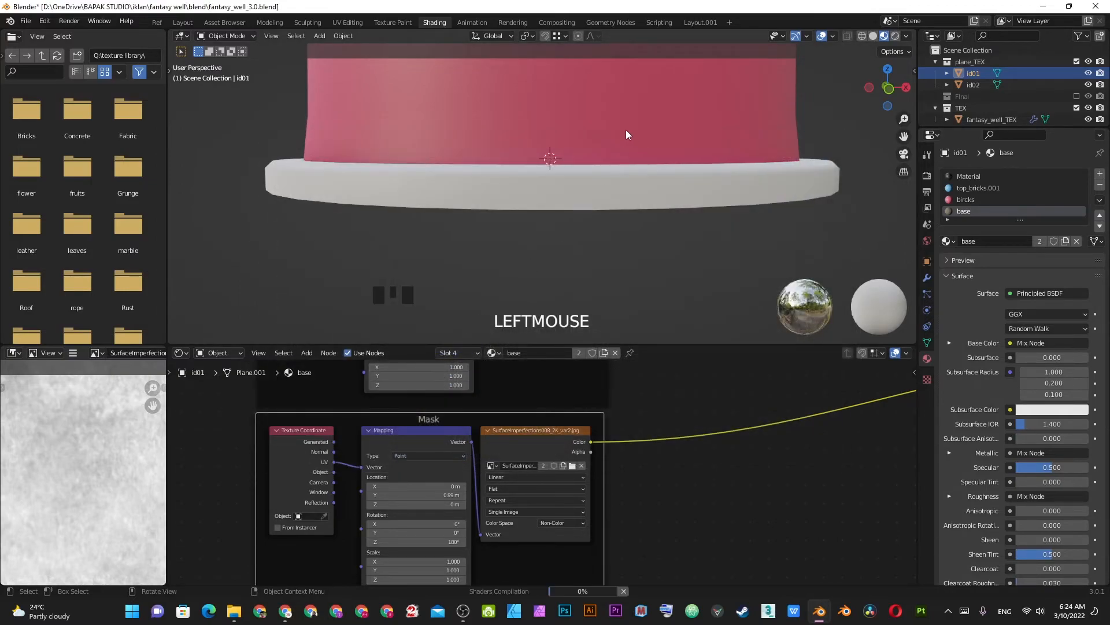
- Set the Screen node's Fac to 0.383, judging the dirt on the base ring under rotated lighting
scroll(736, 219, down, 1)
mouse_move(622, 206)
middle_down()
mouse_move(577, 218)
mouse_move(606, 207)
middle_up()
ctrl+alt+drag(606, 207, 755, 227)
scroll(807, 422, down, 3)
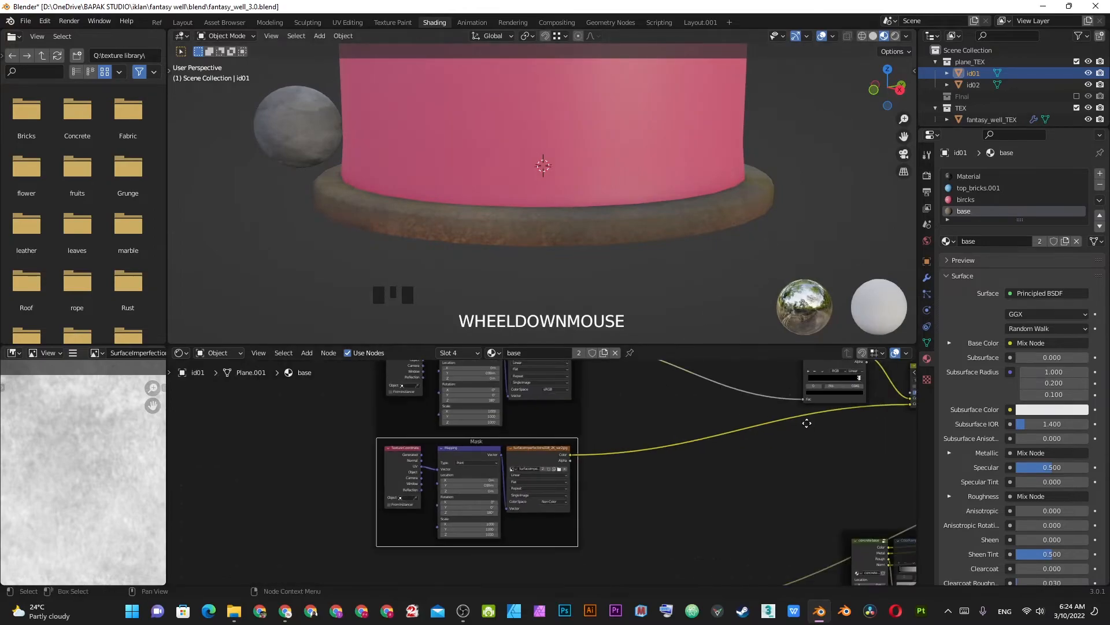
scroll(538, 449, up, 5)
scroll(538, 449, up, 1)
drag(665, 404, 613, 403)
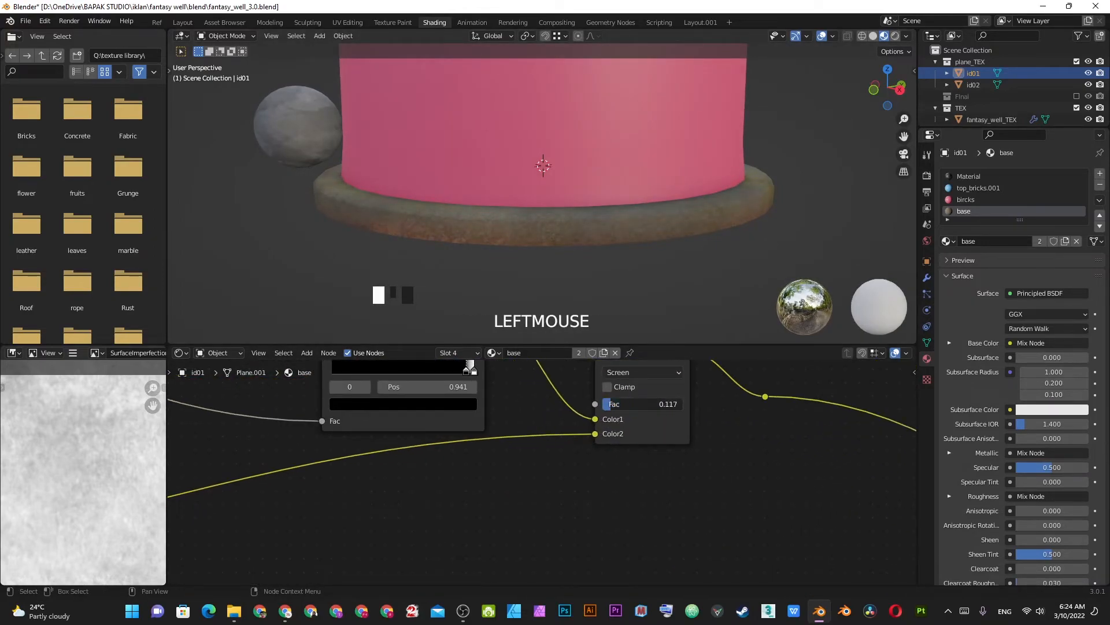
middle_drag(619, 231, 582, 298)
drag(656, 409, 634, 404)
middle_drag(693, 221, 634, 219)
ctrl+alt+drag(634, 219, 729, 242)
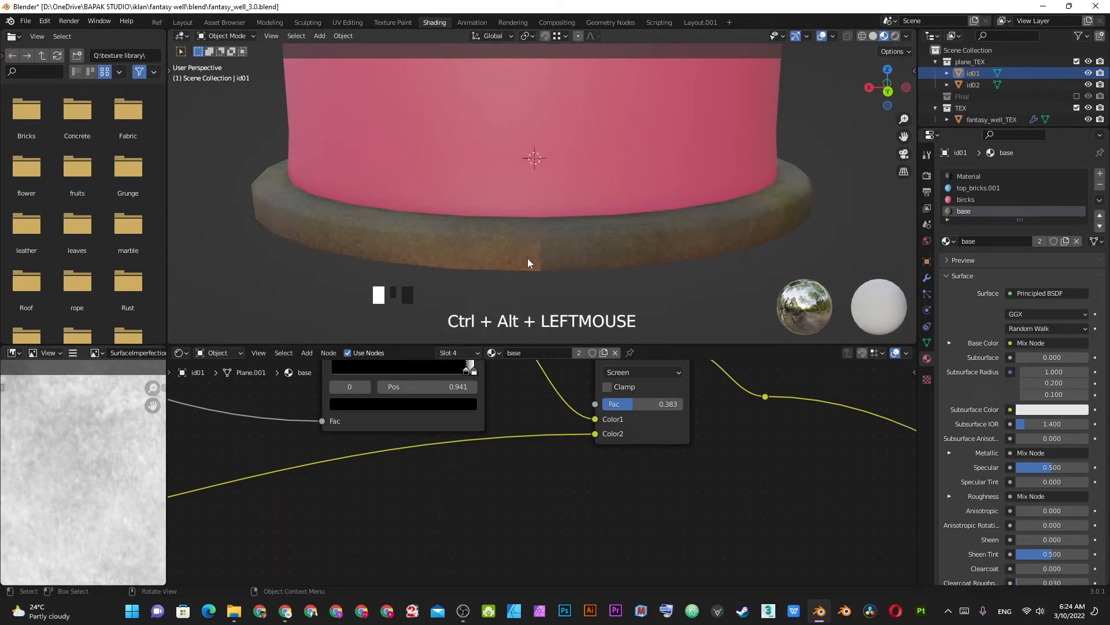
scroll(437, 512, down, 6)
middle_drag(359, 514, 813, 492)
middle_drag(556, 517, 562, 435)
scroll(513, 477, up, 5)
shift+drag(491, 419, 462, 419)
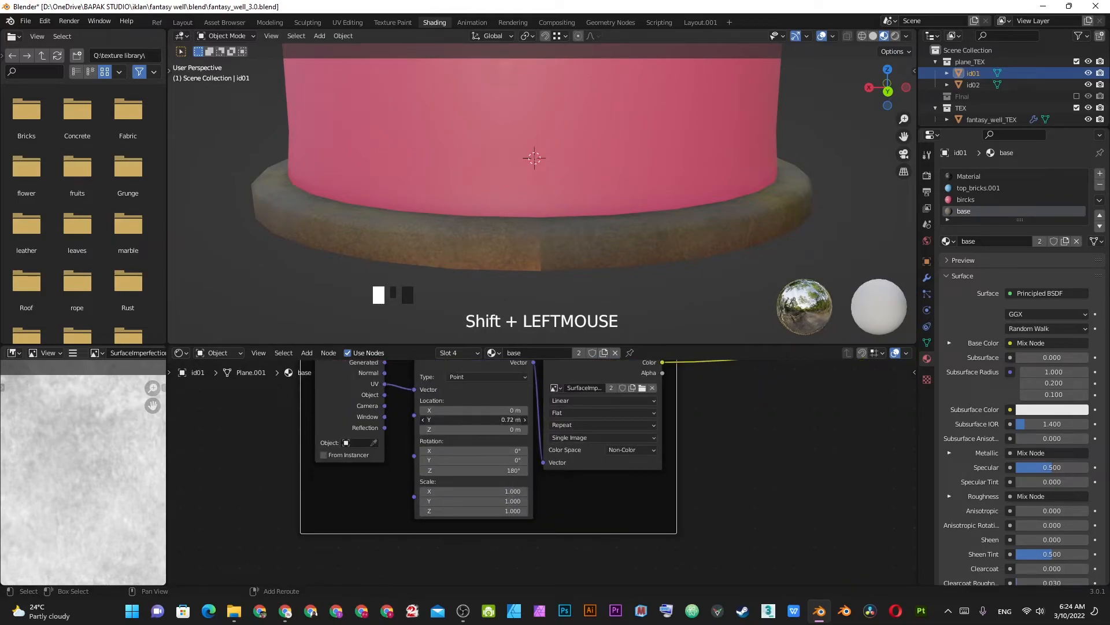
shift+right_click(493, 421)
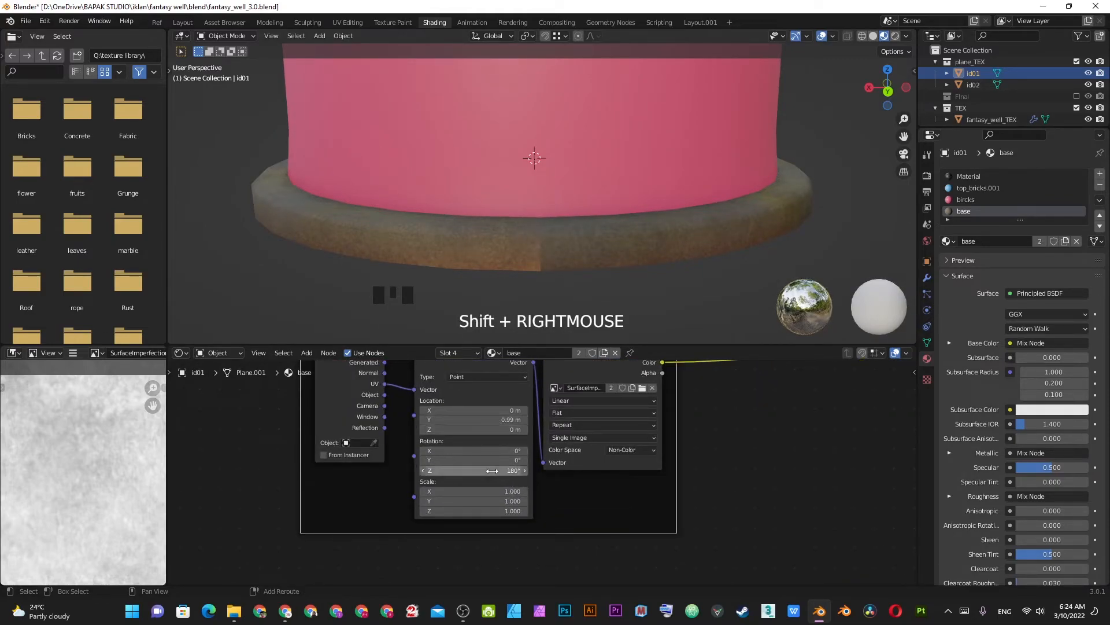
- Set the Dirt.001 layer's location Y to 0.26 m and check the base ring's seam under rotated lighting
scroll(628, 224, down, 3)
scroll(690, 475, down, 3)
middle_drag(690, 476, 375, 393)
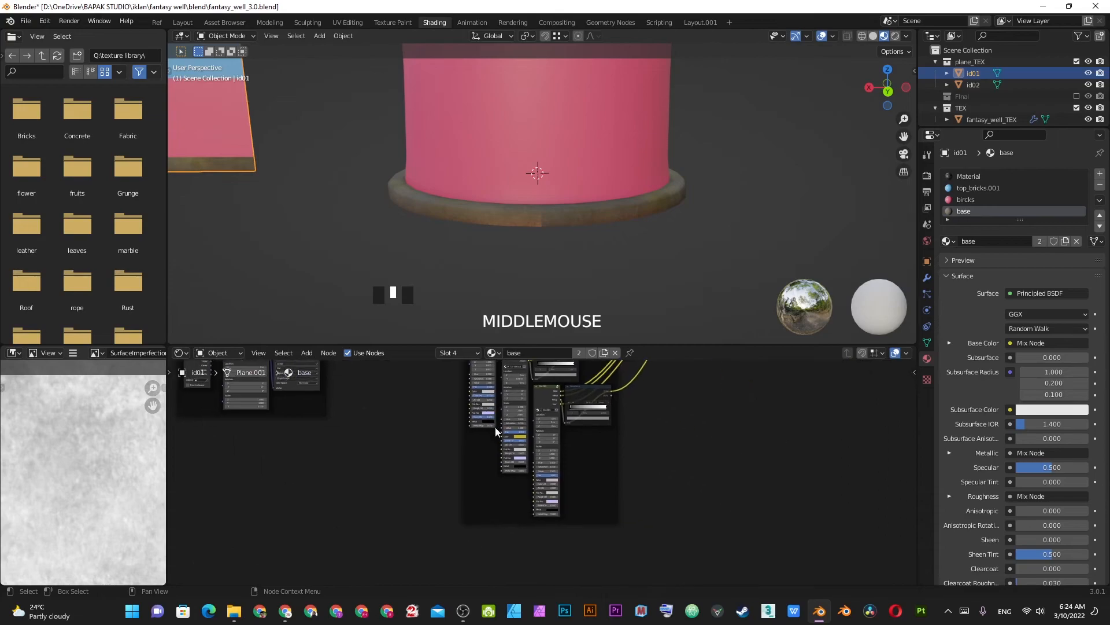
scroll(561, 514, up, 6)
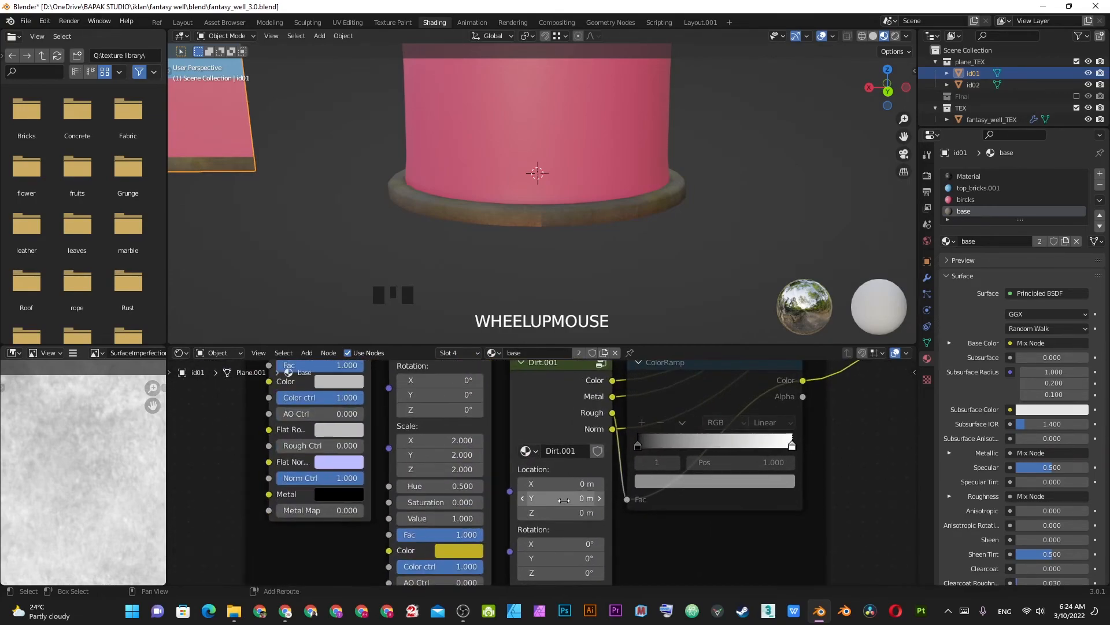
shift+drag(561, 498, 576, 498)
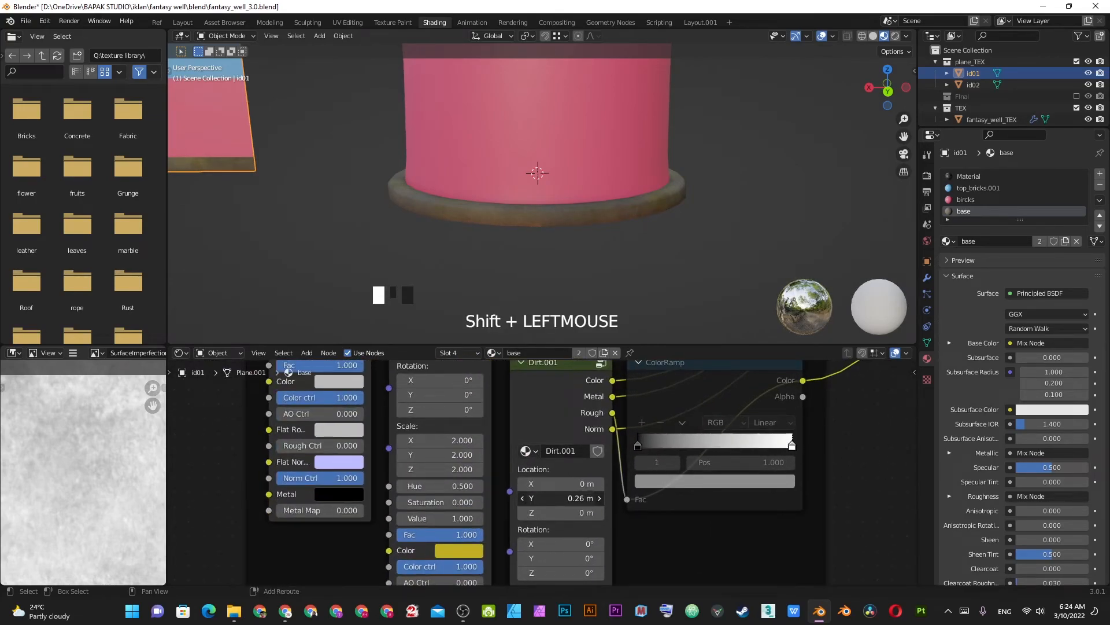
scroll(561, 196, up, 5)
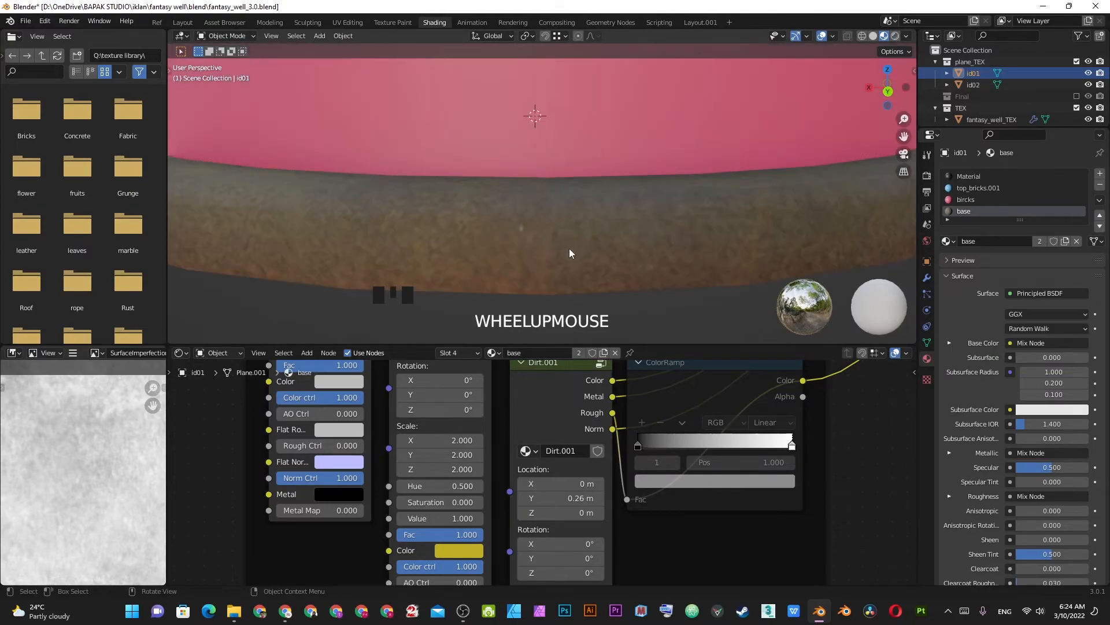
scroll(567, 220, down, 5)
middle_drag(563, 188, 768, 191)
ctrl+alt+drag(769, 191, 553, 175)
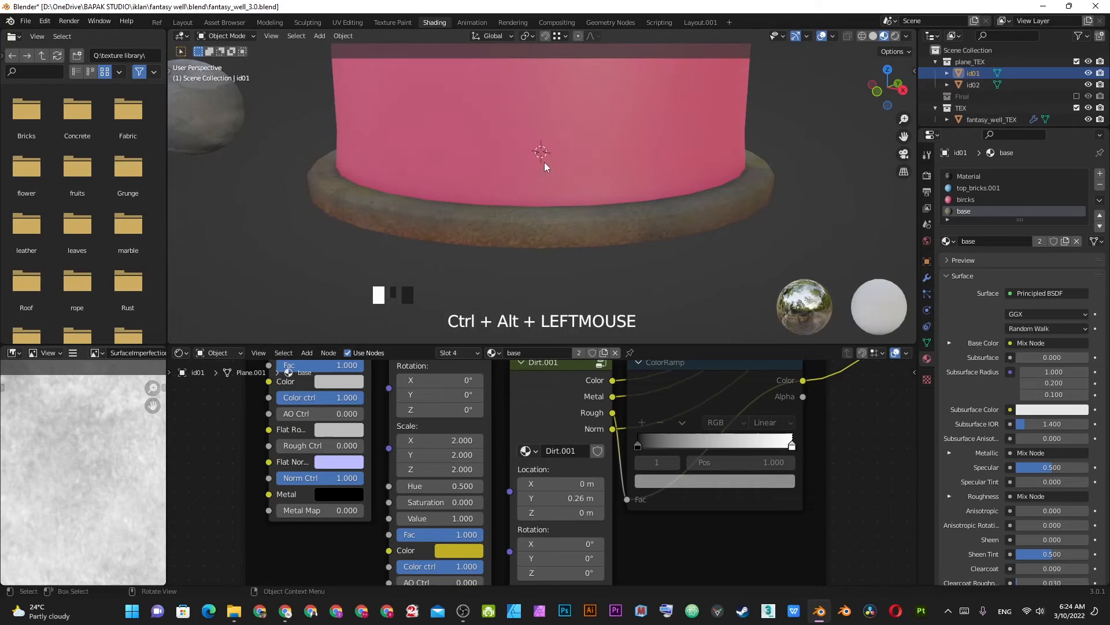
- Examine the dirt blend on the base ring from several angles while rotating the environment lighting
middle_drag(554, 172, 617, 155)
ctrl+alt+drag(616, 155, 471, 169)
middle_drag(470, 169, 686, 172)
ctrl+alt+drag(686, 172, 556, 184)
scroll(549, 203, up, 4)
middle_drag(636, 202, 528, 193)
ctrl+alt+drag(528, 193, 697, 189)
middle_drag(696, 188, 629, 165)
scroll(630, 167, up, 4)
ctrl+alt+drag(634, 165, 675, 156)
scroll(674, 156, down, 4)
middle_drag(674, 156, 652, 138)
scroll(507, 536, down, 3)
- Set the Dirt.001 layer's Saturation to 2.000 and its Value to 0.310
middle_drag(507, 536, 534, 377)
middle_drag(496, 476, 470, 469)
middle_drag(608, 415, 581, 479)
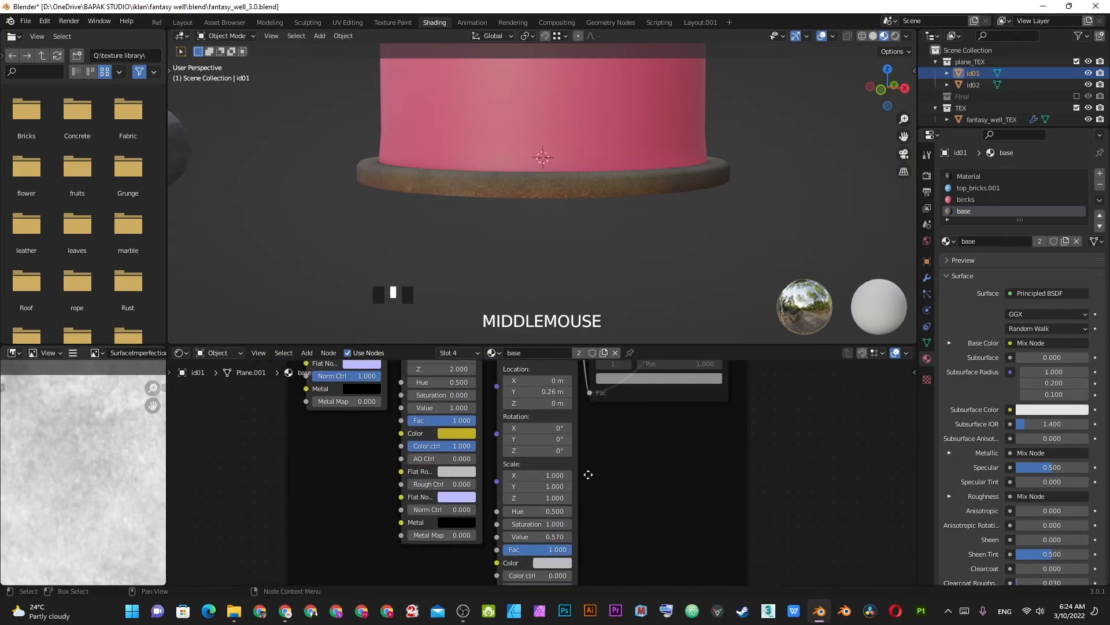
scroll(581, 479, up, 2)
middle_drag(620, 524, 618, 474)
shift+drag(578, 486, 544, 486)
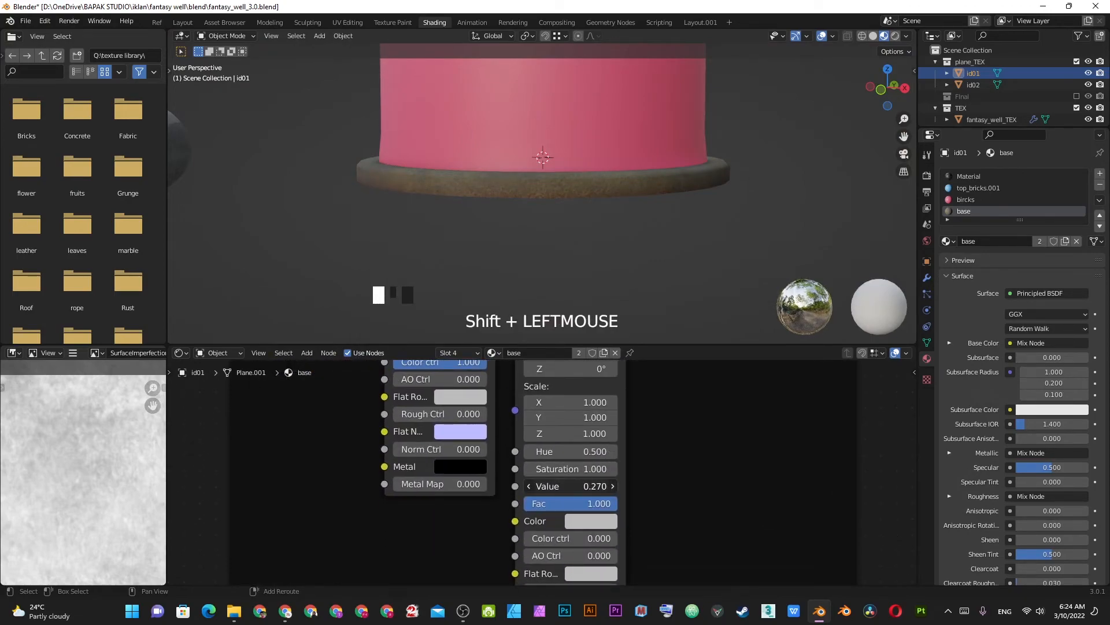
shift+middle_drag(637, 503, 637, 441)
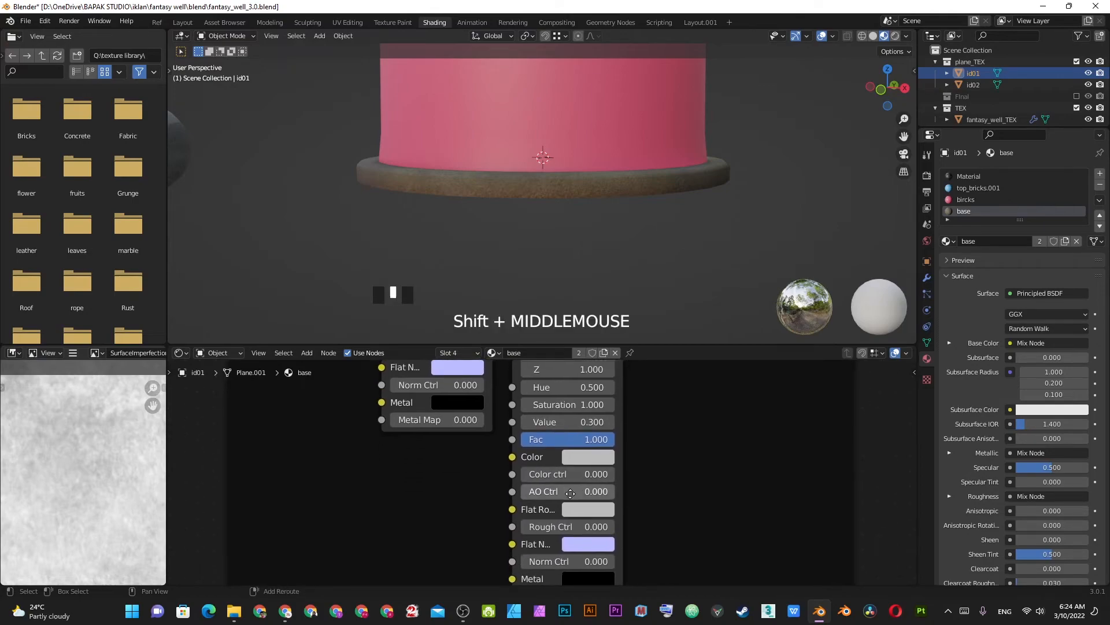
shift+middle_drag(559, 491, 558, 530)
shift+drag(564, 428, 588, 427)
shift+middle_drag(613, 495, 619, 457)
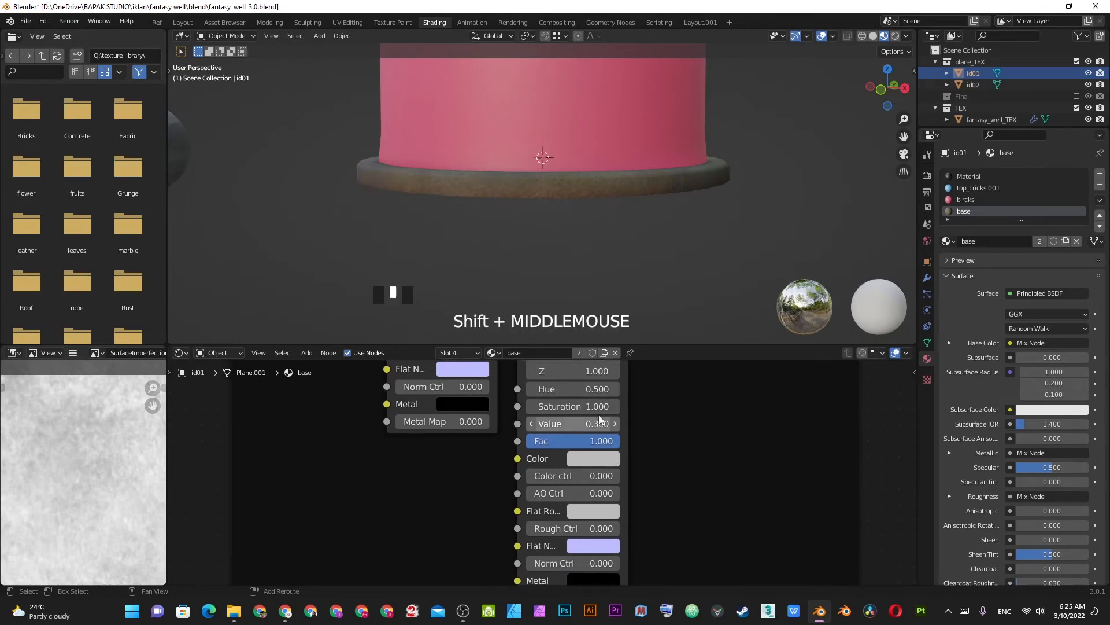
shift+drag(596, 406, 598, 406)
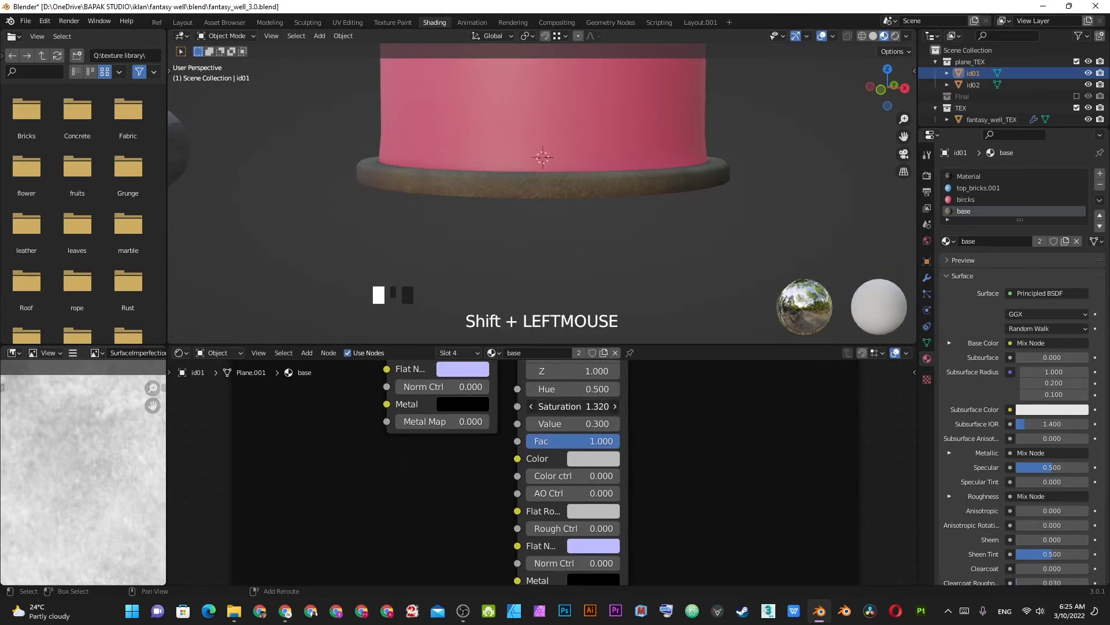
scroll(492, 190, up, 5)
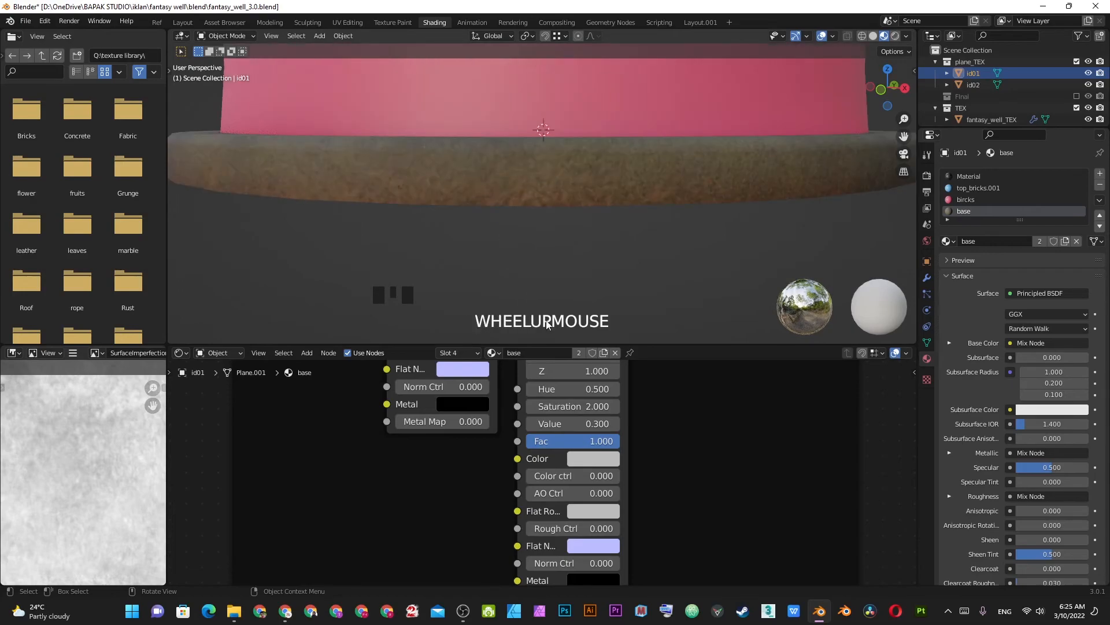
shift+drag(589, 417, 573, 416)
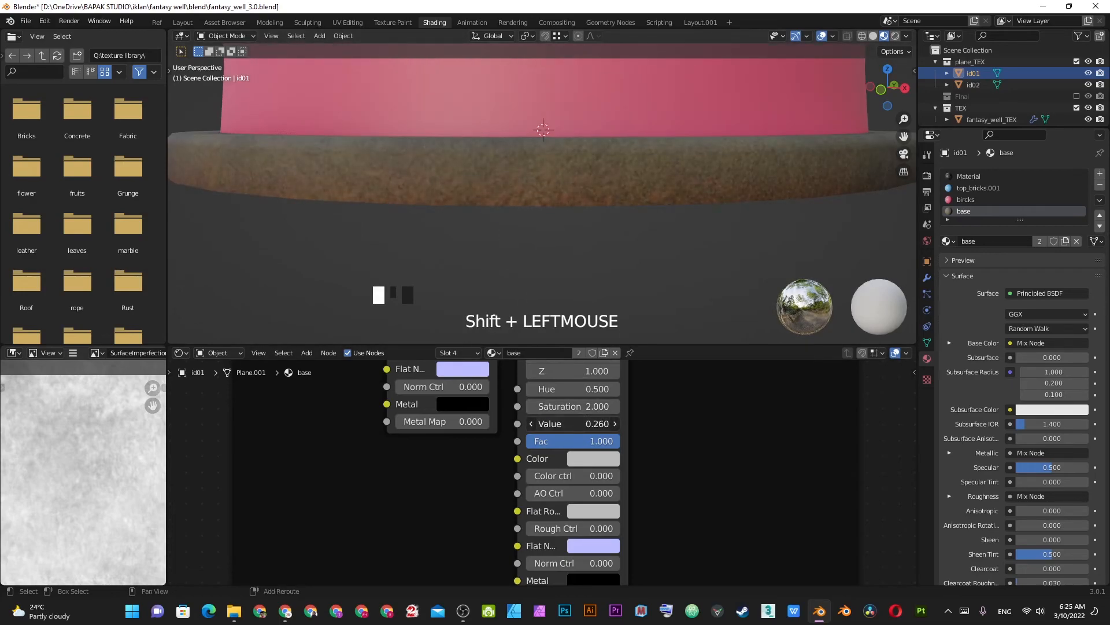
scroll(547, 178, down, 4)
- Deselect everything, inspect the base ring up close from several sides and save the file
key(alt+a)
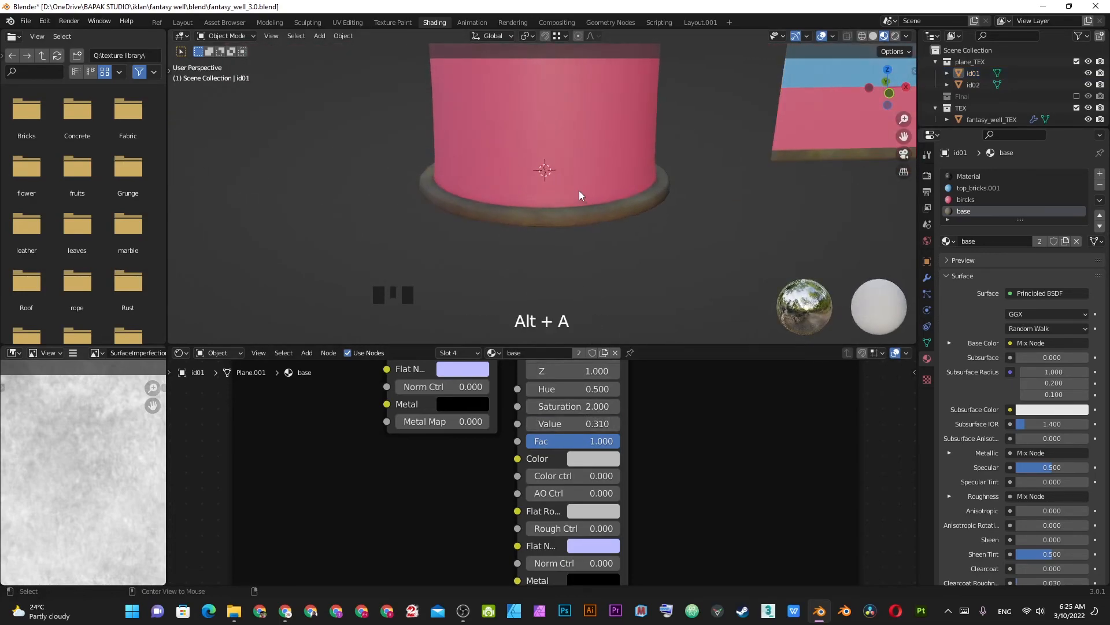
scroll(569, 170, up, 4)
key(ctrl+s)
middle_drag(557, 147, 635, 134)
scroll(616, 150, down, 4)
scroll(635, 134, up, 5)
shift+drag(691, 136, 484, 177)
scroll(681, 146, down, 5)
key(a)
scroll(613, 168, up, 3)
key(a)
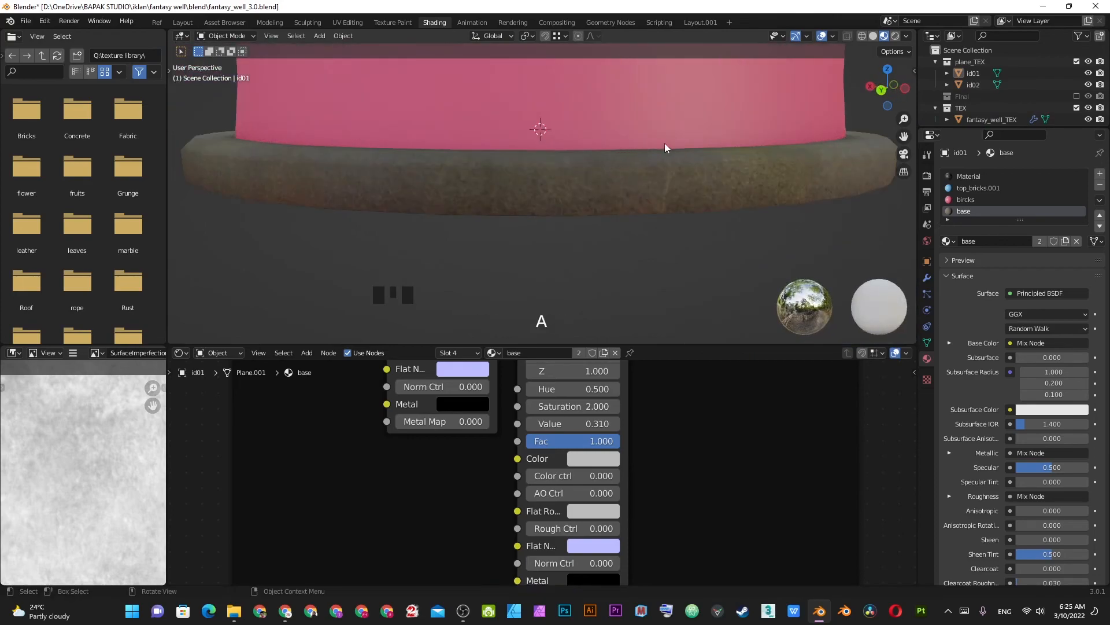
key(ctrl+5)
middle_drag(664, 181, 722, 146)
scroll(677, 168, down, 3)
key(ctrl+s)
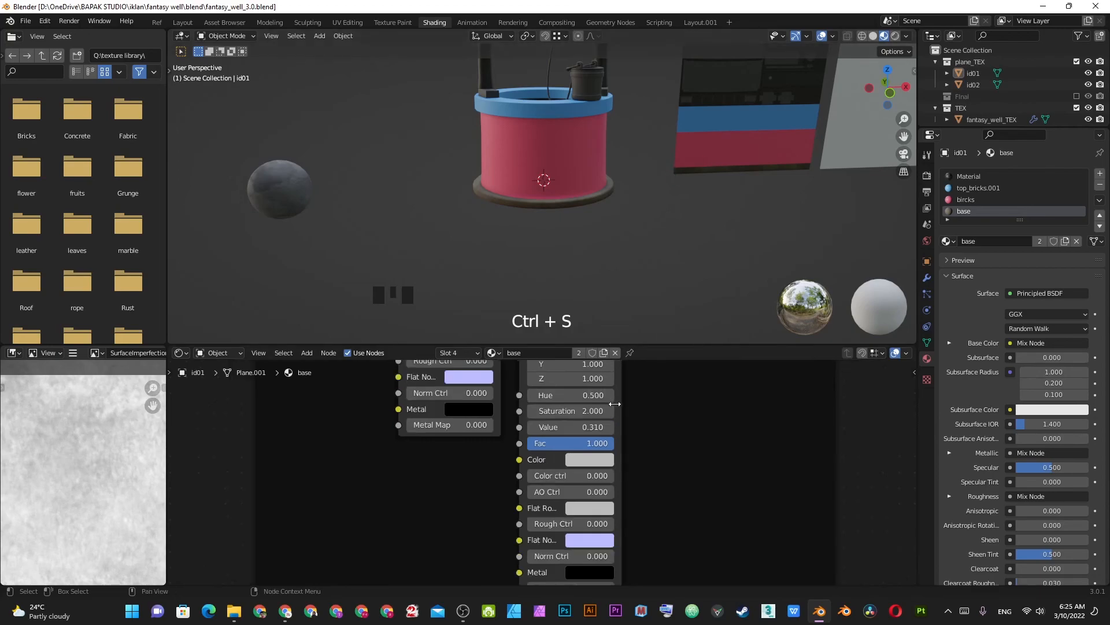
- Review the base material's full node tree and the whole well from roof to base, saving the file again
scroll(621, 391, down, 6)
scroll(586, 493, down, 2)
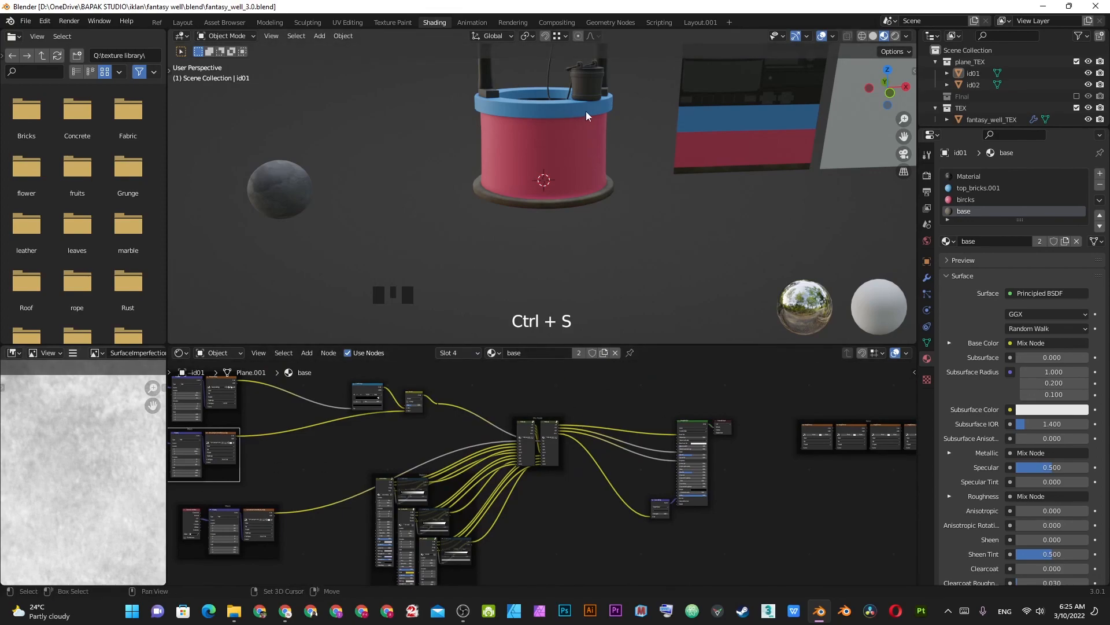
shift+middle_drag(582, 111, 615, 260)
scroll(587, 276, up, 3)
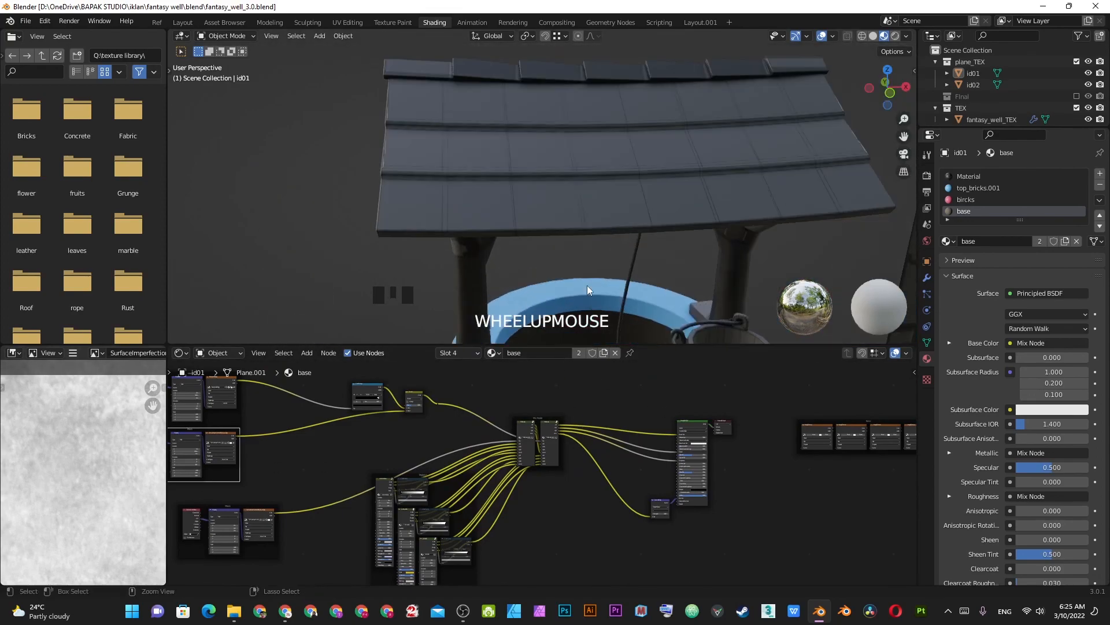
key(ctrl+s)
mouse_move(557, 168)
middle_down()
mouse_move(571, 209)
mouse_move(612, 228)
mouse_move(553, 158)
middle_up()
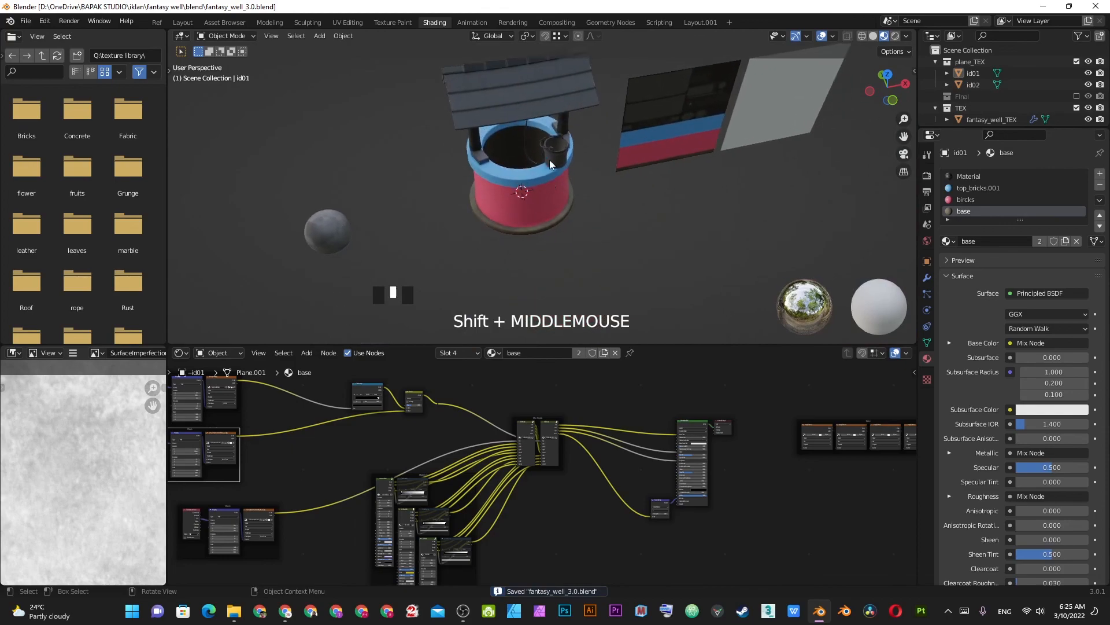
middle_click(553, 157)
scroll(556, 127, up, 4)
key(ctrl+s)
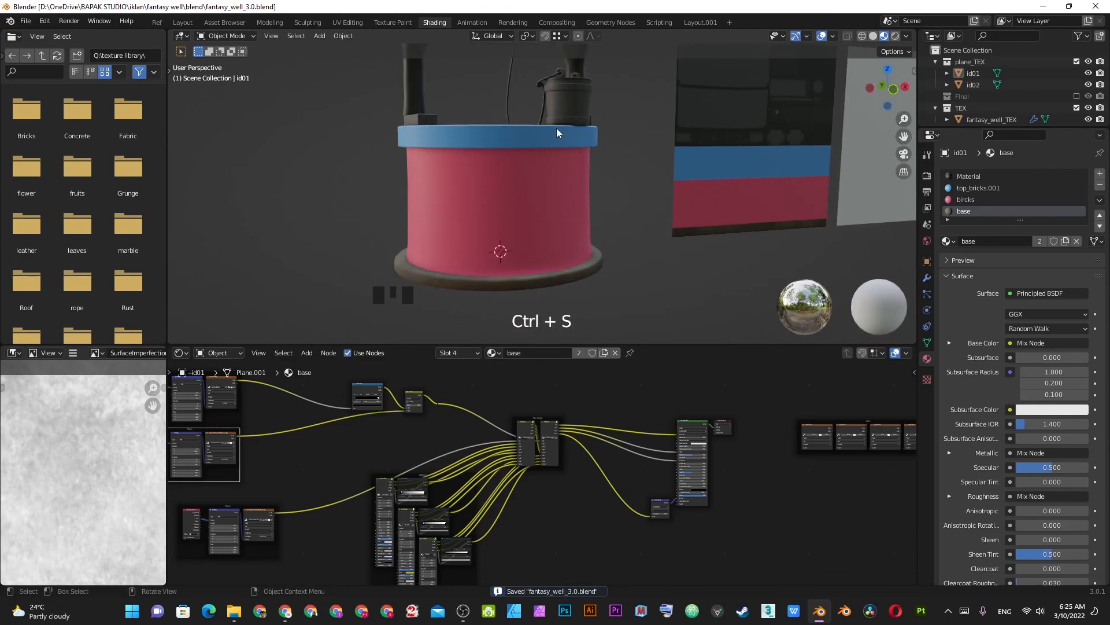